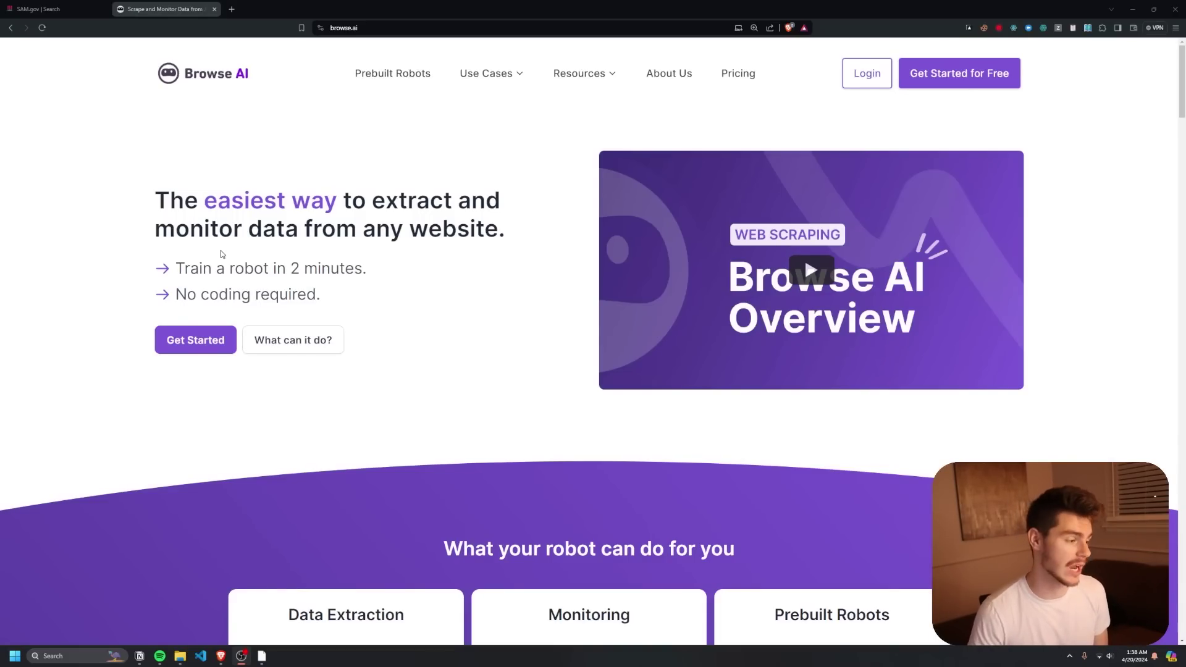
Look through the Browse AI homepage's integrations and use cases, and examine the full catalogue of prebuilt robots.
scroll(221, 254, down, 12)
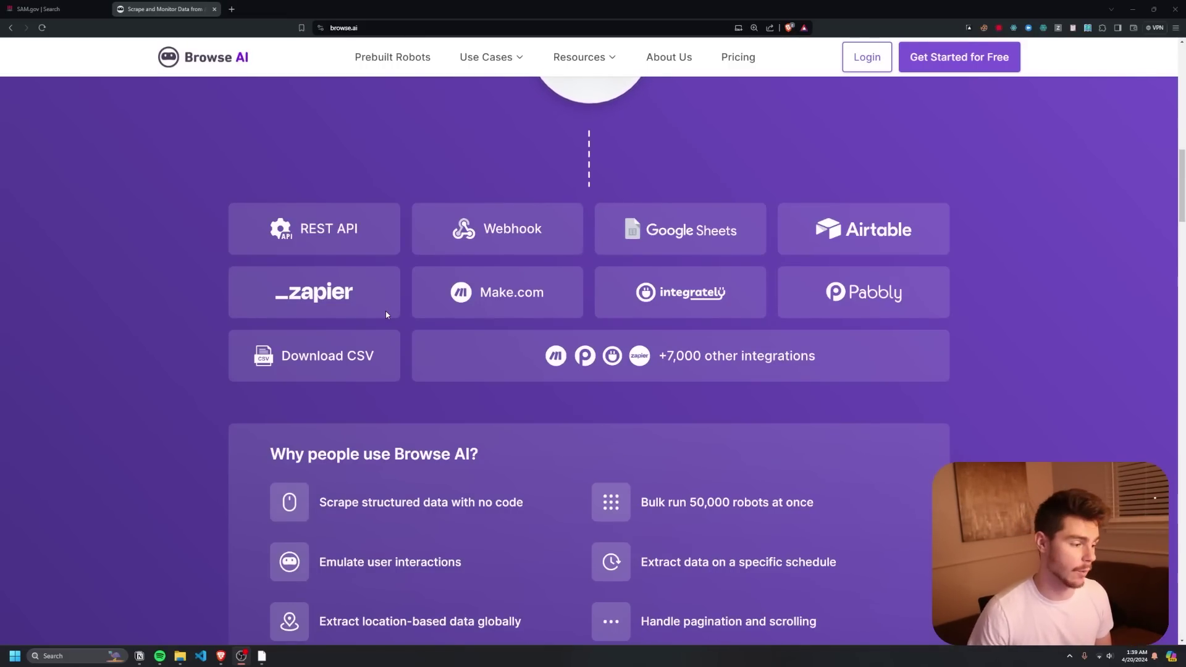
scroll(386, 315, down, 10)
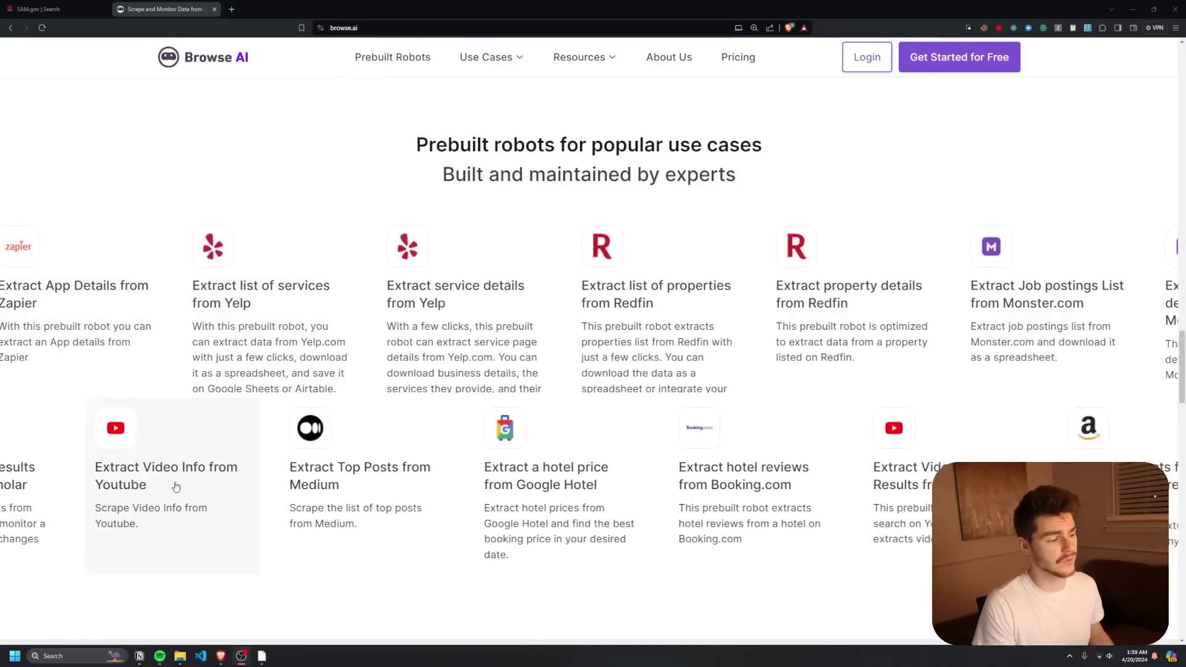
click(591, 479)
scroll(574, 309, down, 8)
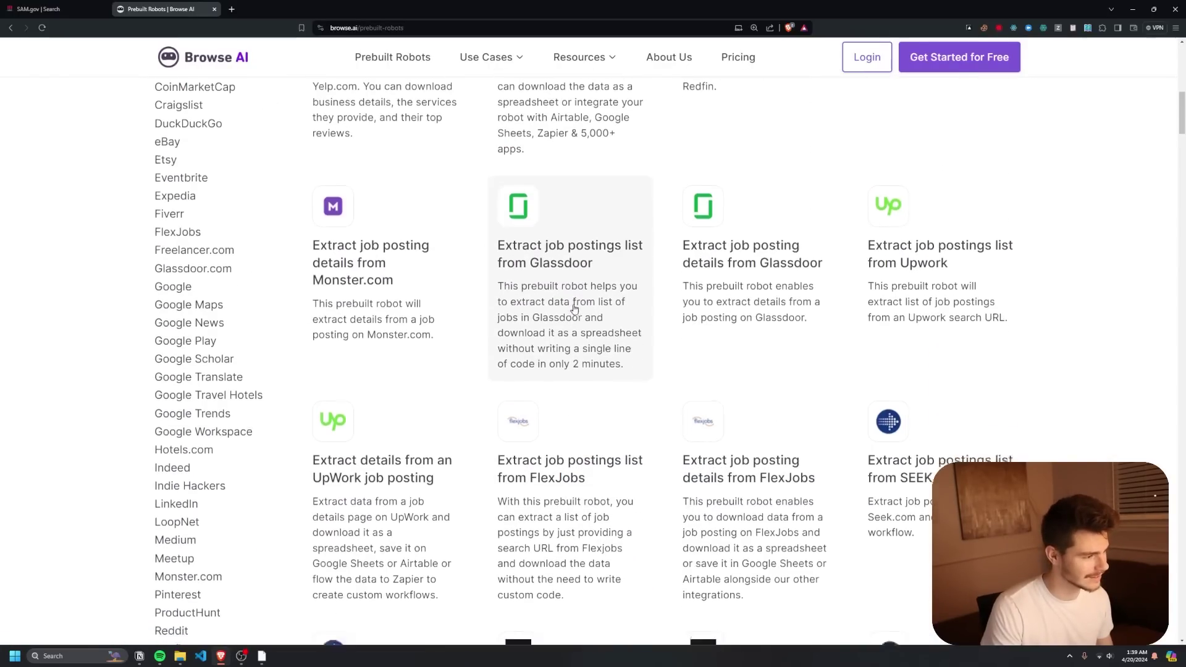
scroll(581, 312, down, 3)
scroll(655, 340, down, 6)
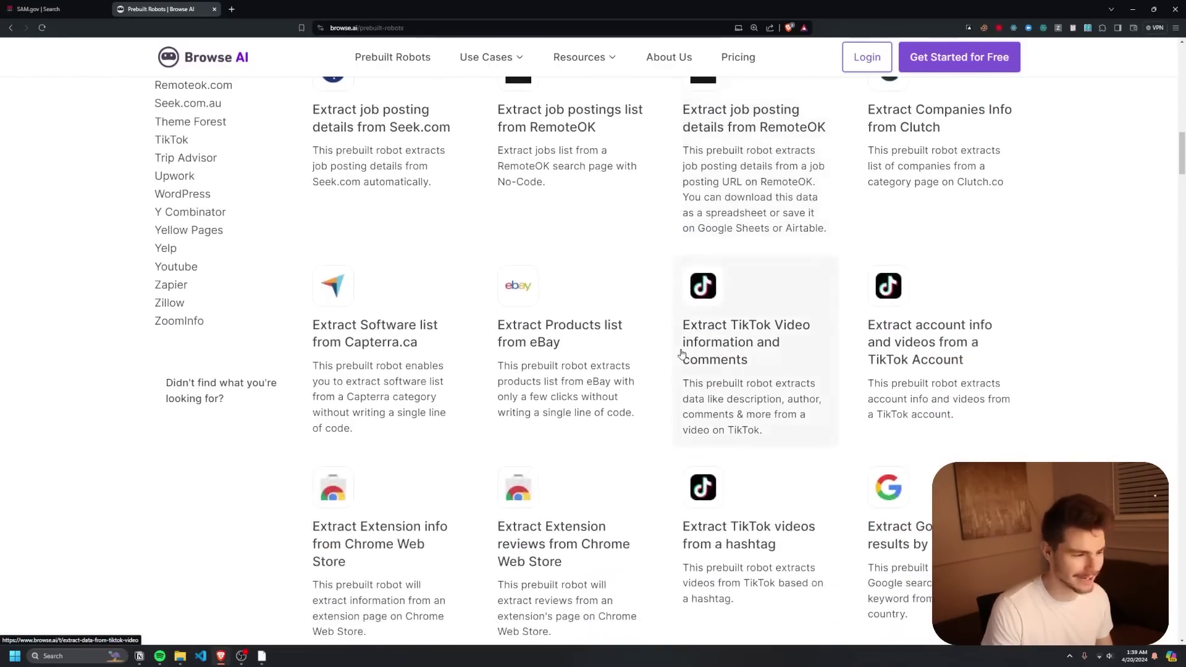
scroll(640, 406, down, 10)
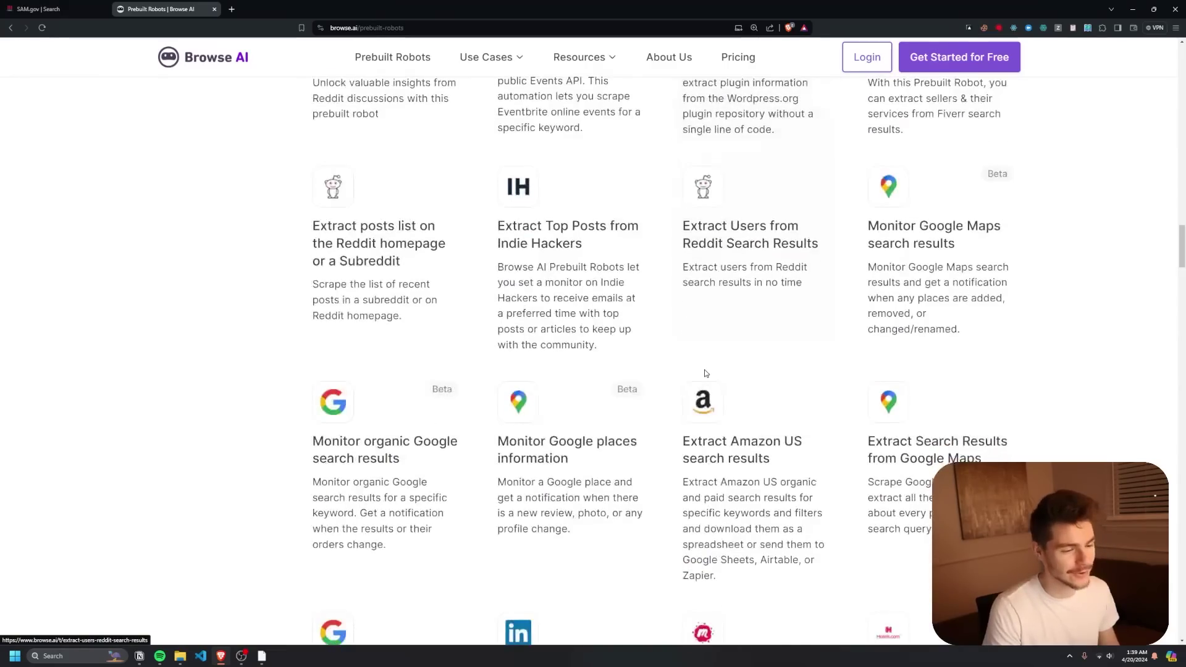
scroll(707, 373, down, 20)
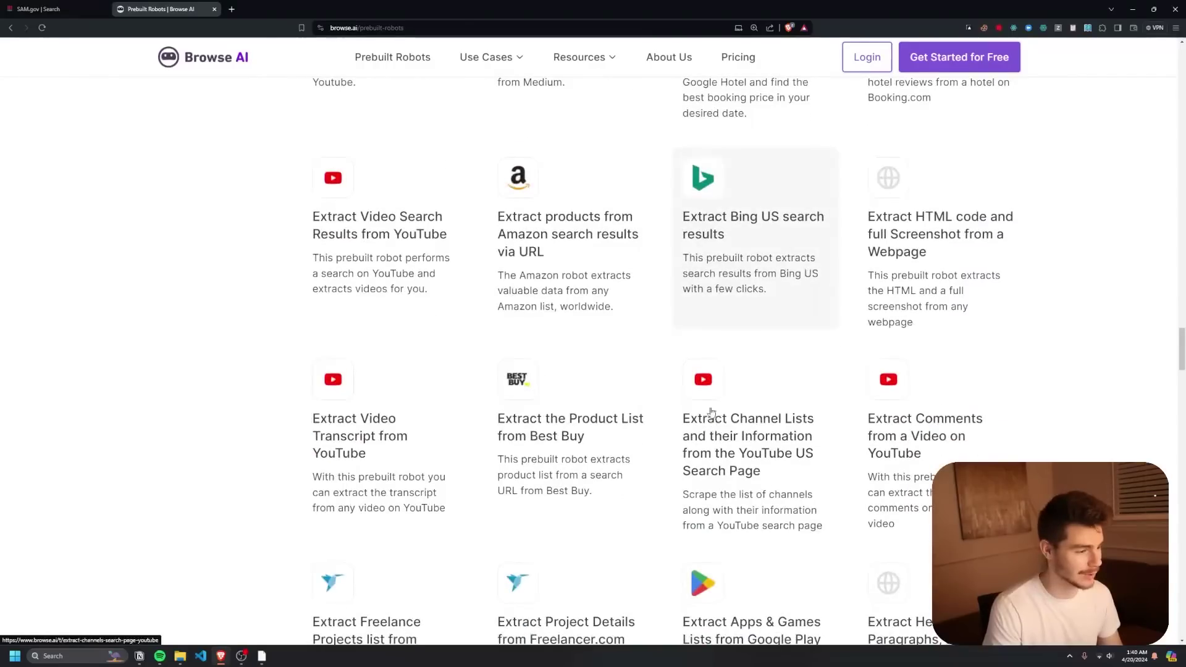
scroll(711, 413, down, 12)
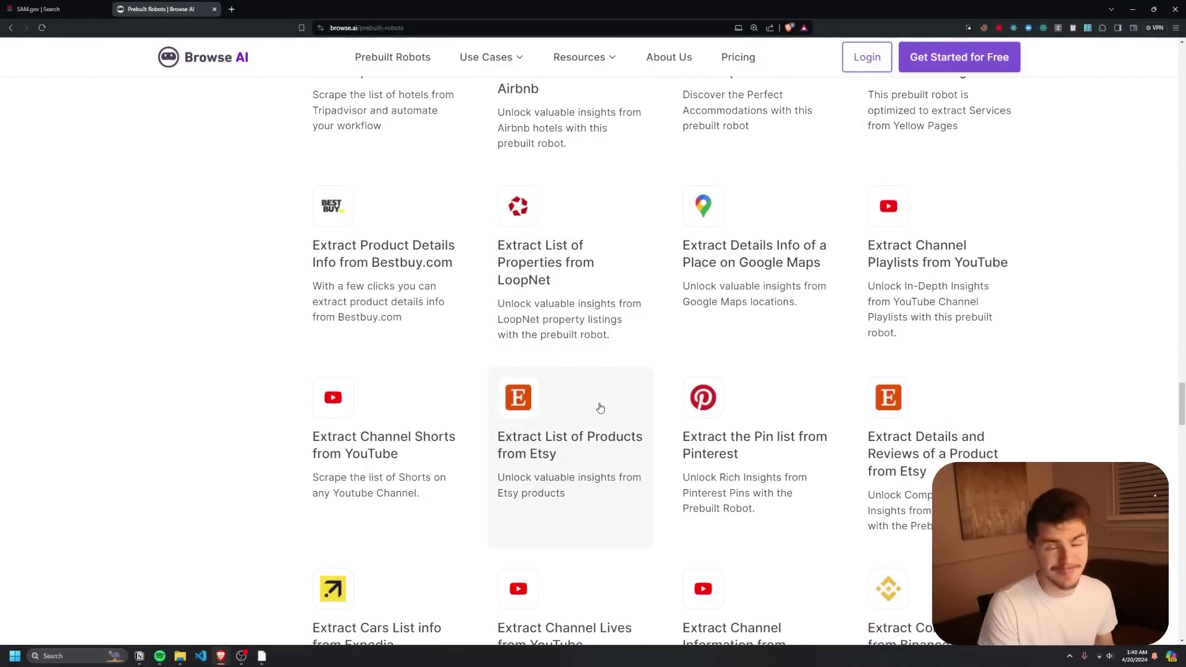
click(600, 408)
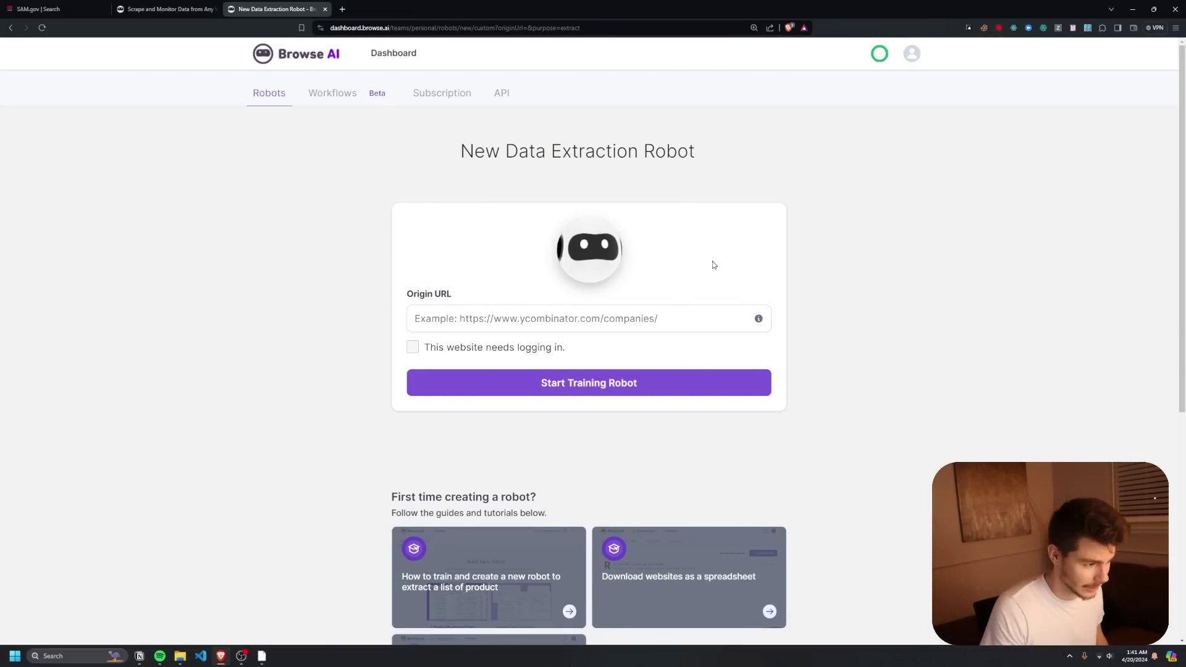
Switch to SAM.gov and run an all-words keyword search for "buildings" on its search page.
key(ctrl+1)
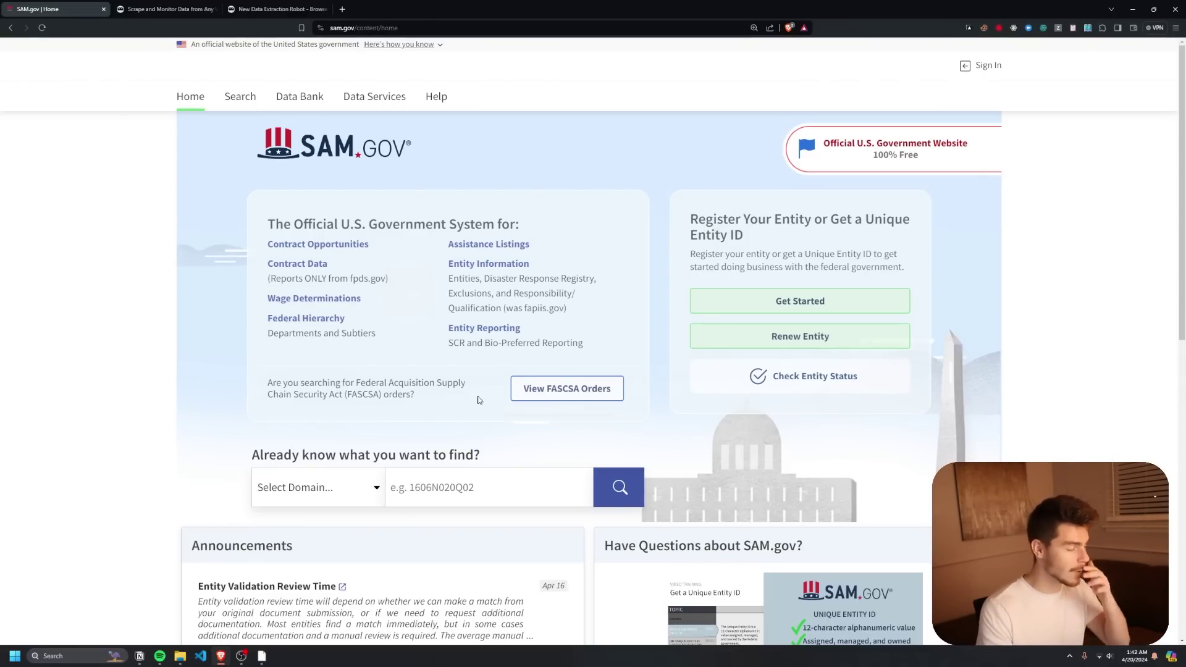
click(244, 98)
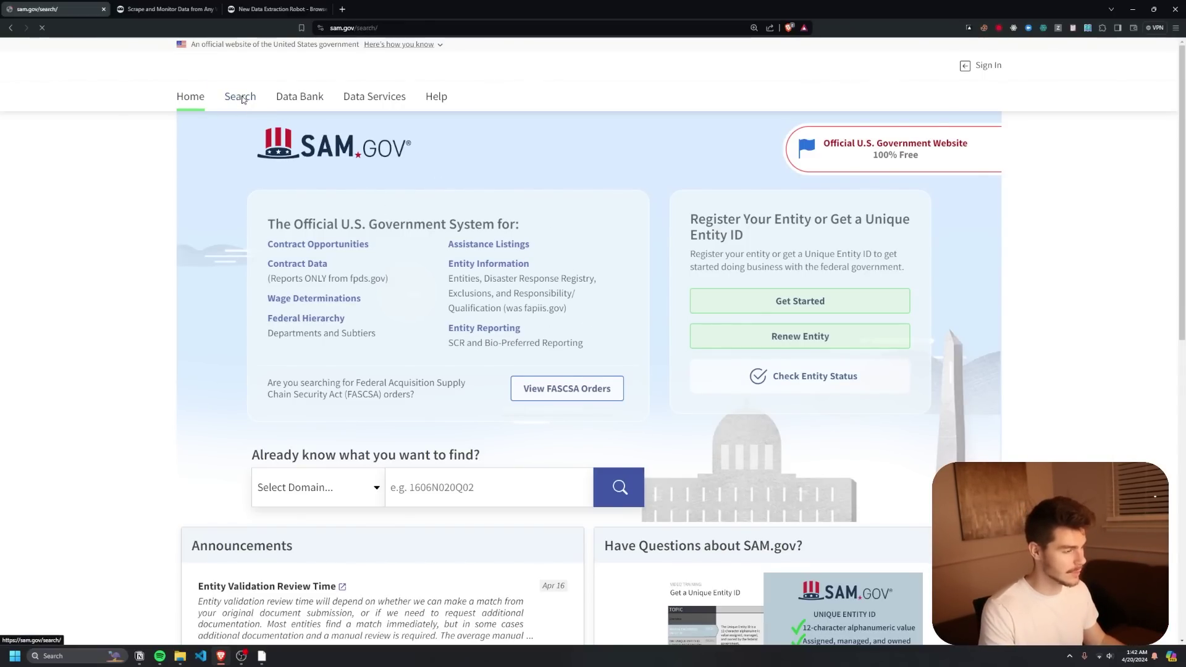
click(239, 486)
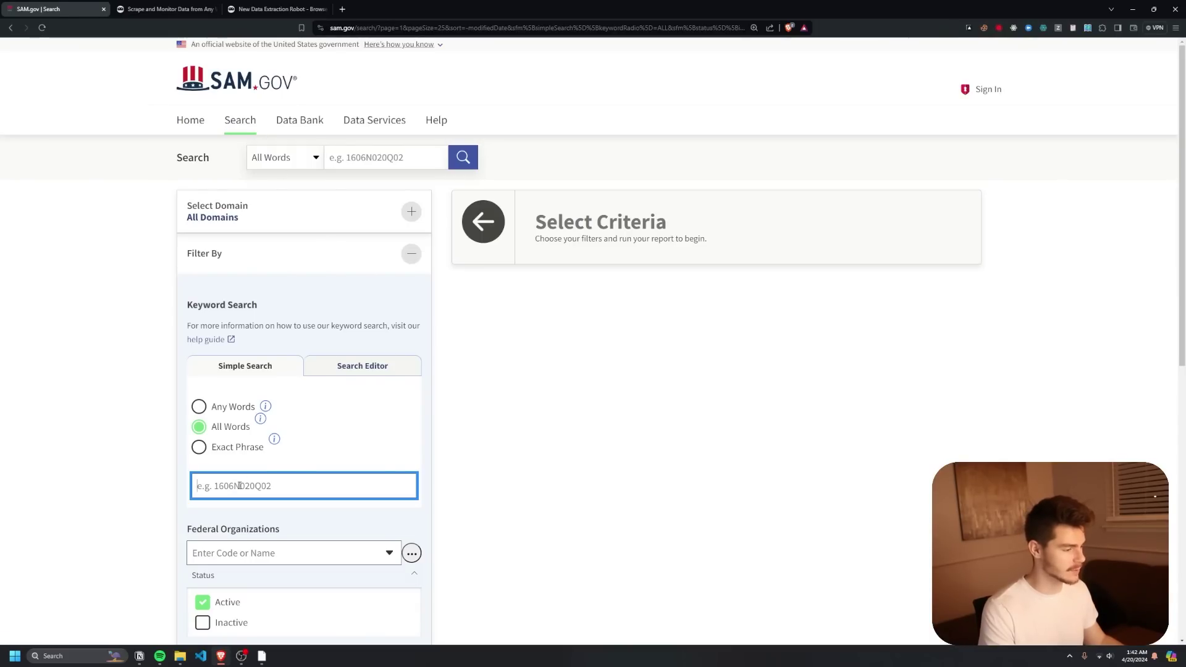
text(buildings)
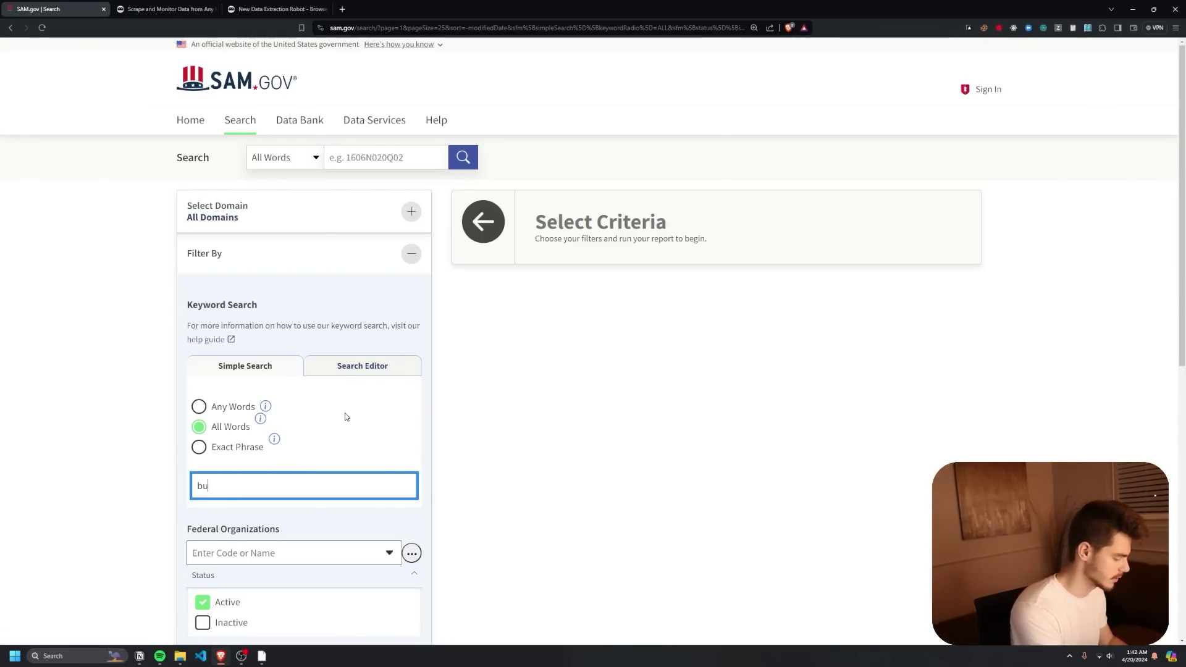
key(Return)
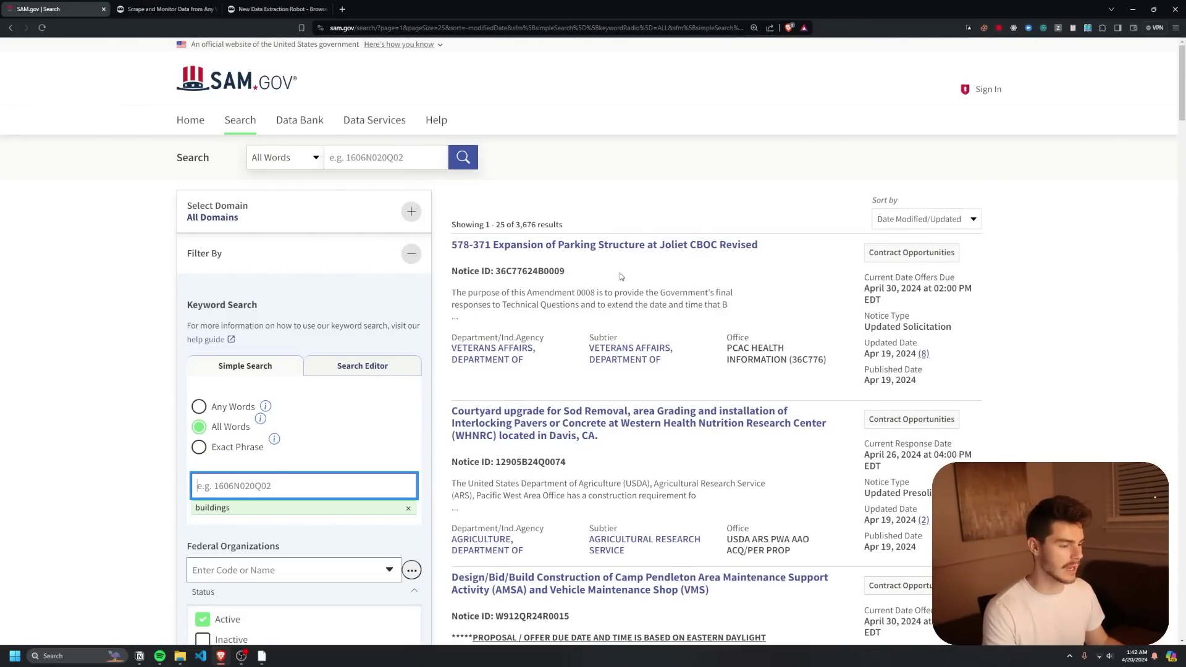
Examine the listed contract opportunities for their titles, notice IDs, descriptions, agencies and dates.
scroll(527, 222, down, 1)
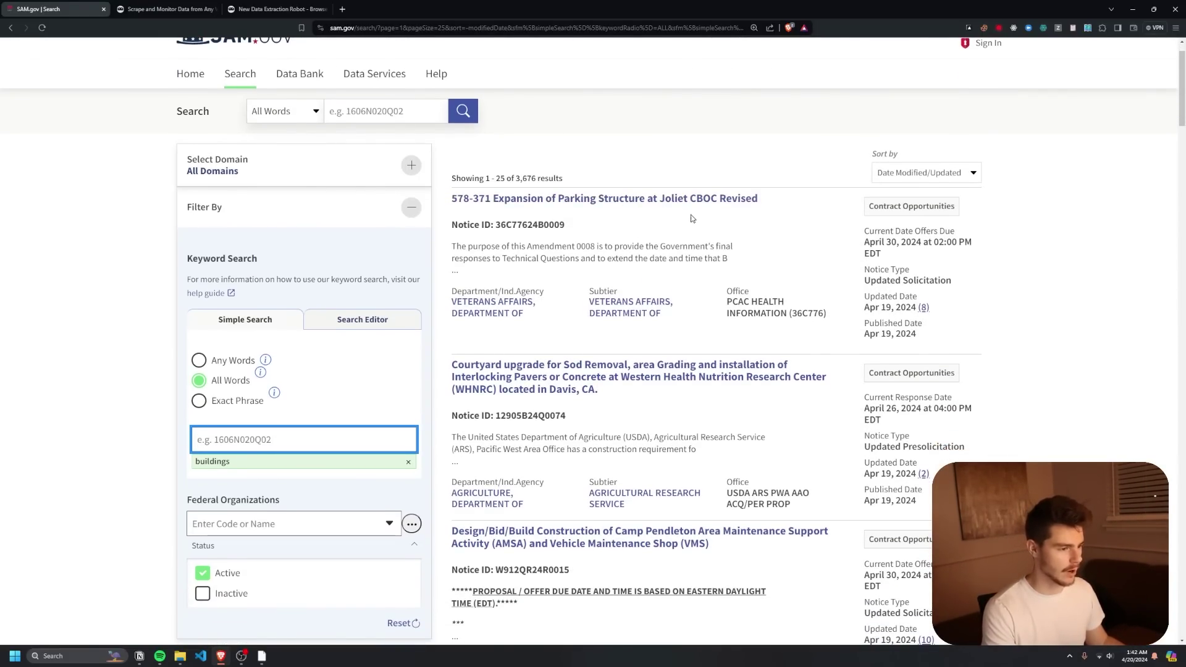
scroll(527, 221, down, 1)
scroll(487, 316, down, 1)
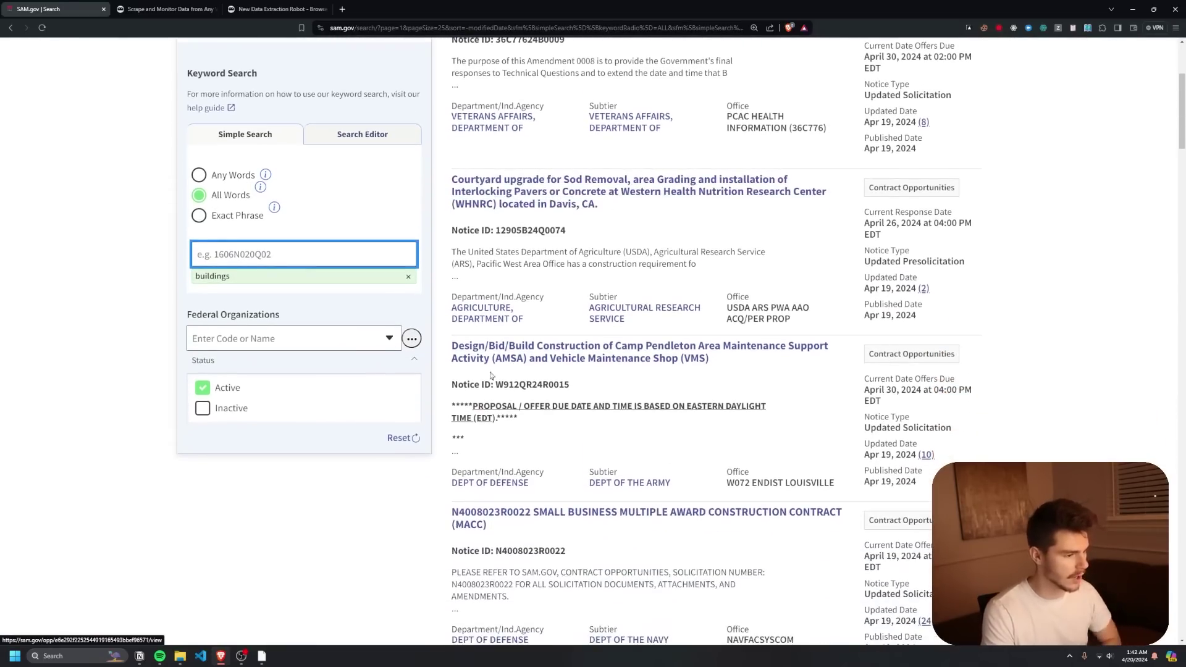
scroll(709, 365, down, 10)
scroll(709, 365, down, 5)
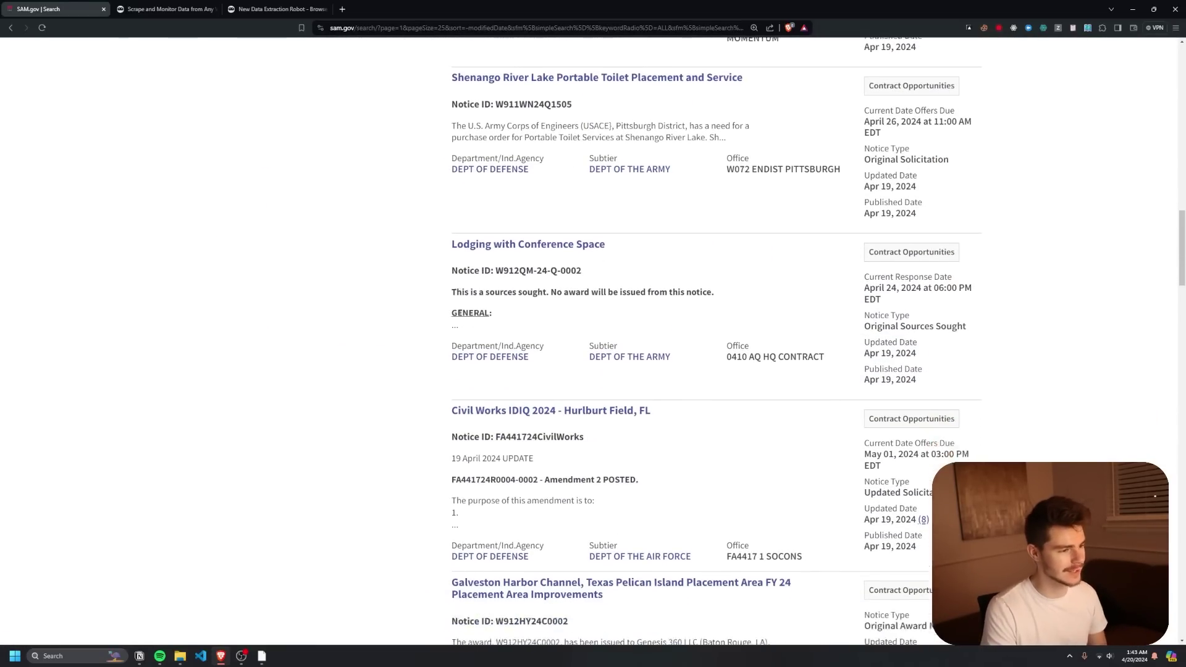
scroll(454, 273, down, 10)
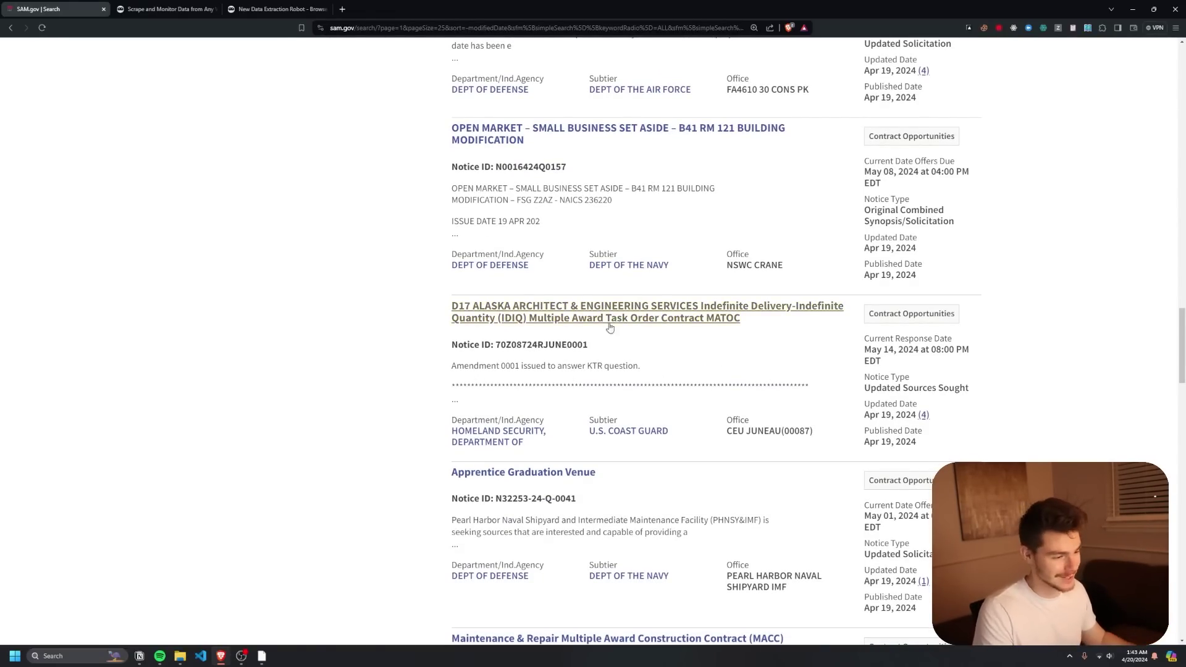
scroll(673, 432, down, 8)
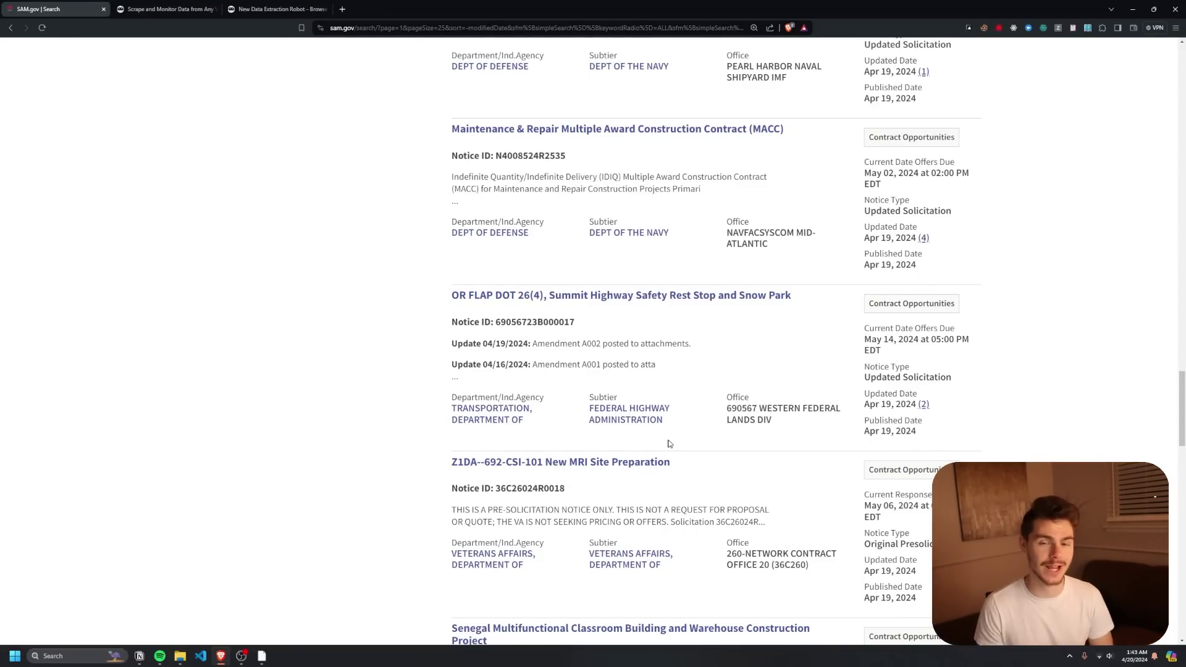
scroll(669, 444, up, 15)
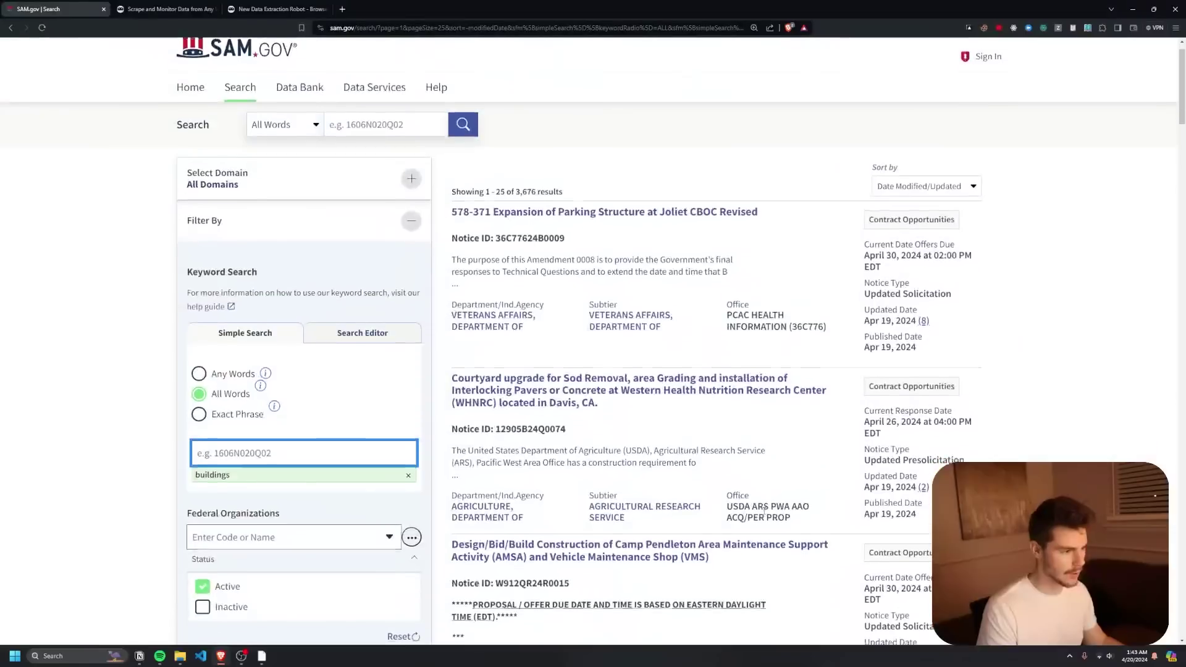
Copy the SAM.gov search results address into the Origin URL of the new data extraction robot in Browse AI.
click(536, 31)
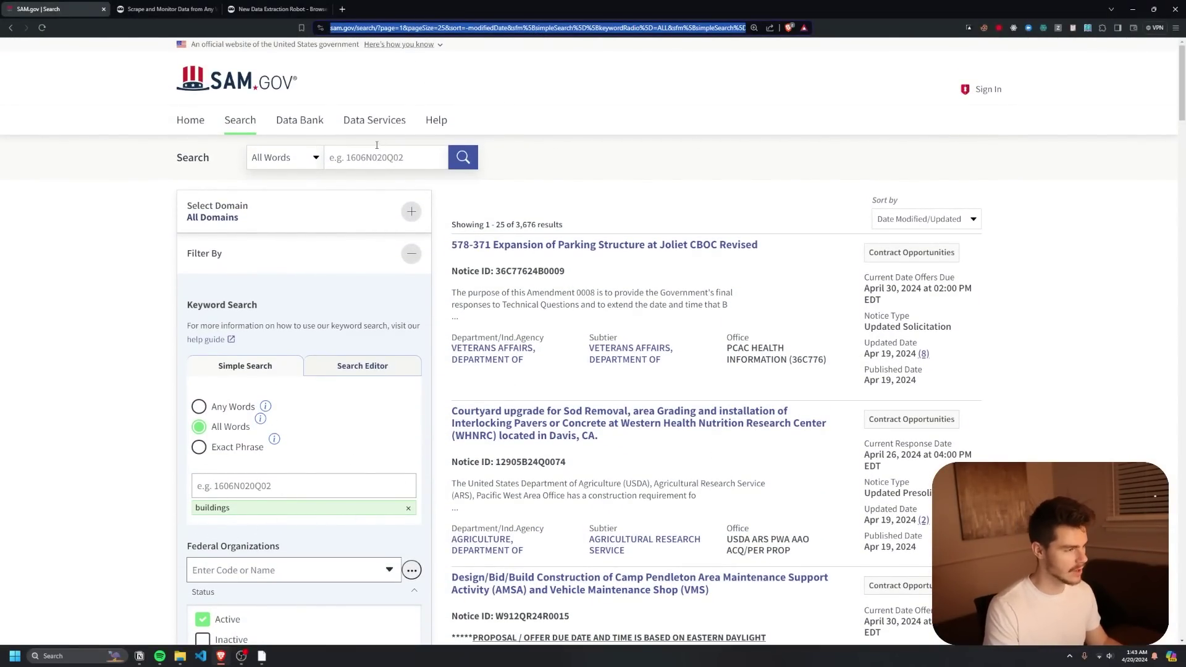
click(180, 6)
click(260, 7)
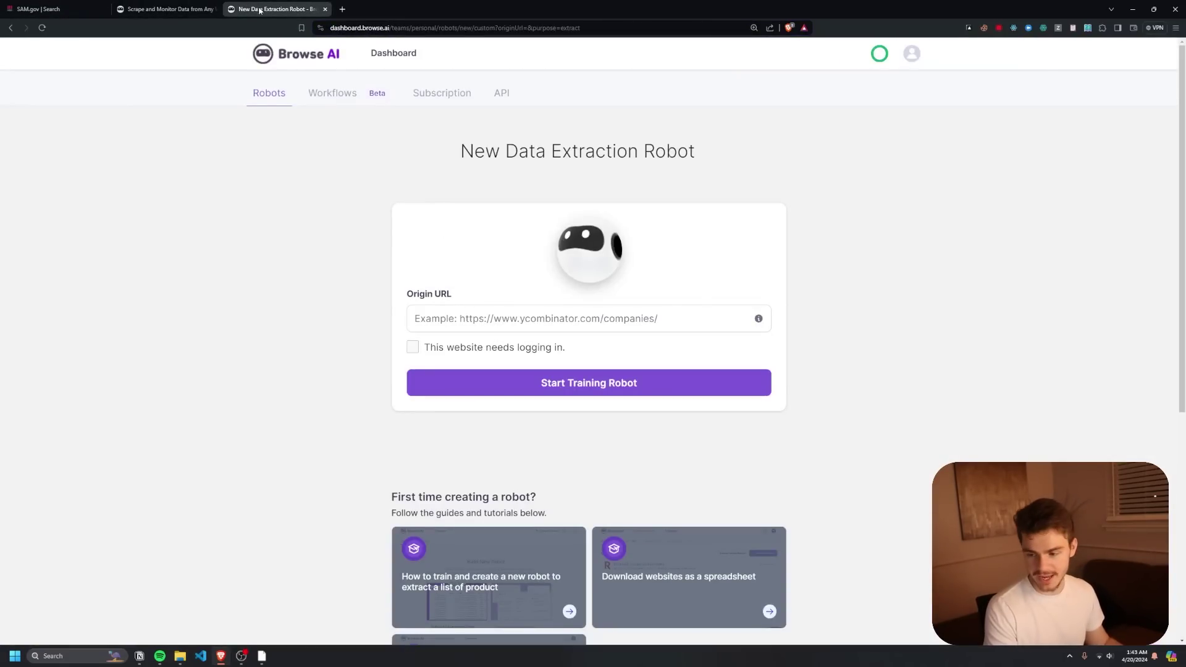
click(458, 319)
key(ctrl+v)
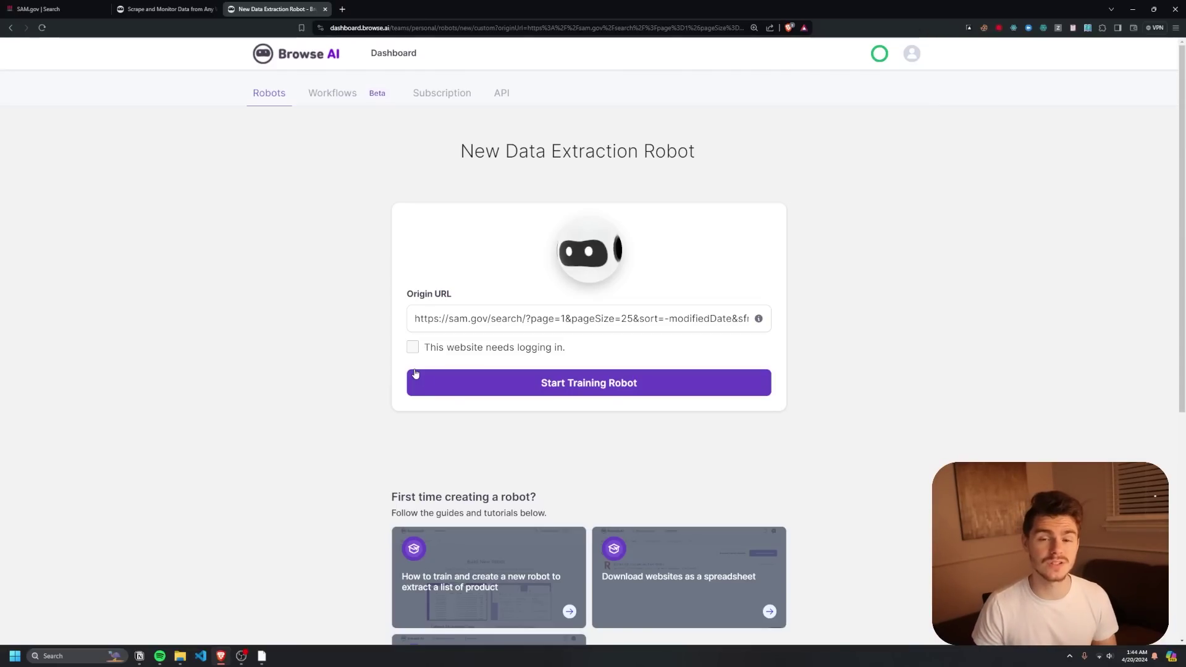
Start training the robot and add the required Browse AI: Fast Web Scraping & Monitoring extension to Brave.
click(410, 372)
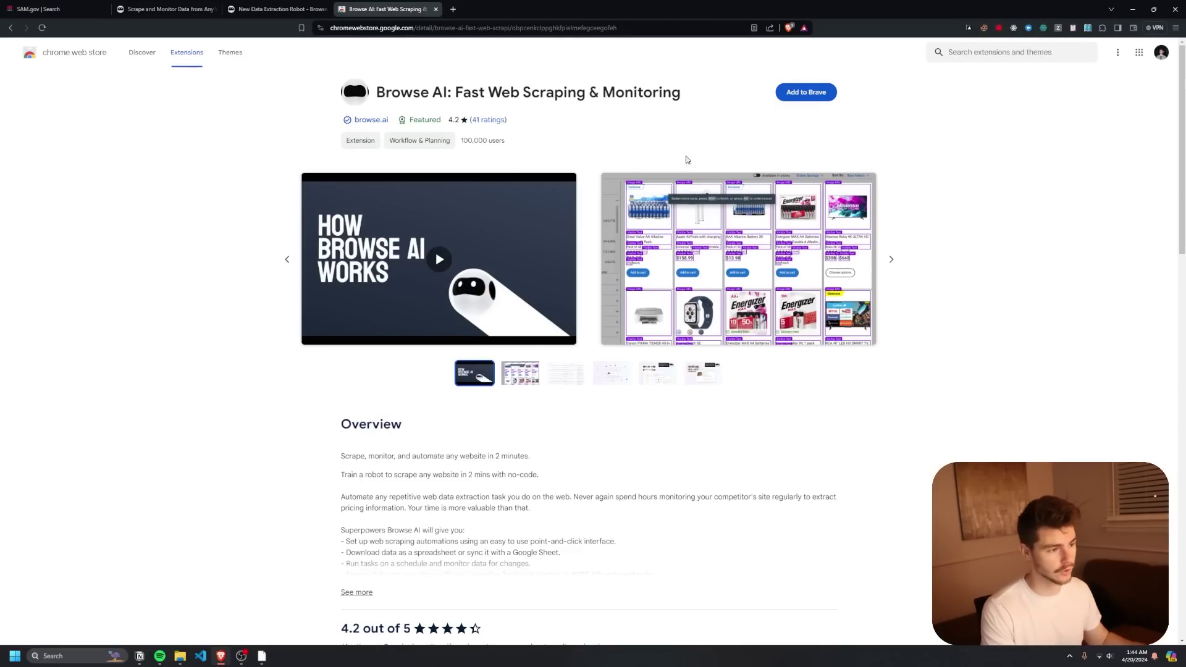
click(806, 92)
click(609, 88)
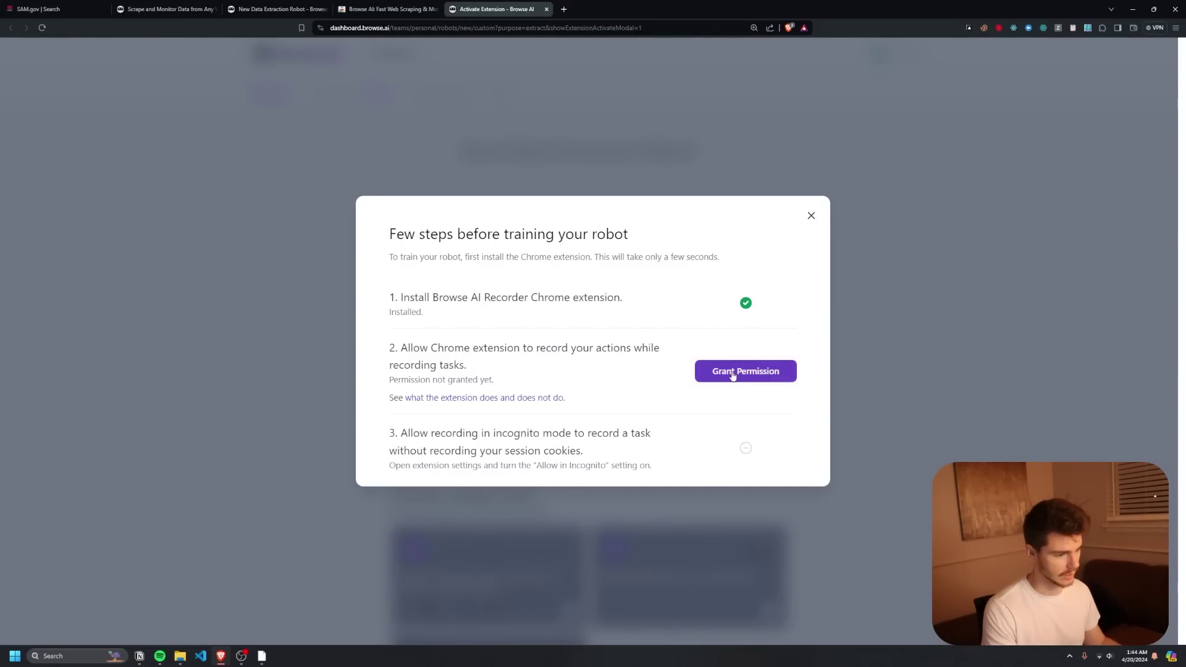
Grant the Browse AI extension permission to record actions and allow it in private mode in its extension settings.
click(733, 373)
click(641, 111)
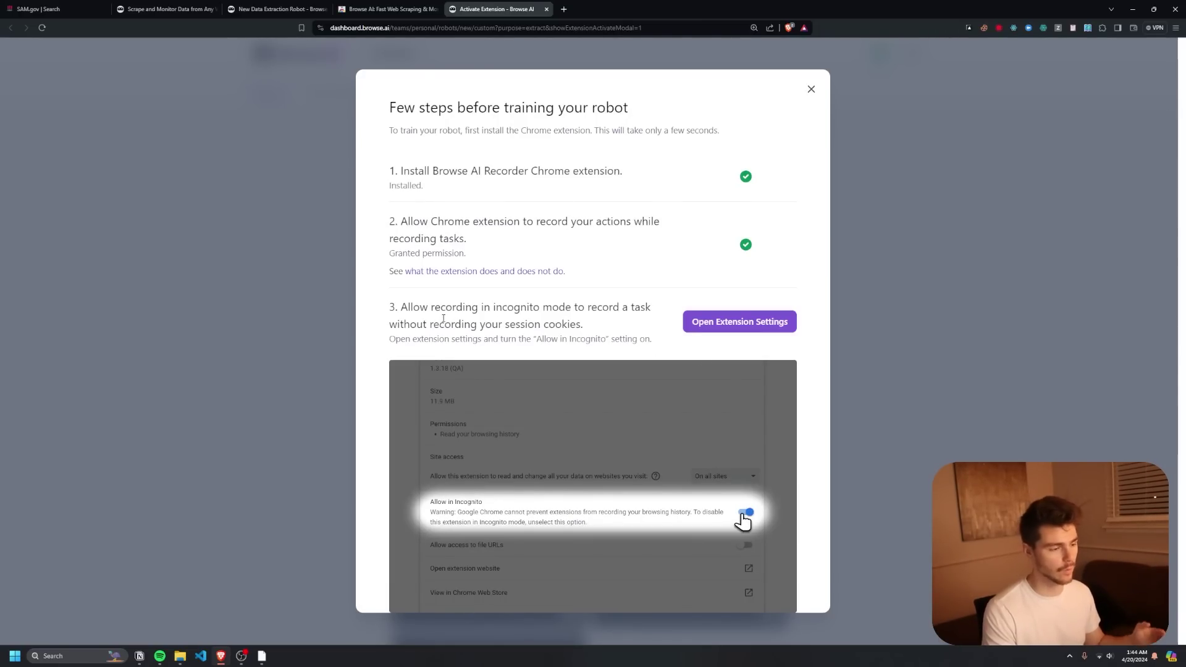
click(719, 332)
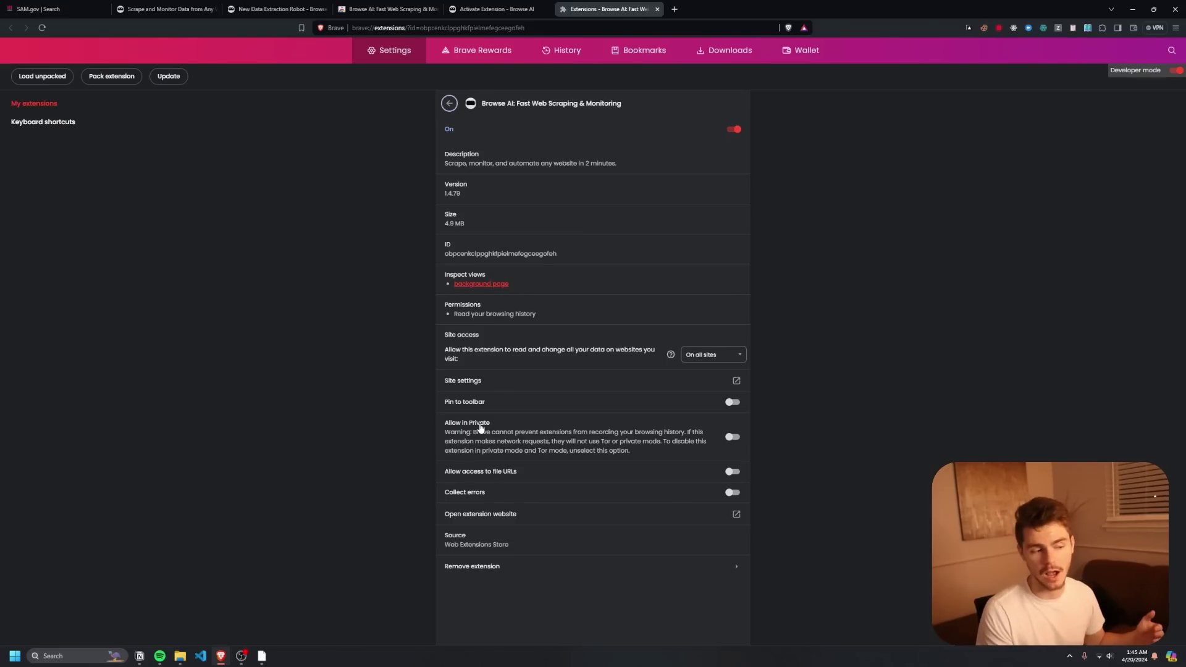
click(732, 437)
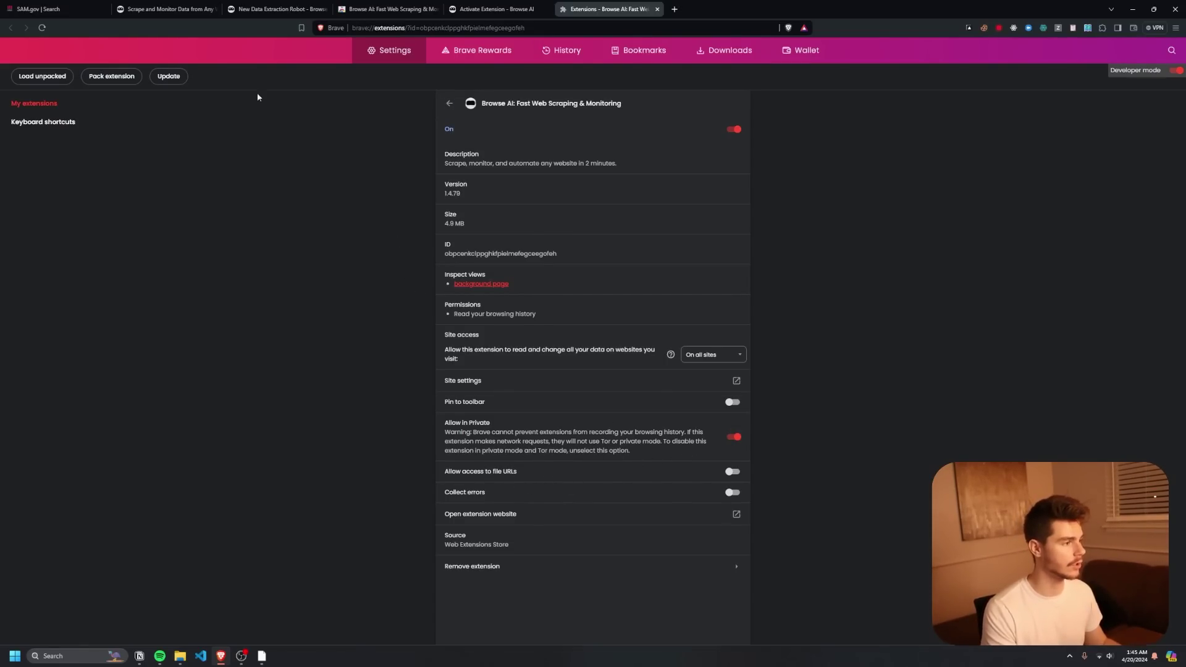
Return to the New Data Extraction Robot form and start training the robot on the SAM.gov search address.
click(277, 9)
key(ctrl+a)
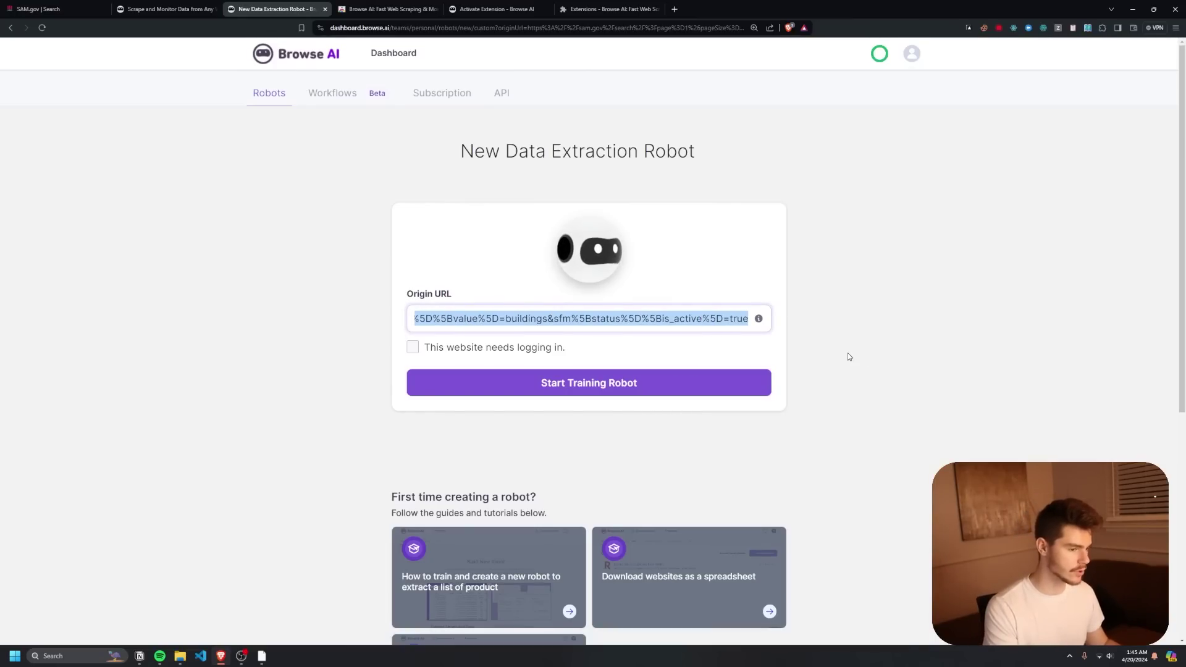
click(625, 386)
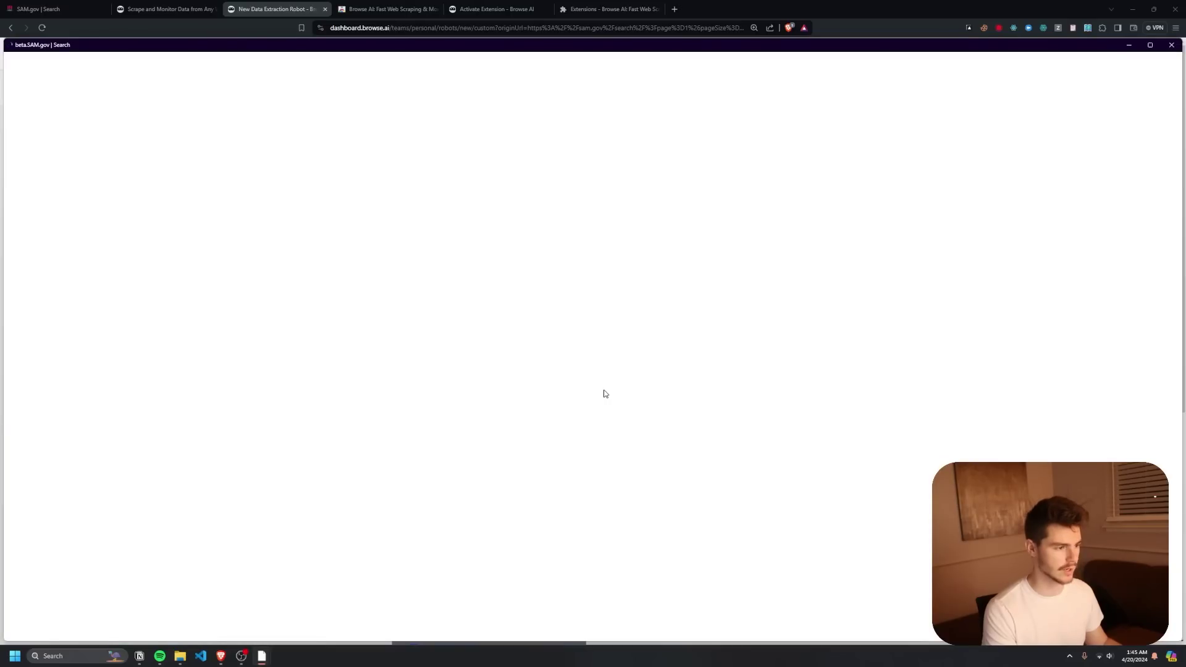
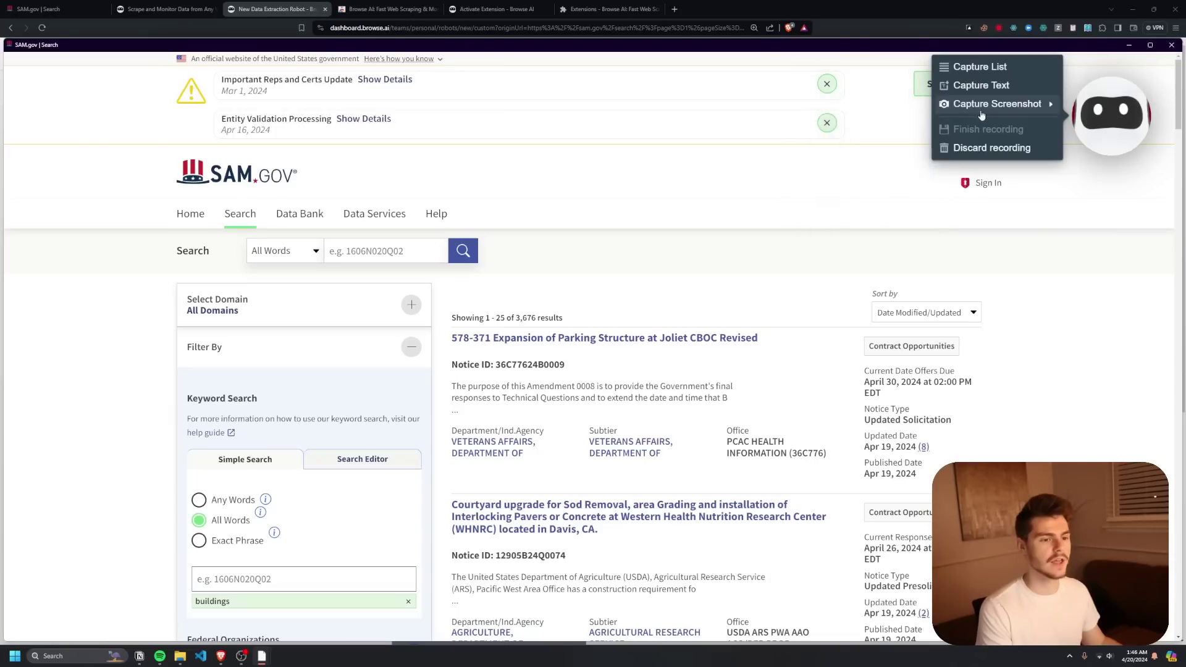
Start a list capture and select the full contract opportunity entries in the SAM.gov search results as the list items.
mouse_move(964, 113)
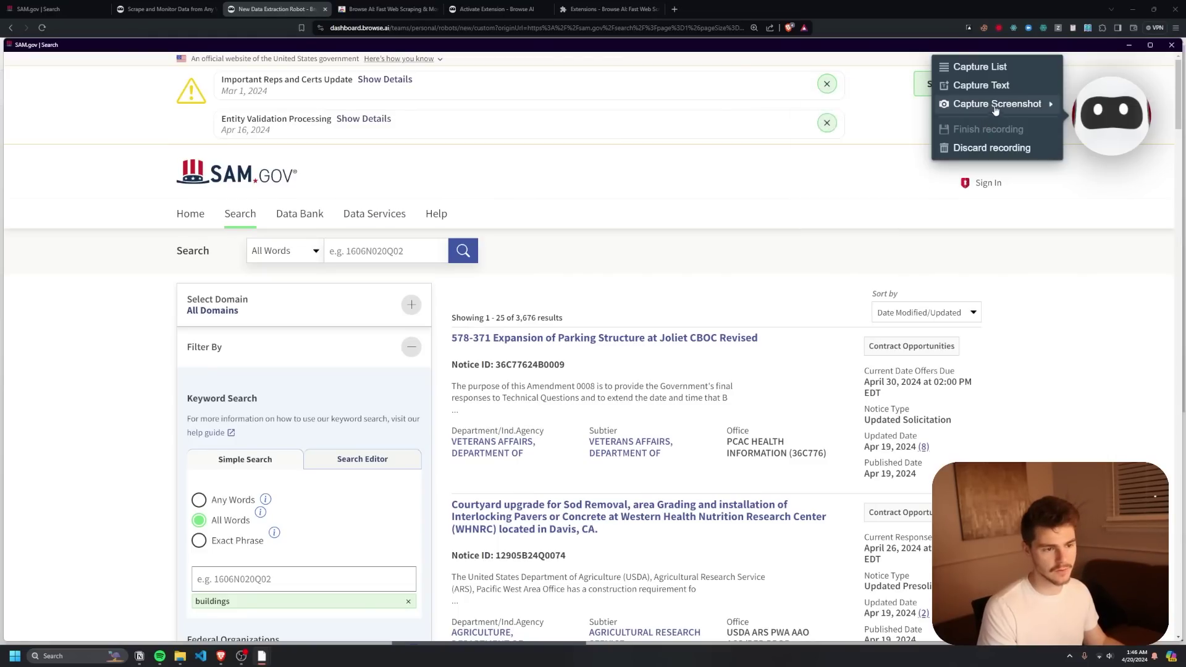
mouse_move(986, 73)
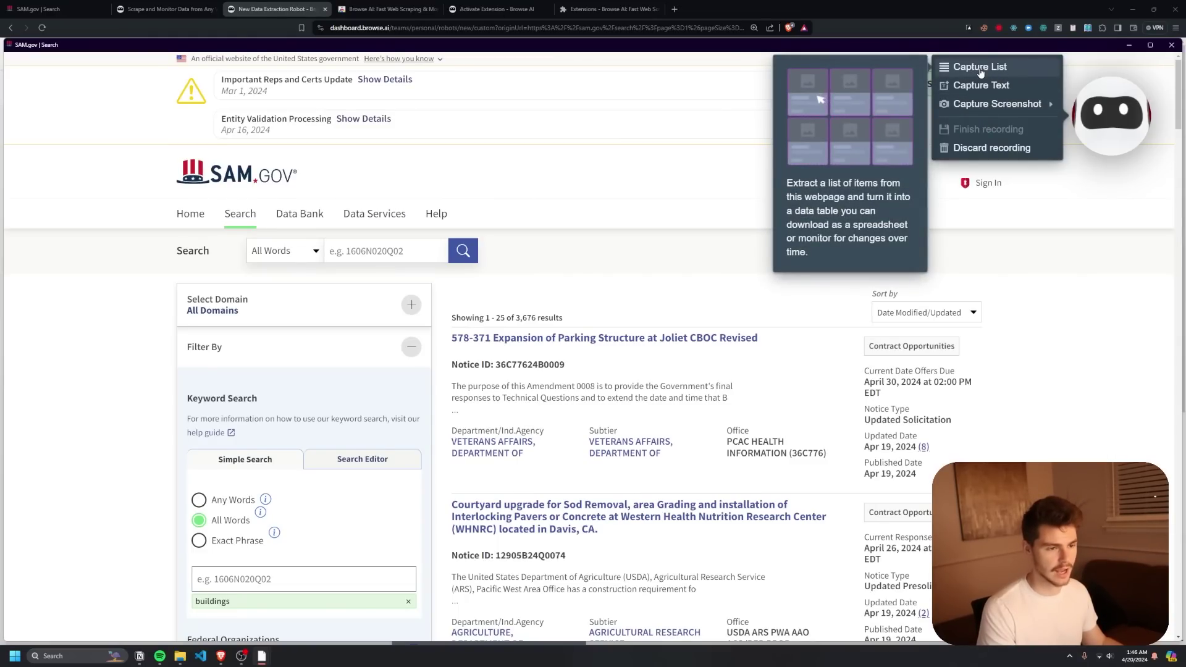
click(981, 73)
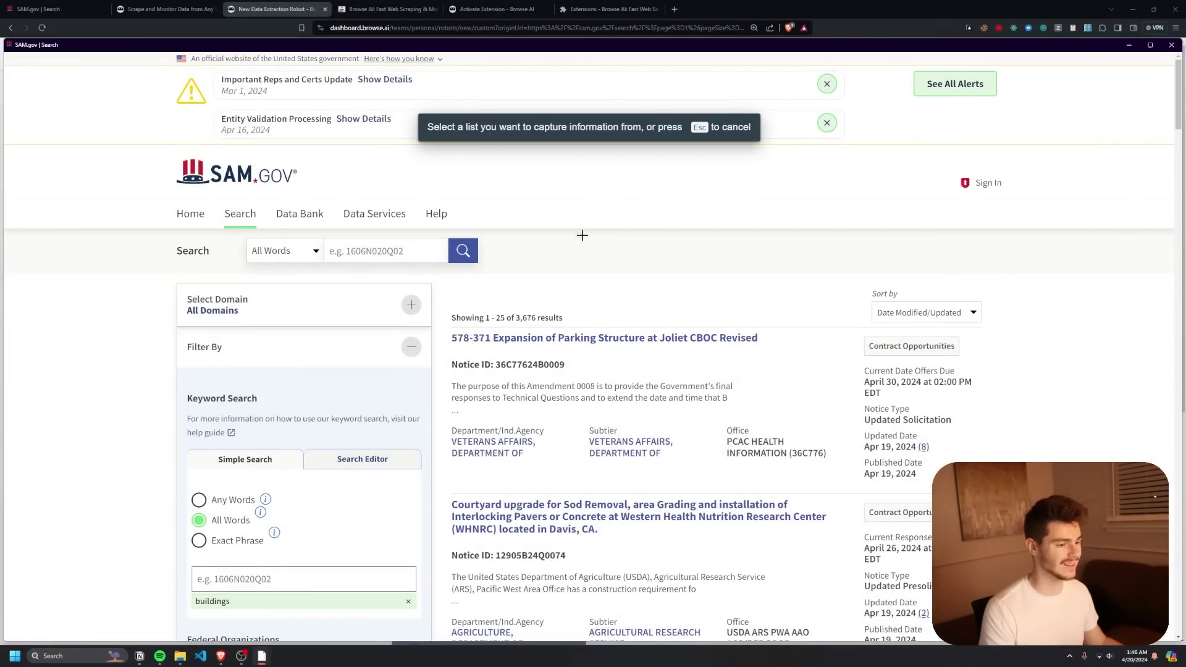
scroll(592, 223, down, 2)
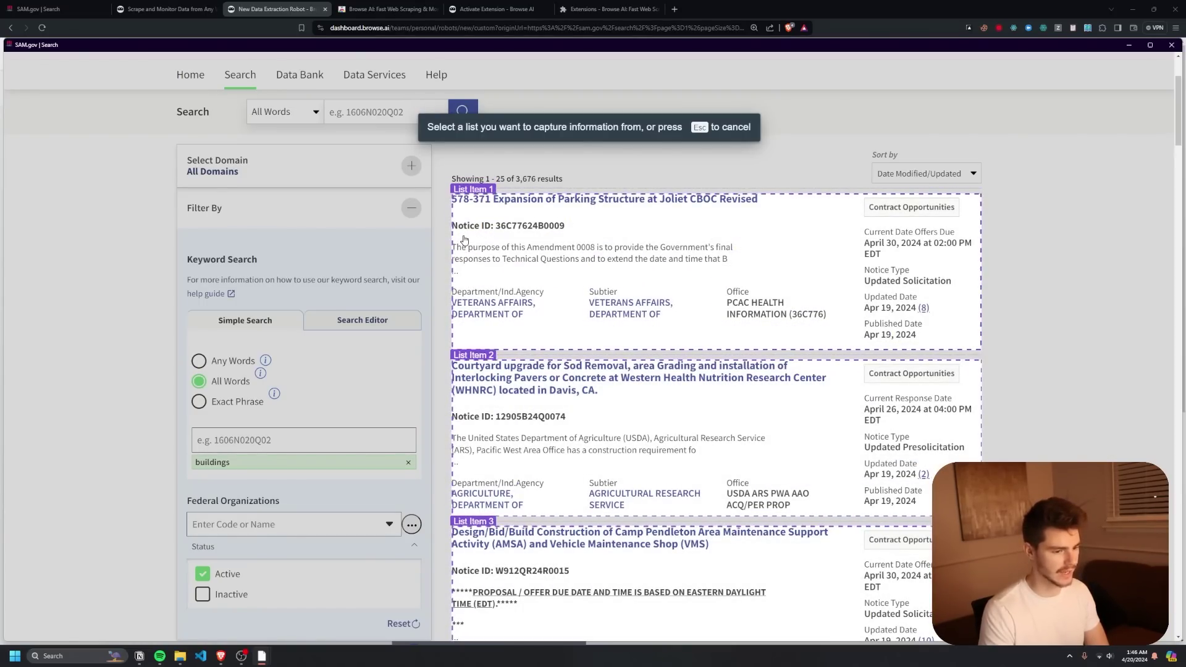
scroll(463, 235, down, 2)
scroll(469, 247, up, 4)
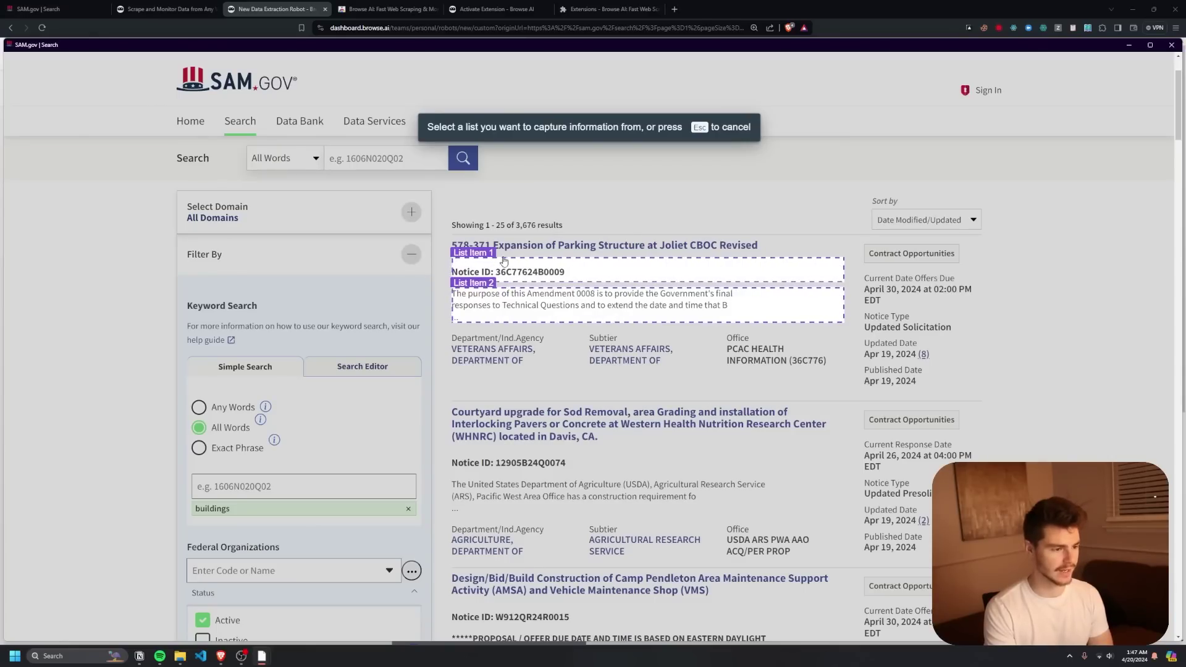
click(467, 257)
Capture both the visible text and the link of each opportunity's title.
scroll(596, 374, down, 20)
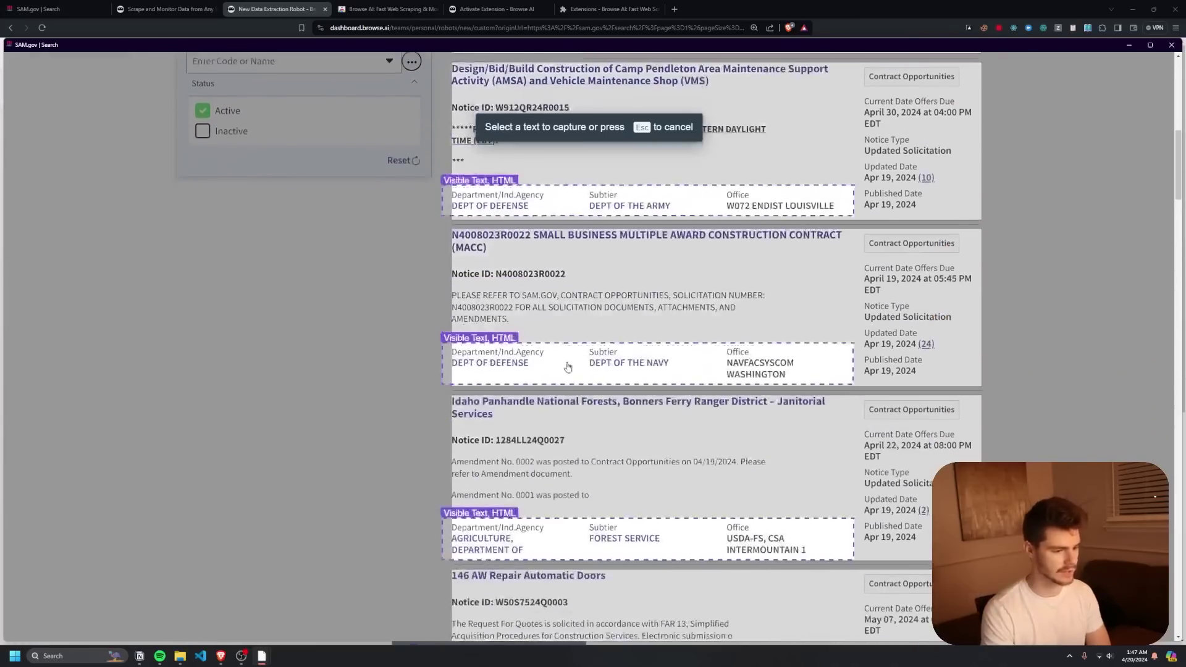
scroll(596, 373, down, 20)
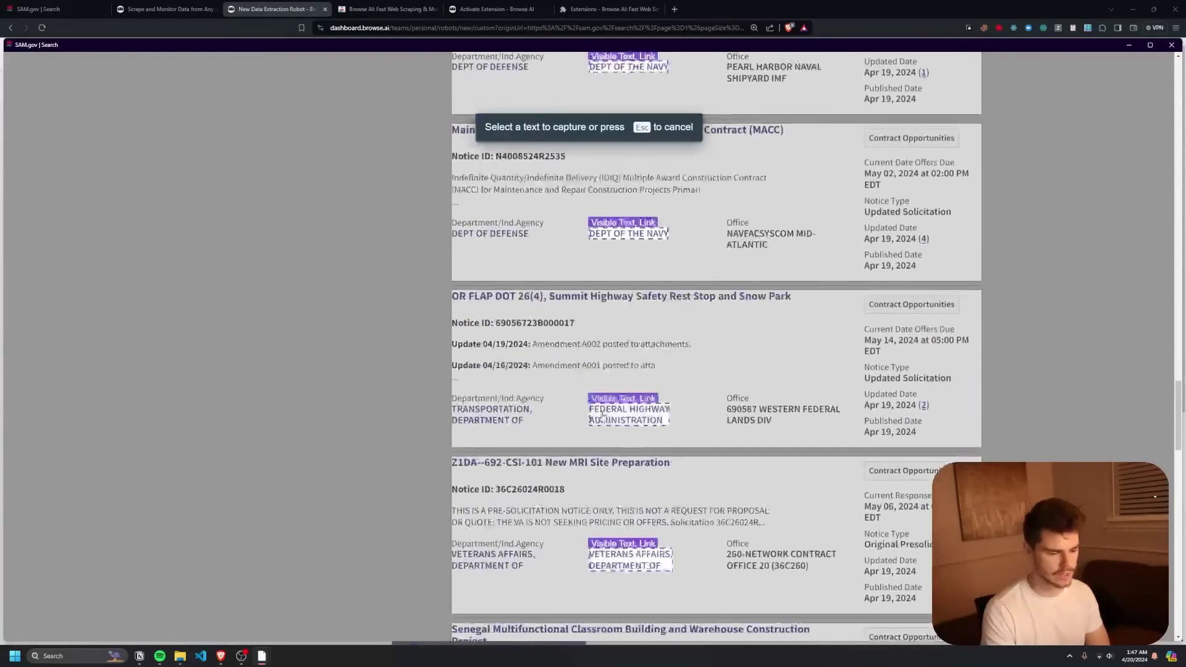
scroll(606, 453, up, 20)
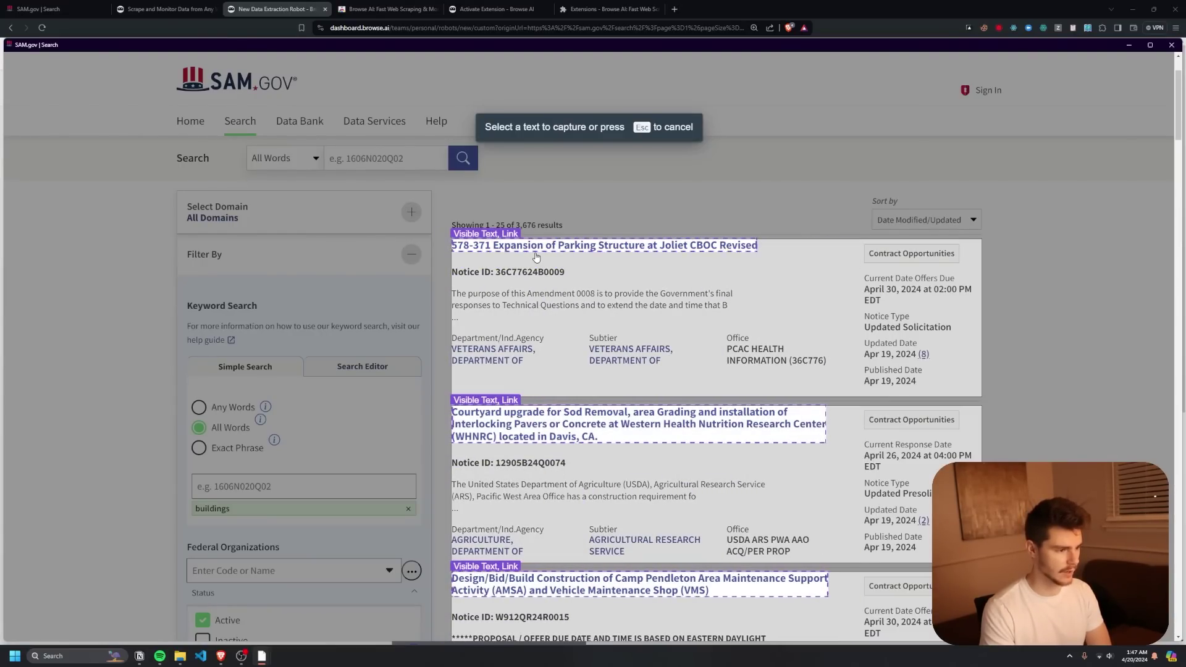
click(535, 253)
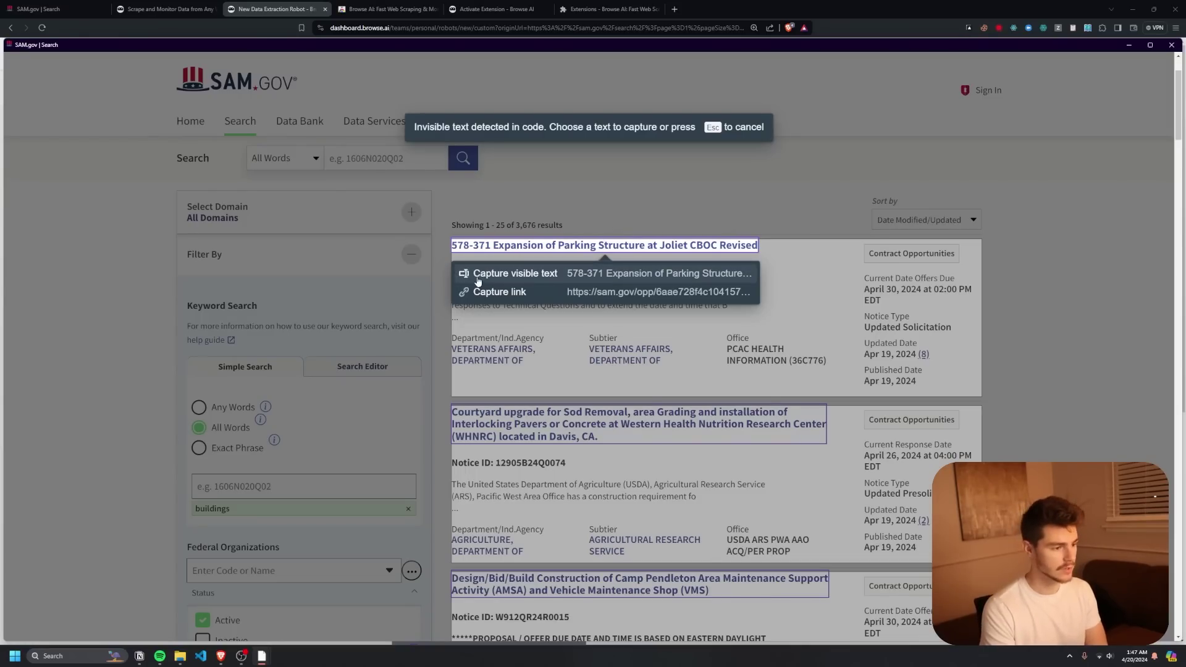
click(541, 273)
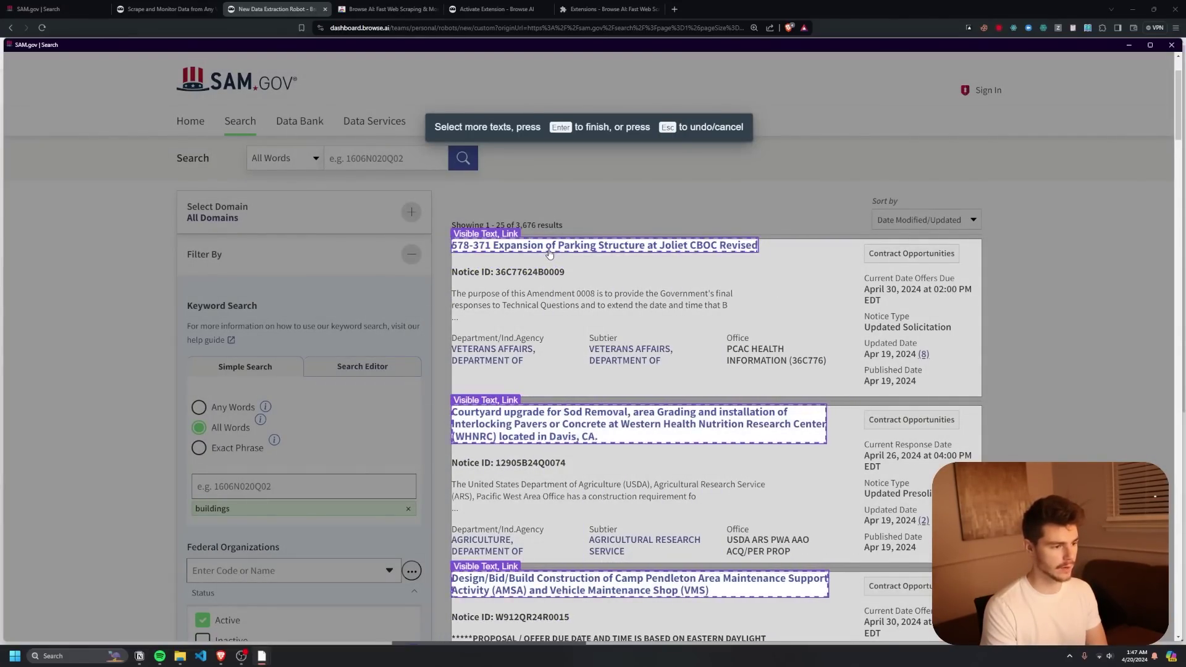
click(549, 253)
key(Escape)
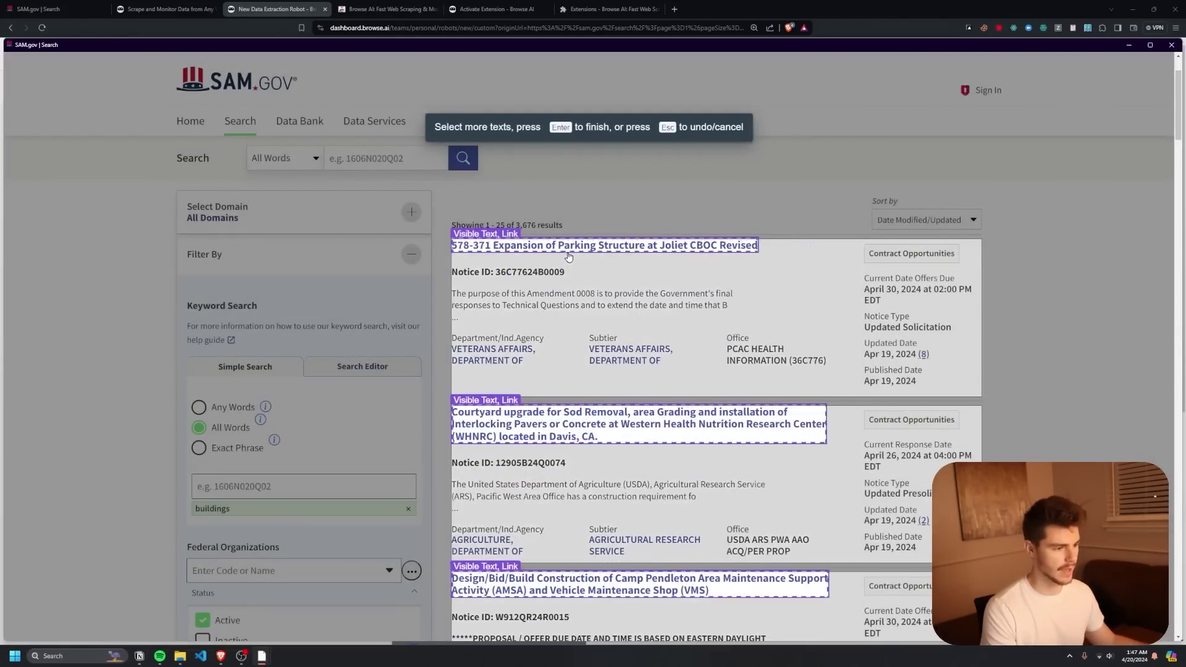
click(569, 255)
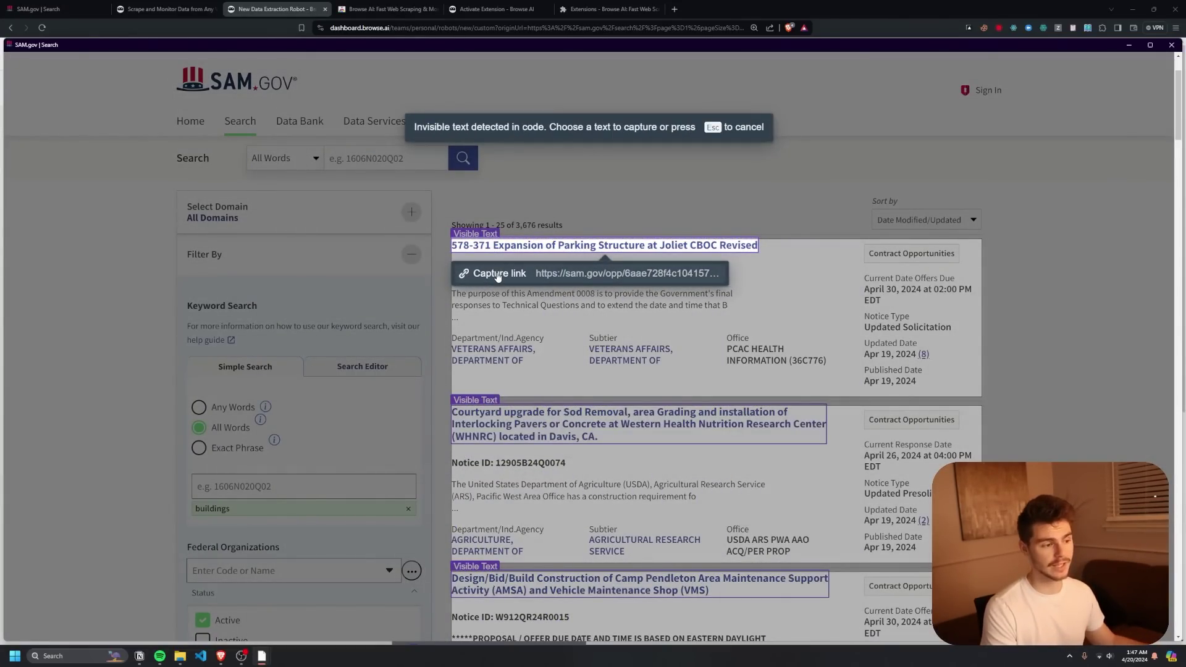
click(497, 274)
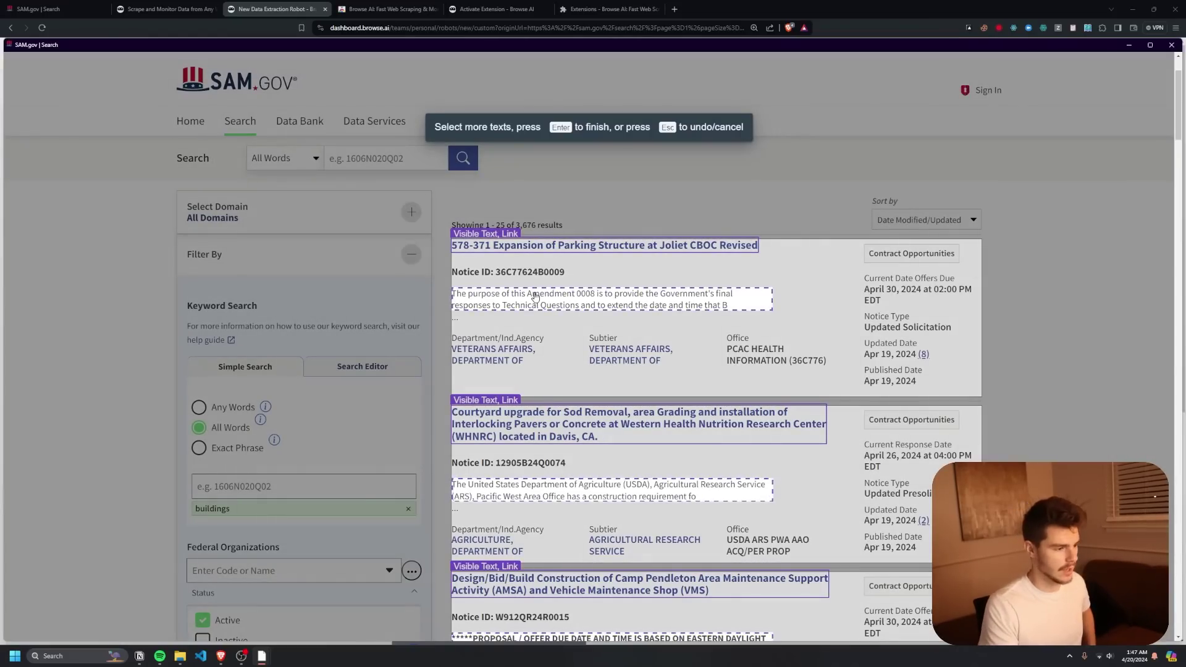
Add each opportunity's notice ID, description, department, subtier and office to the capture as visible text.
click(498, 274)
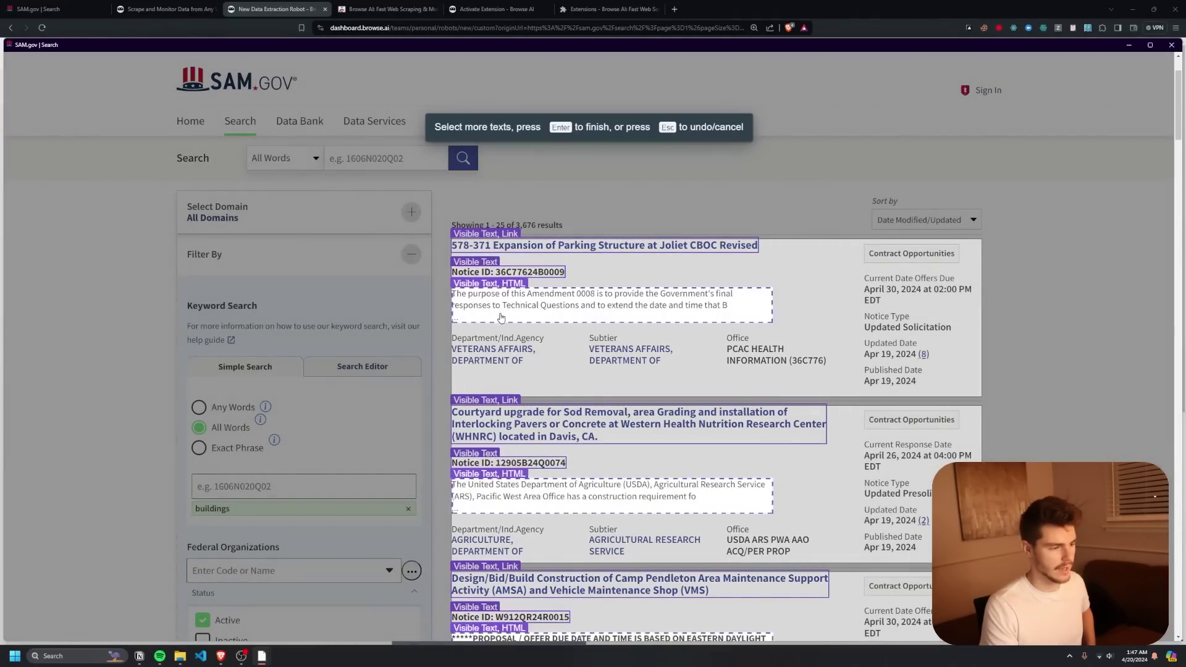
click(501, 317)
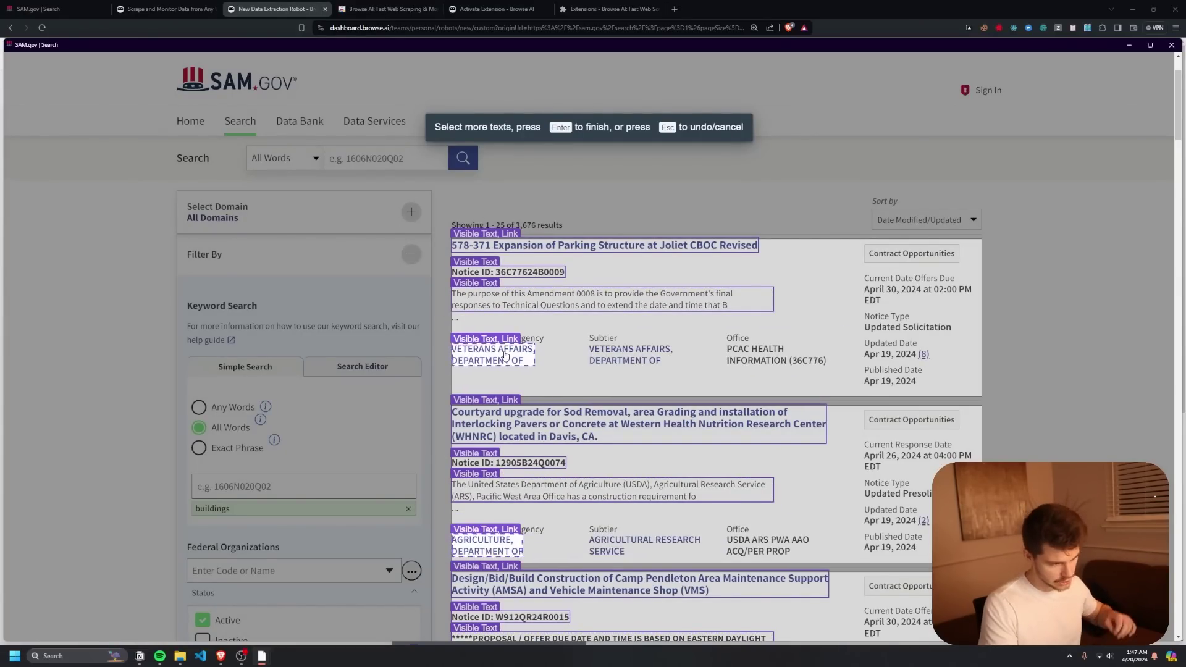
click(495, 356)
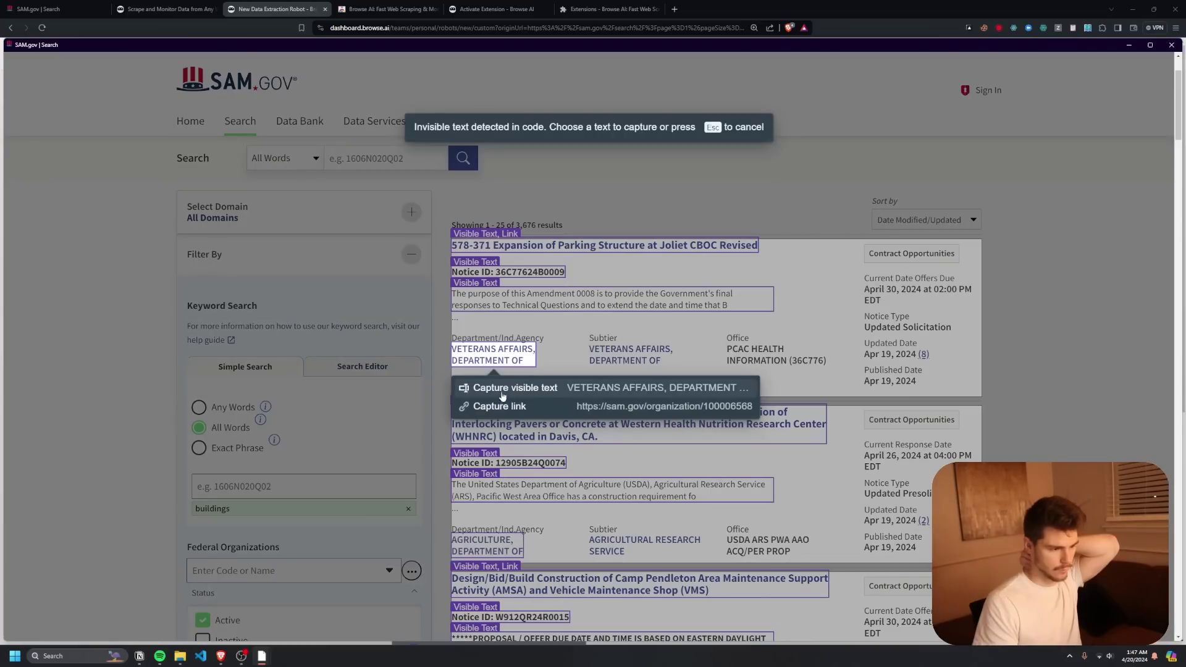
click(538, 389)
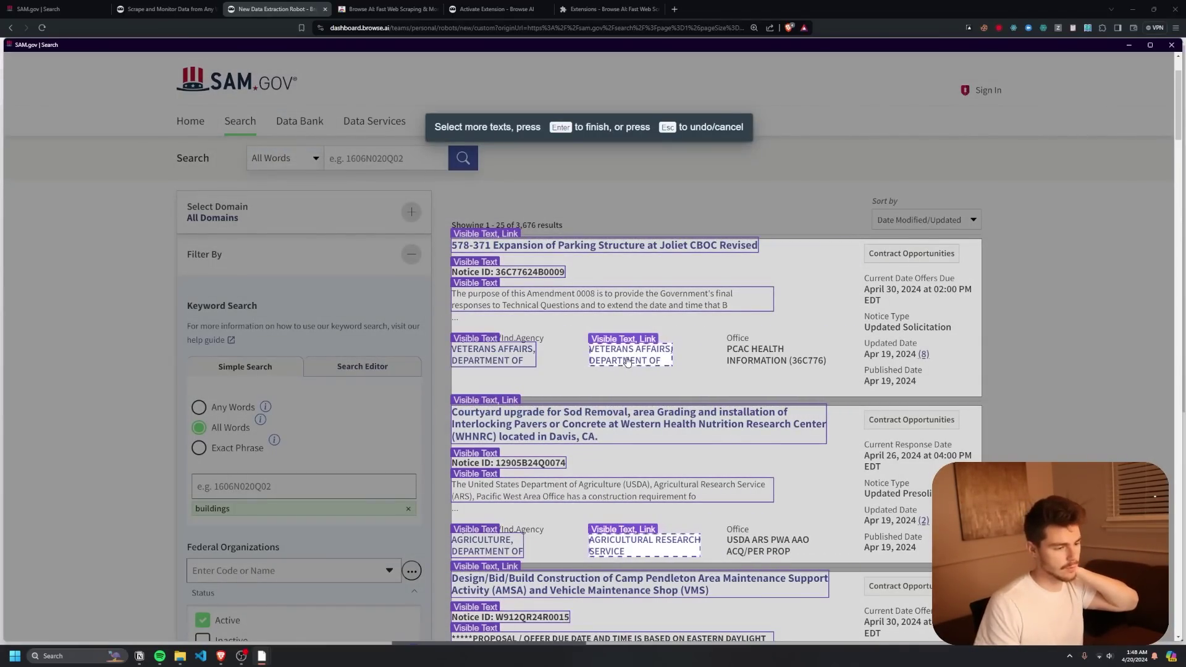
click(631, 362)
click(647, 388)
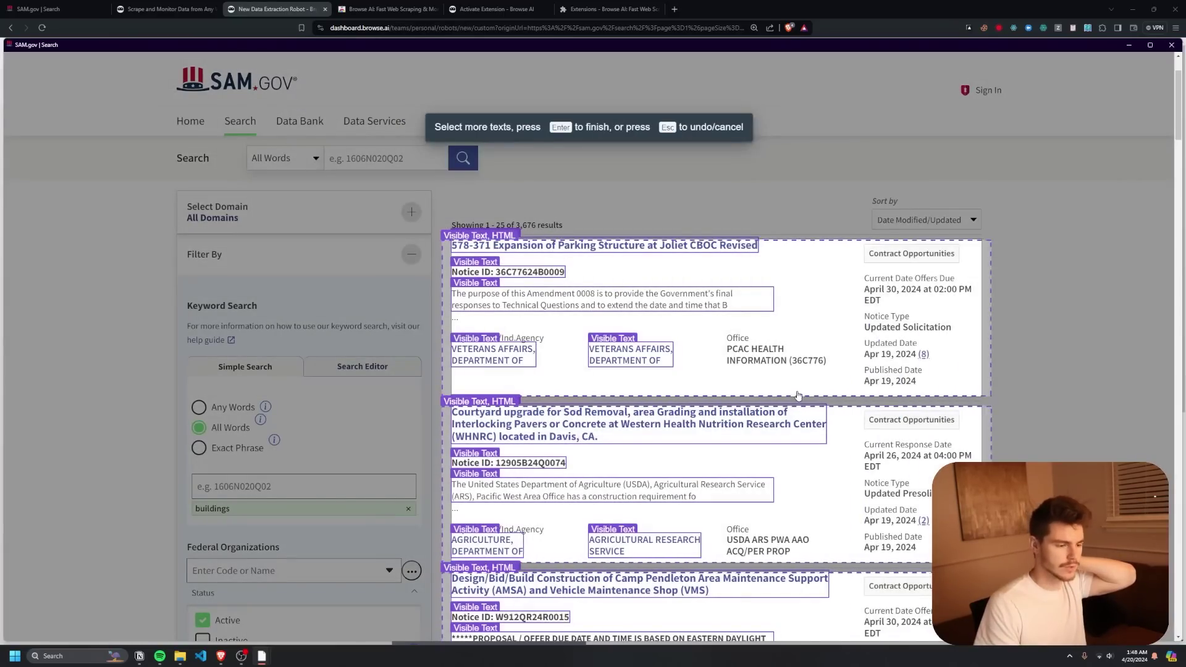
click(762, 364)
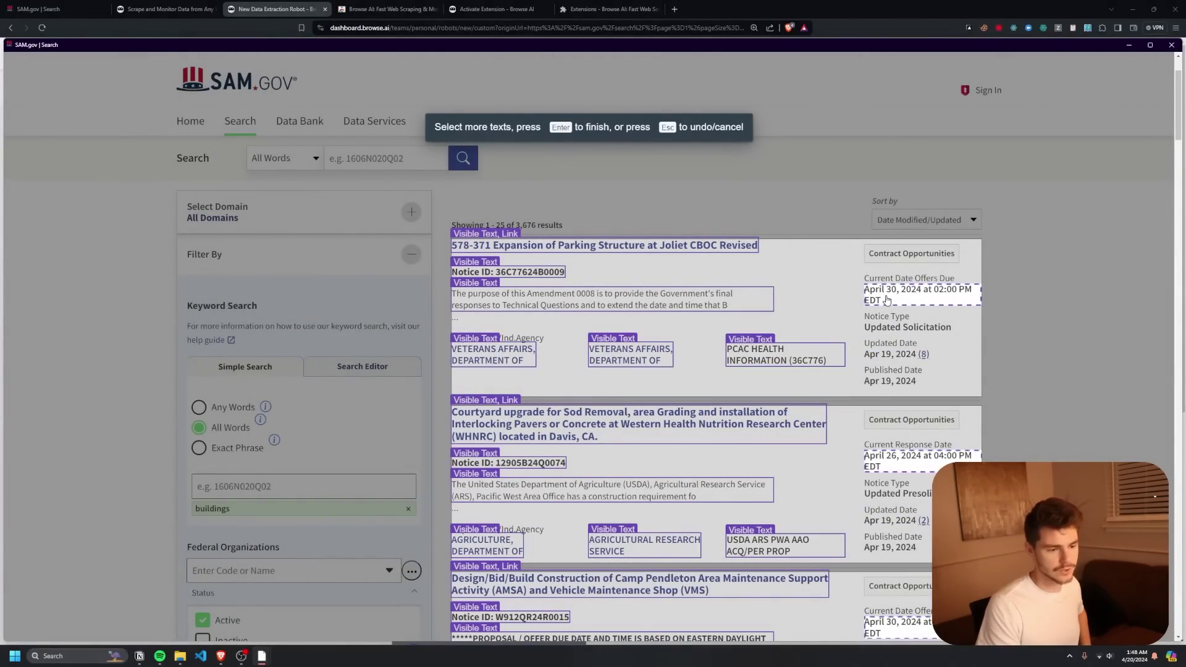
Add each opportunity's offers due date, notice type, updated date and published date to the capture as visible text.
click(888, 300)
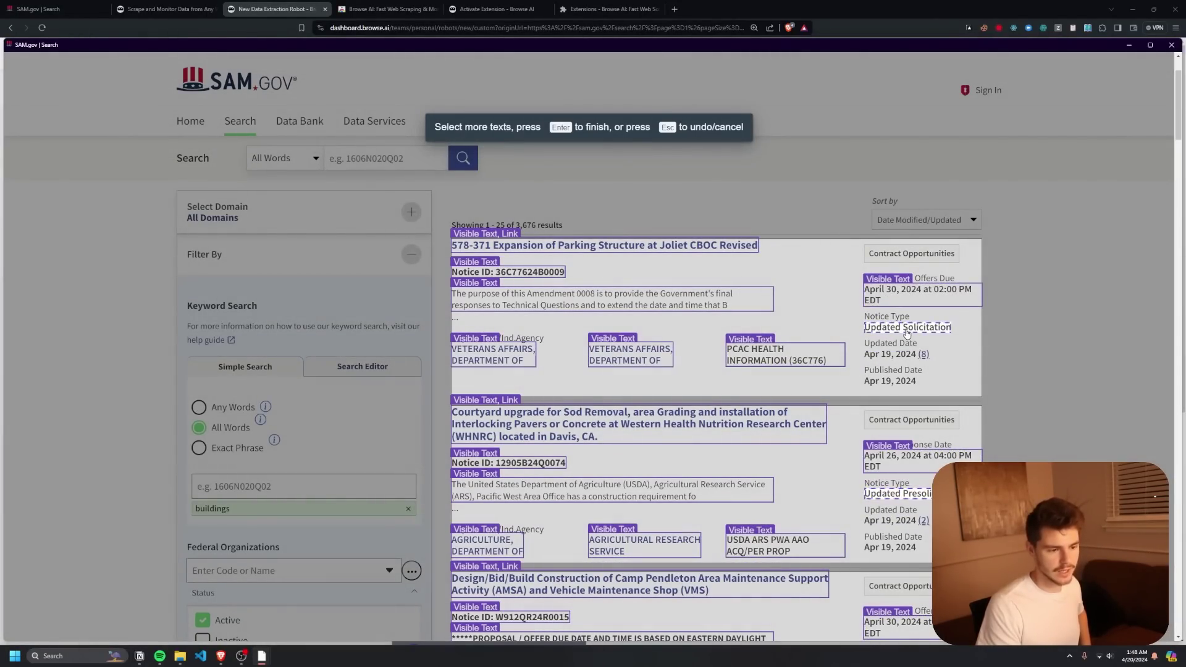
click(906, 334)
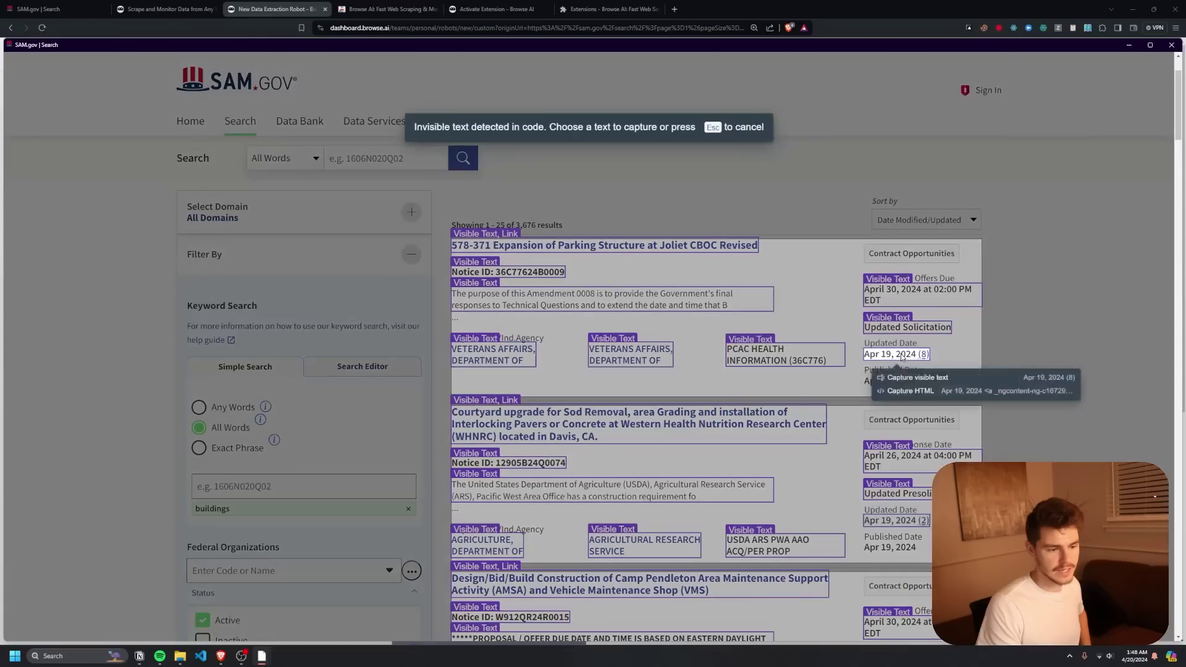
click(892, 355)
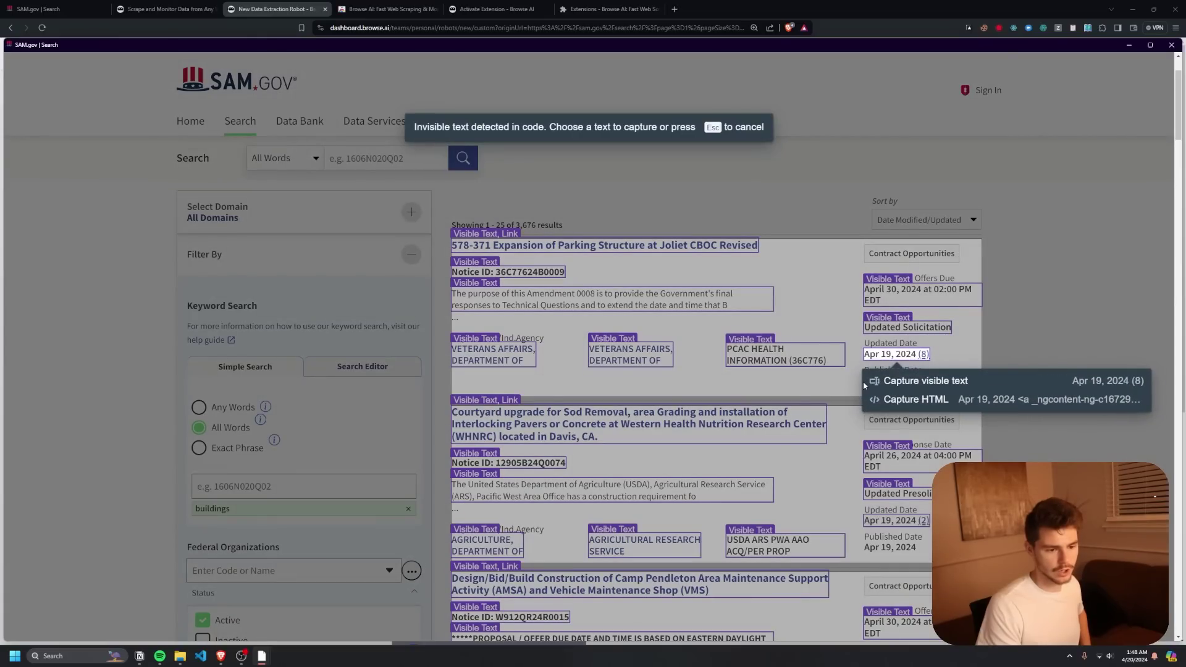
click(913, 388)
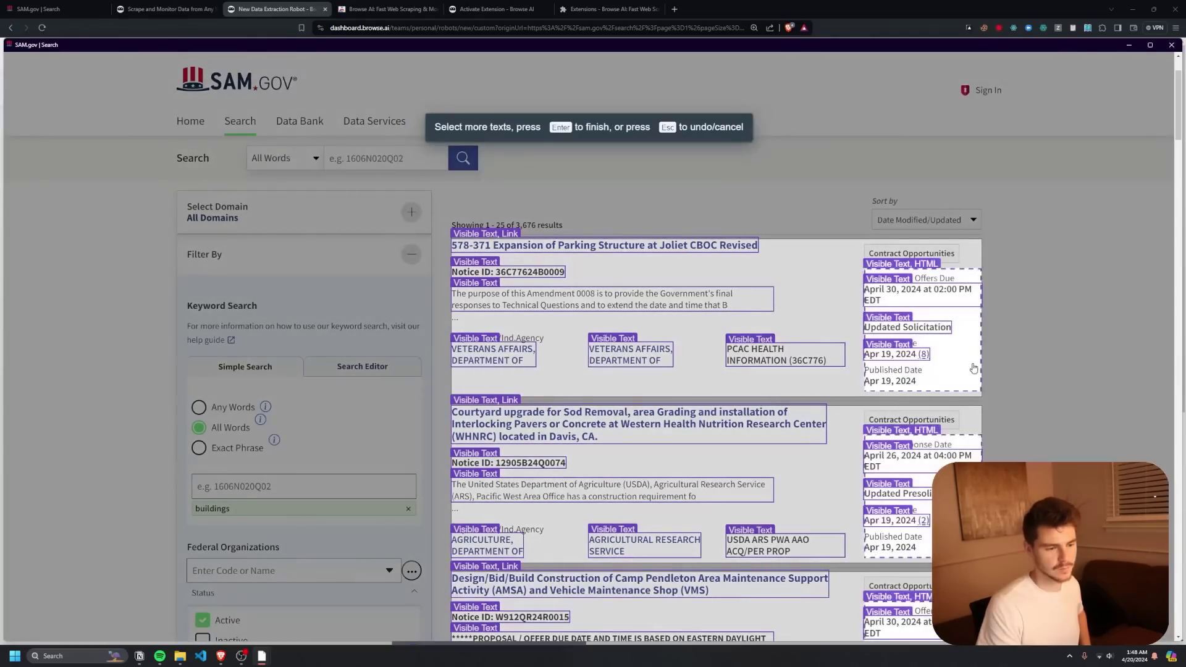
click(883, 386)
click(959, 361)
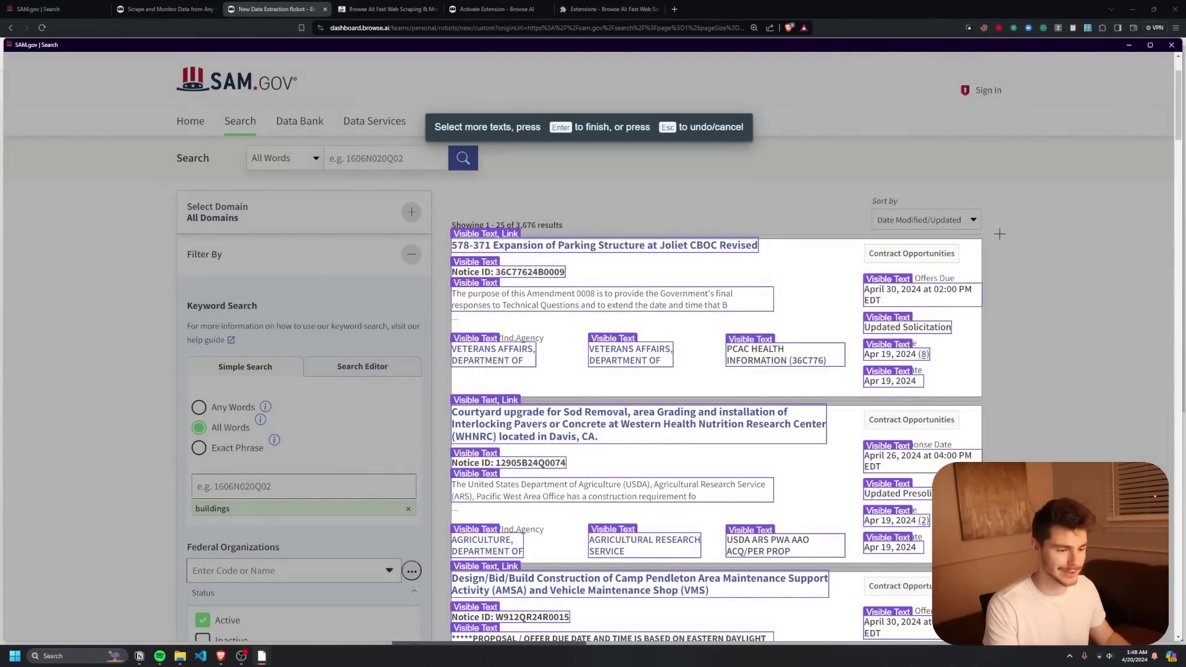
Check the selected fields down the results list and finish selecting texts for the capture.
scroll(1007, 283, down, 5)
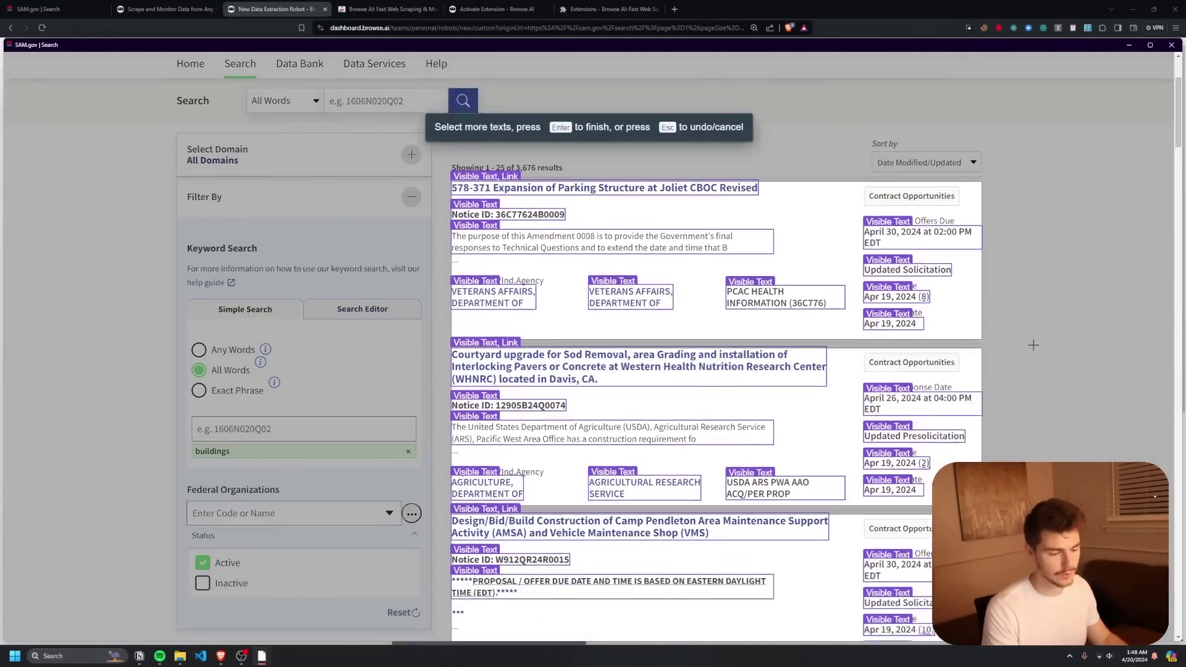
scroll(992, 286, down, 20)
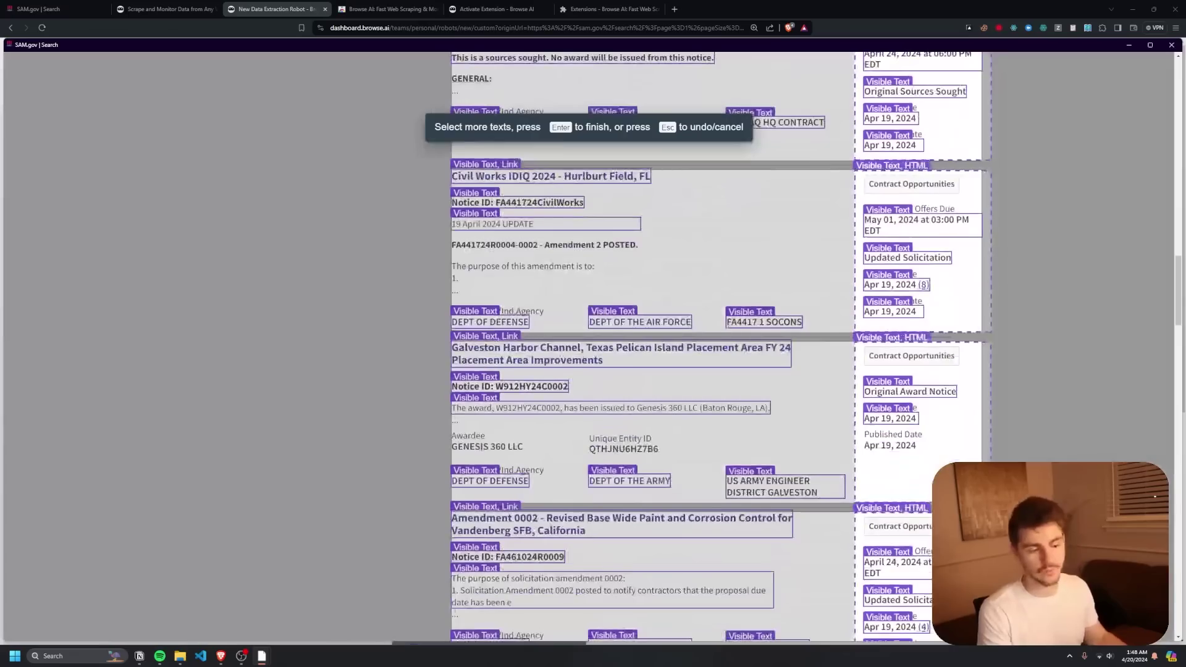
scroll(823, 307, down, 5)
scroll(824, 307, up, 20)
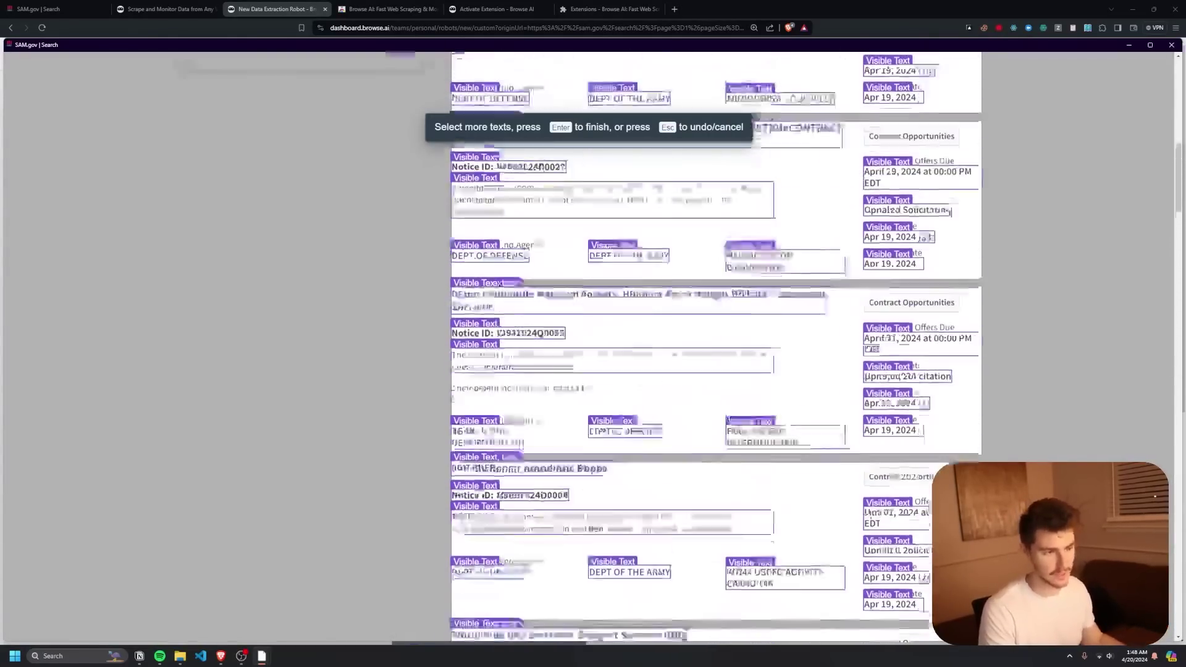
key(Return)
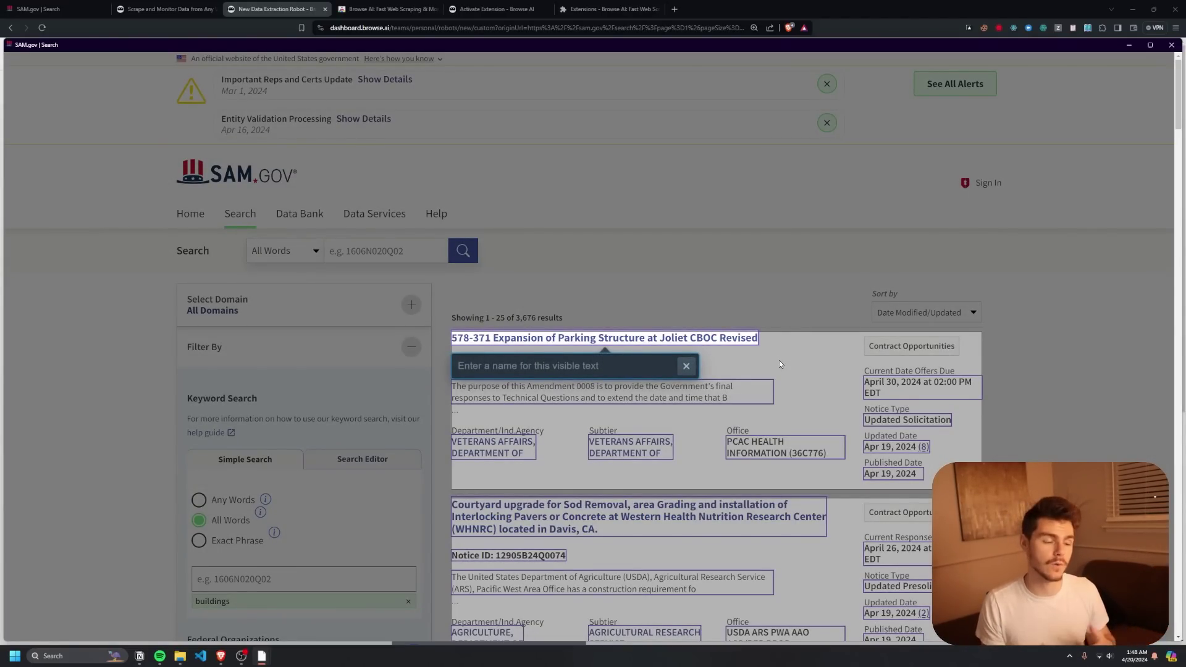
Name the opportunity title's visible text "Title" and its link "Link".
text(T)
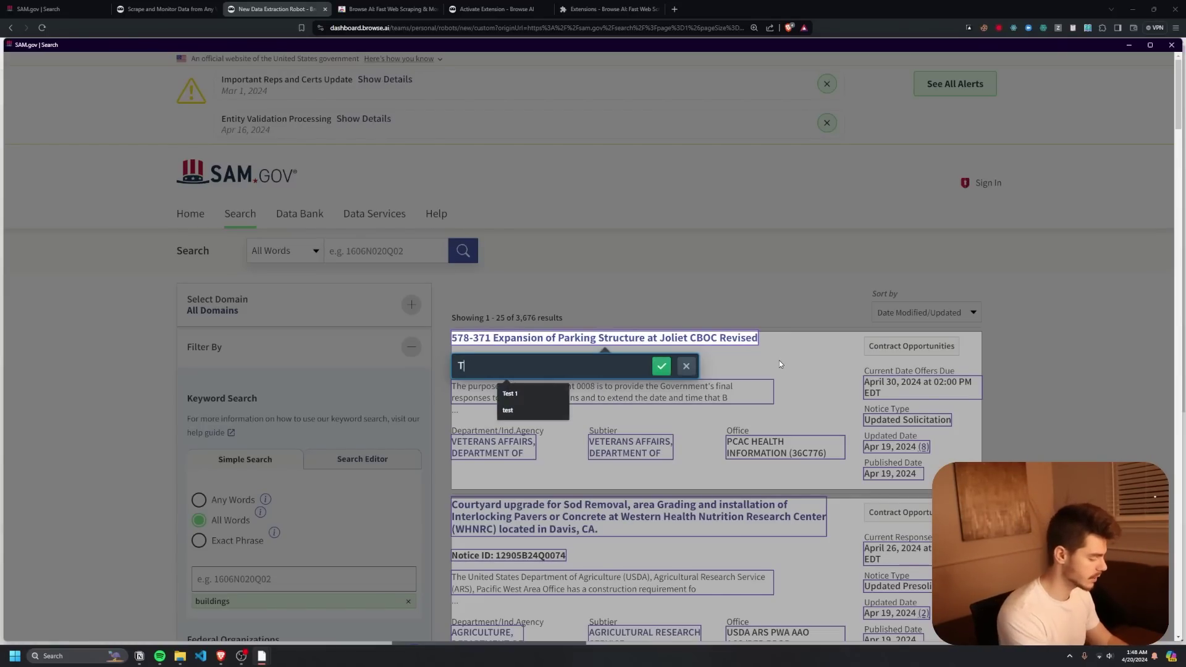
text(itle)
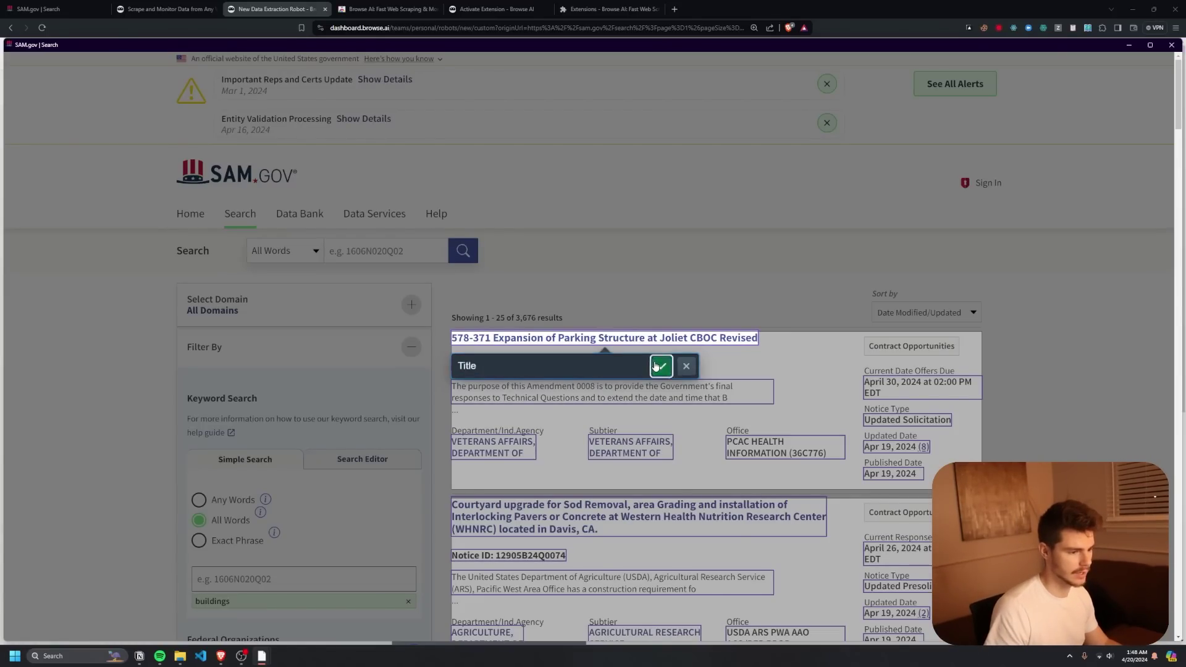
click(659, 366)
text(Link)
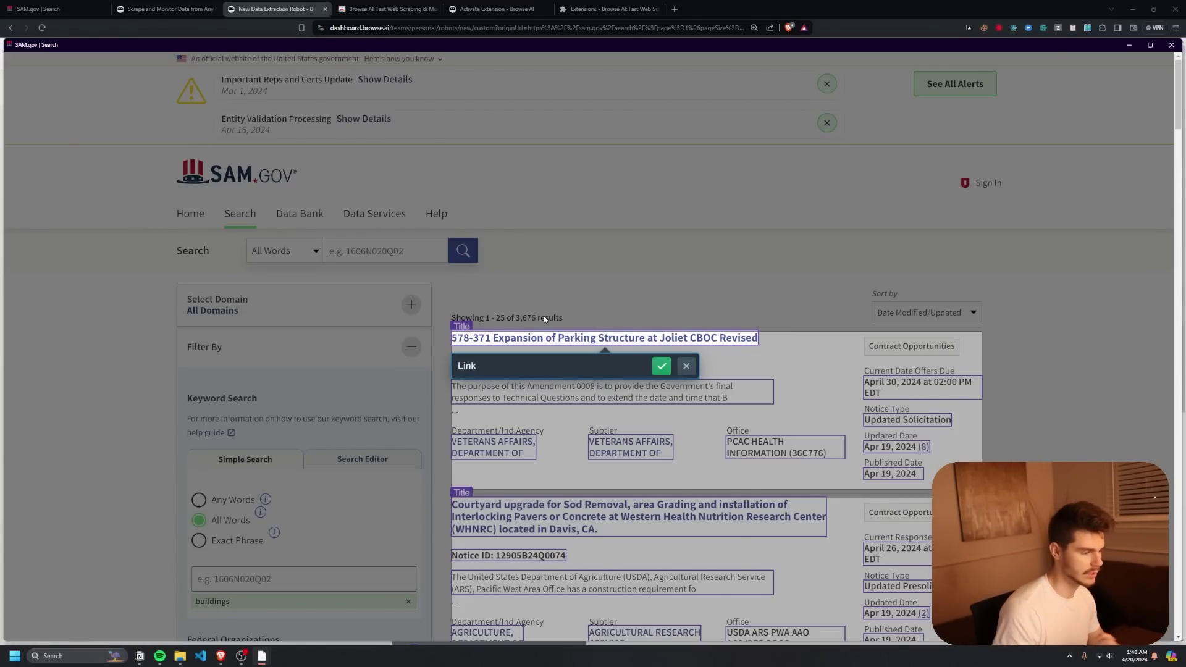
key(Return)
Name the captured notice ID field "ID" and the captured summary text "Description".
click(543, 349)
text(ID)
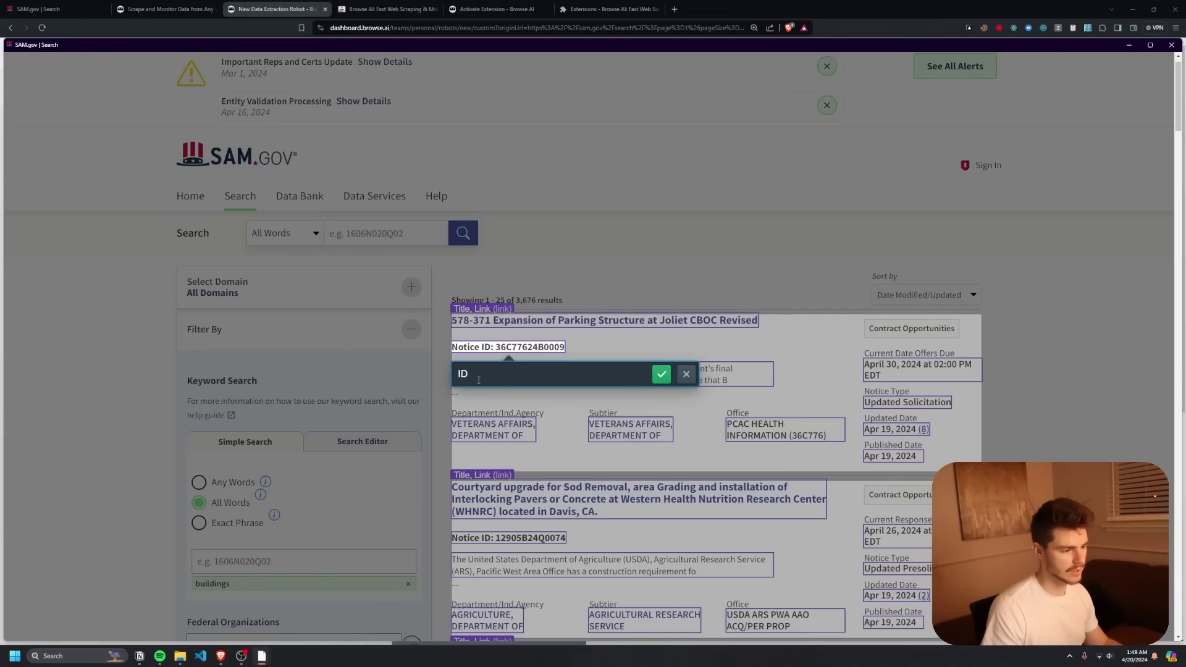
key(Return)
click(521, 380)
text(Description)
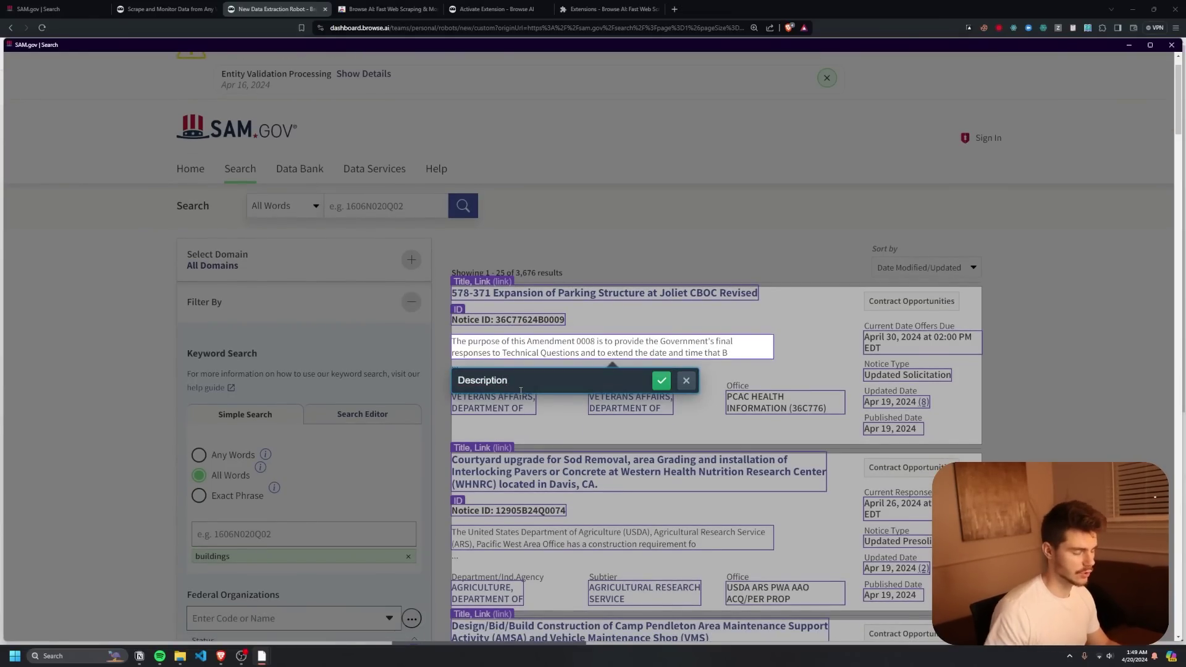
key(Return)
Name the captured department/agency field "Department" and the subtier field "Subtier".
click(492, 402)
text(Department)
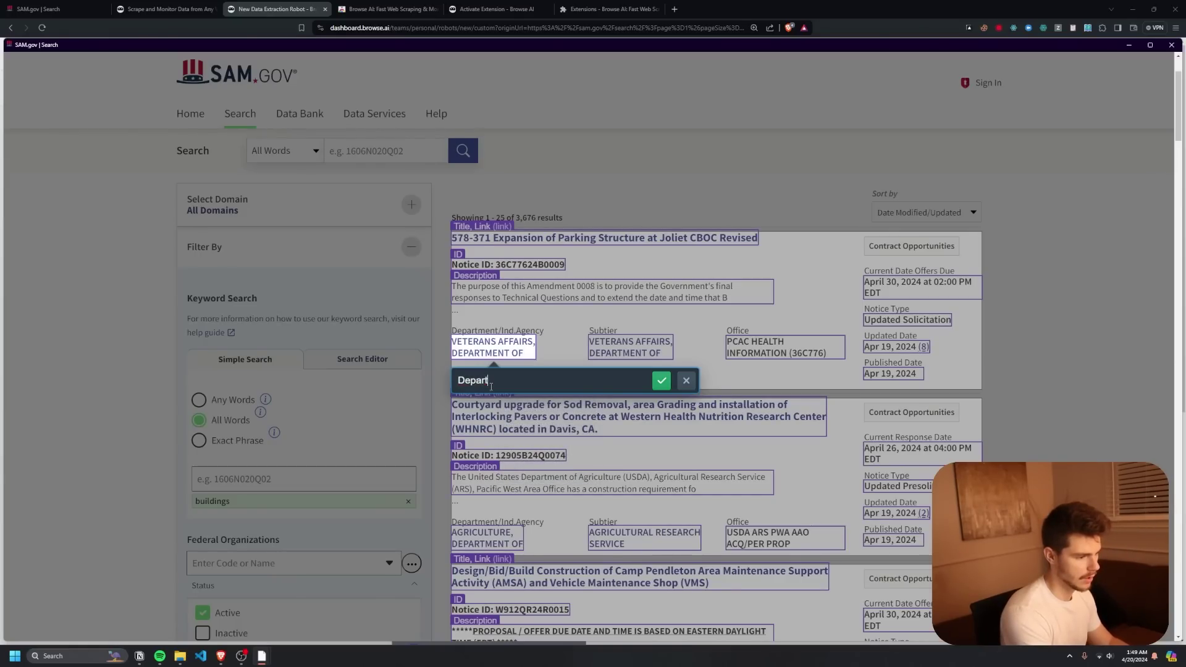
click(662, 381)
click(611, 349)
text(Sub)
key(Return)
Name the captured office field "Office" and the current date offers due field "Offer Due".
click(775, 349)
text(Office)
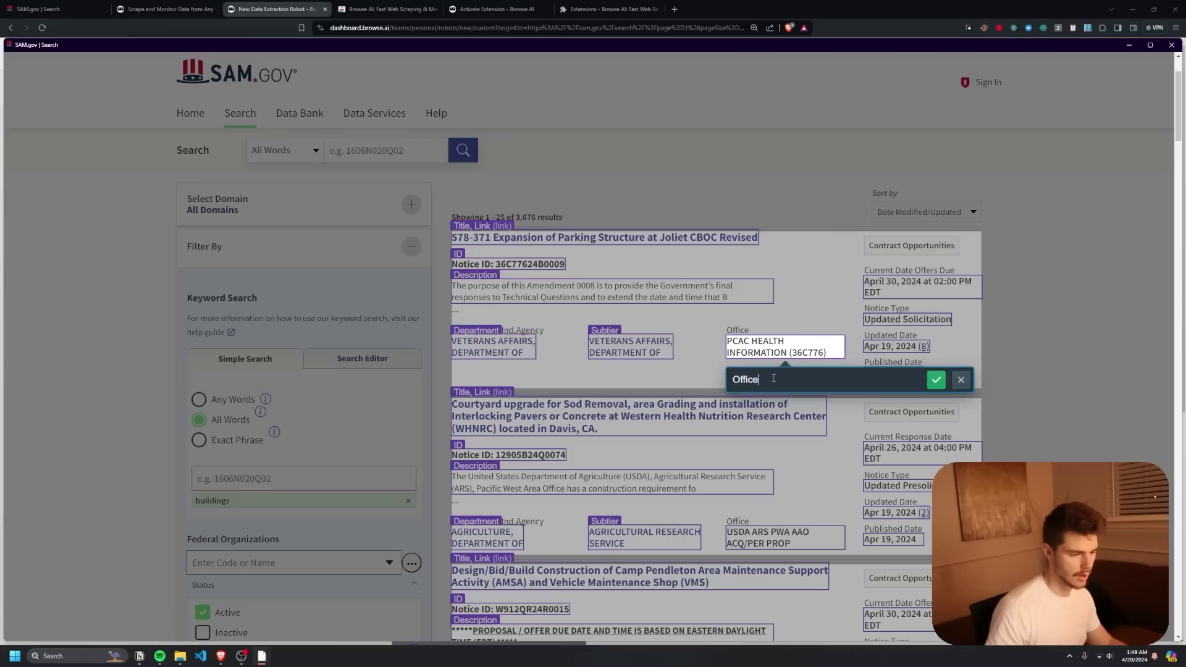
click(936, 379)
click(917, 346)
text(Offer)
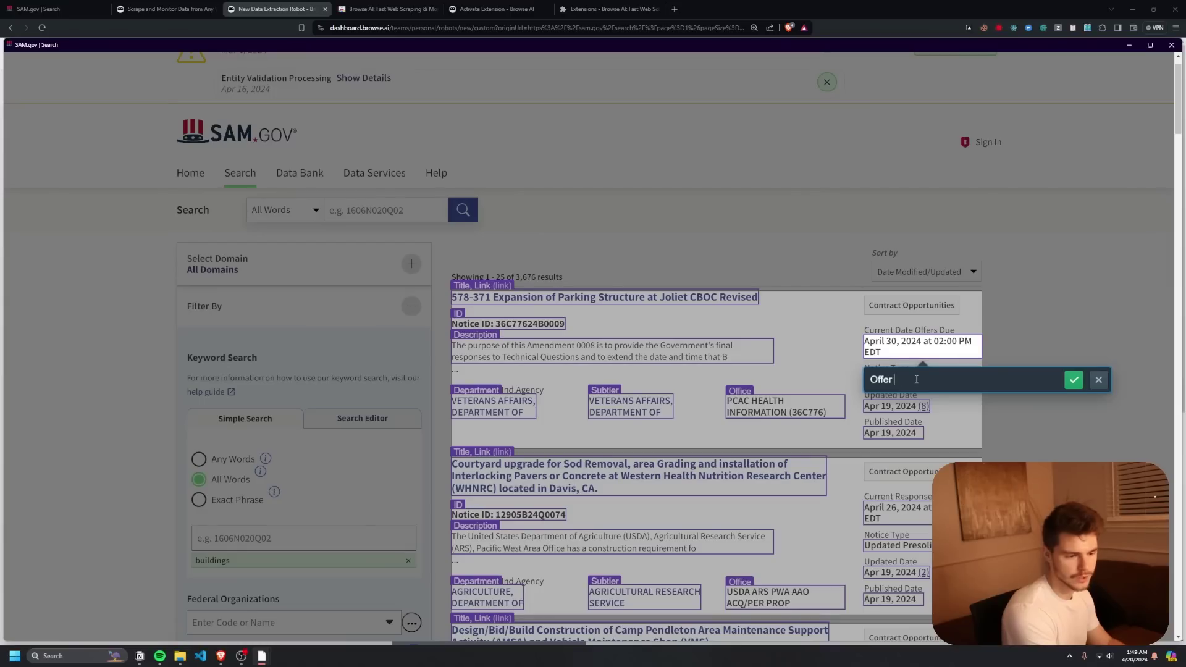
key(Return)
Name the captured notice type field "Type" and the field with the last update date "Updated Date".
click(916, 379)
text(Ty)
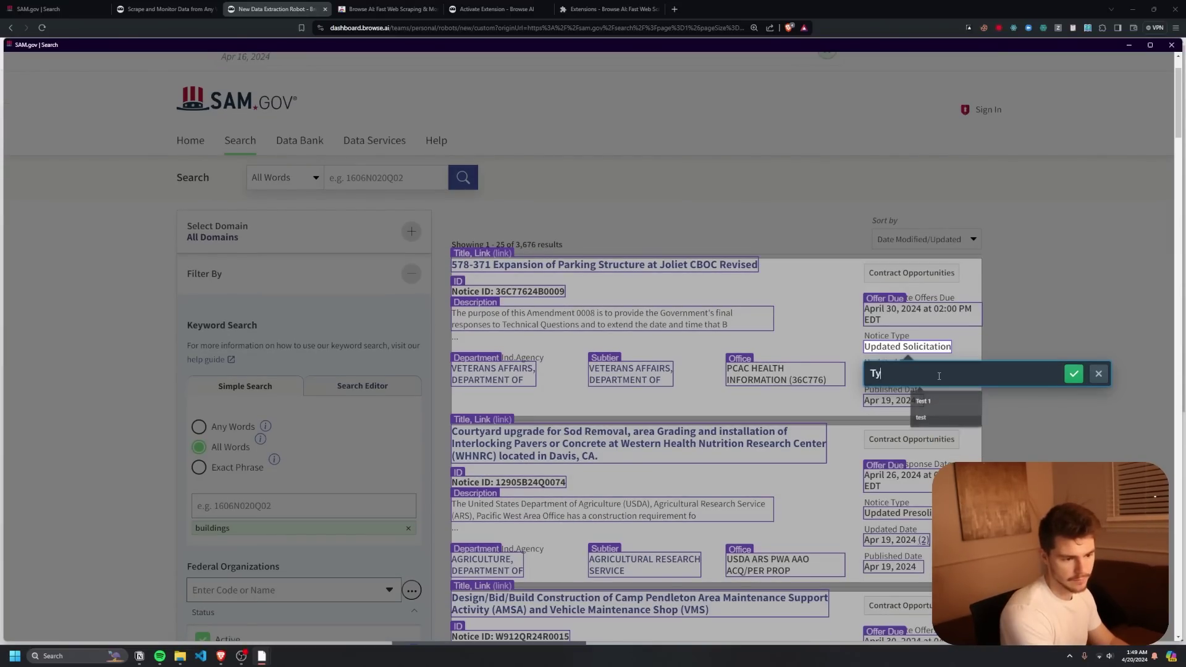
text(pe)
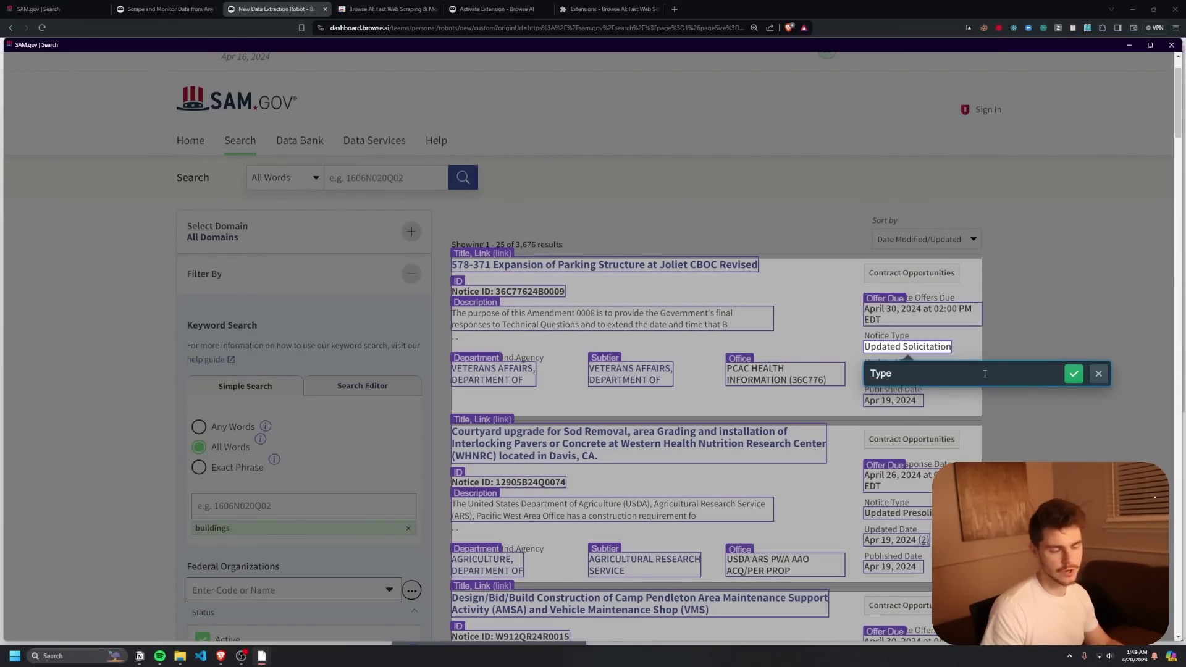
click(1073, 373)
click(896, 347)
text(Updated Date)
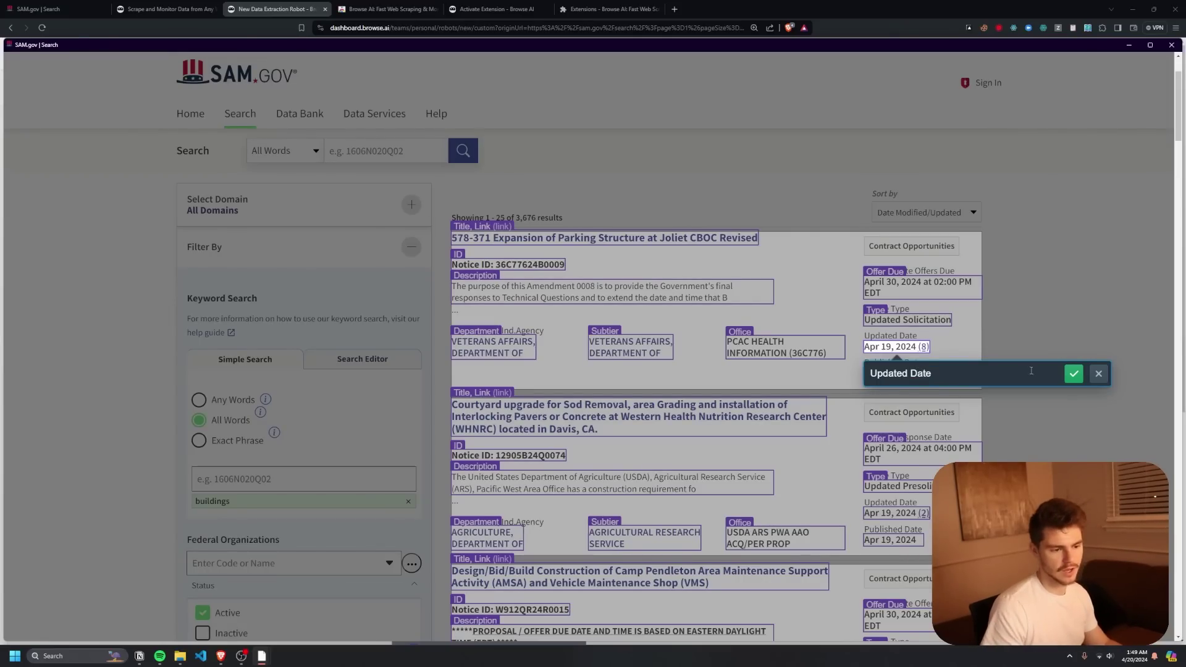
click(1074, 373)
Name the captured publication date field "Published Date" to complete the field naming.
click(893, 347)
text(Publishe)
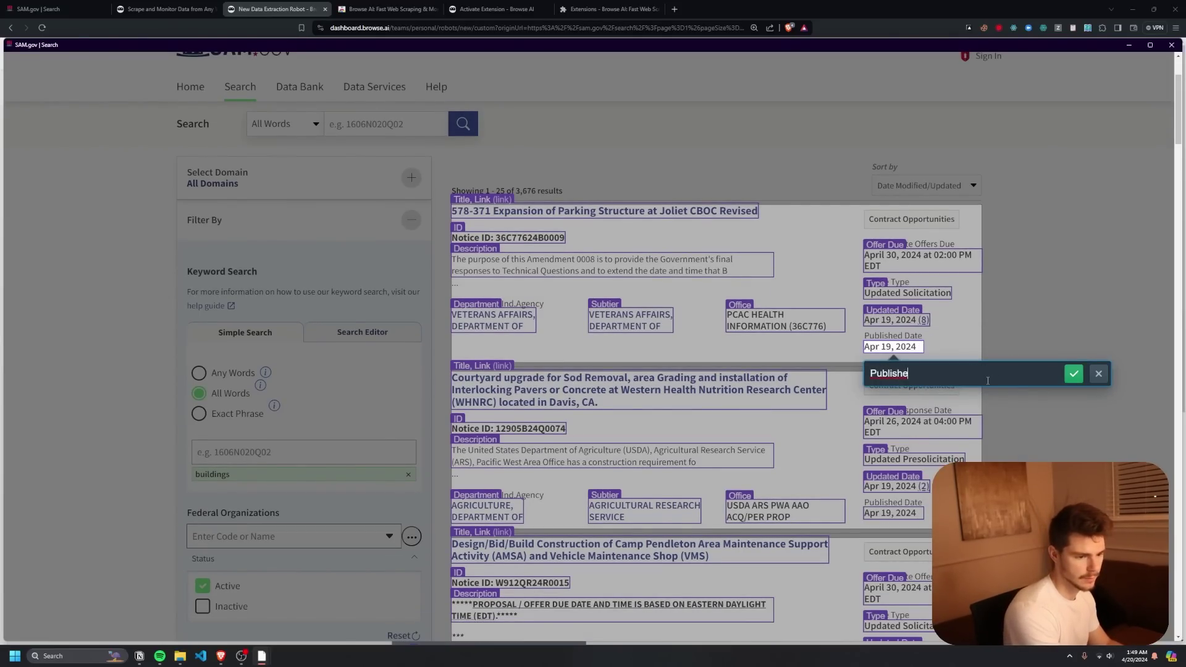
text(d Date)
click(1074, 373)
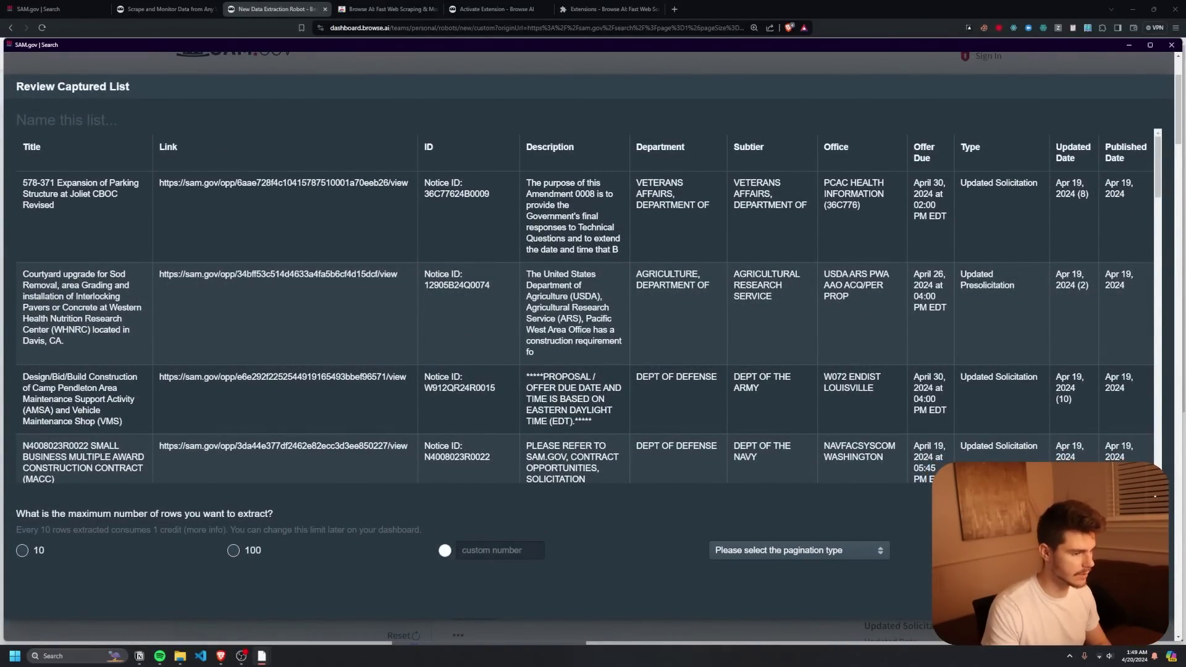
Check the captured rows under every column and name the list "Sam Contracts".
scroll(802, 369, down, 15)
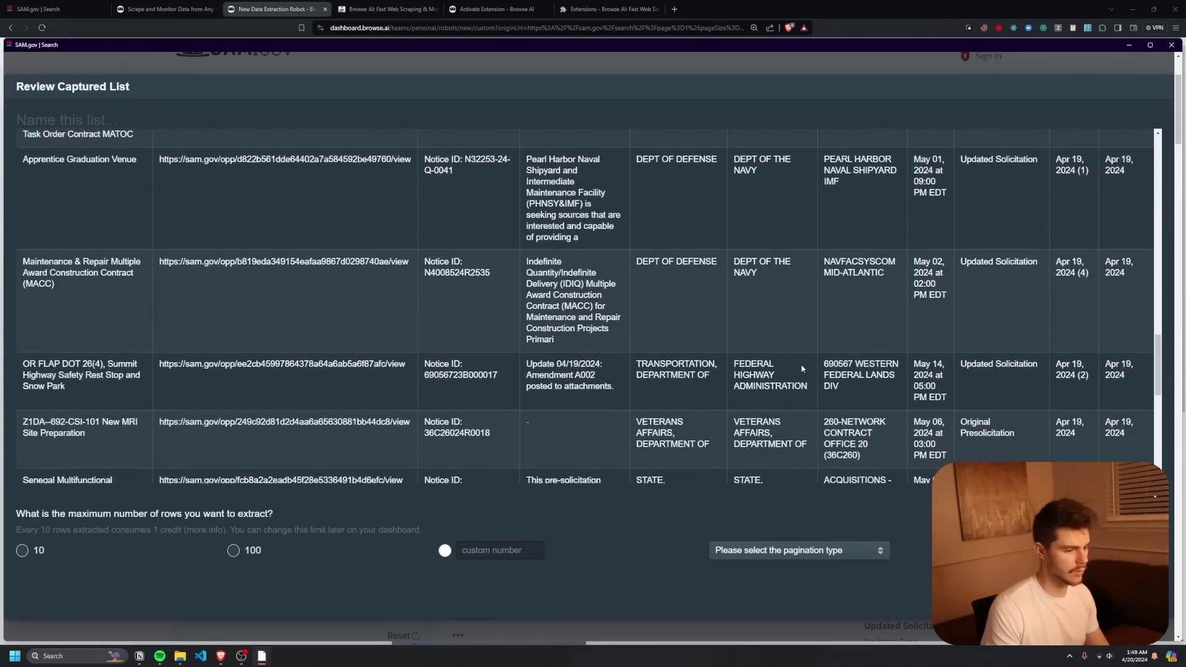
scroll(802, 369, down, 10)
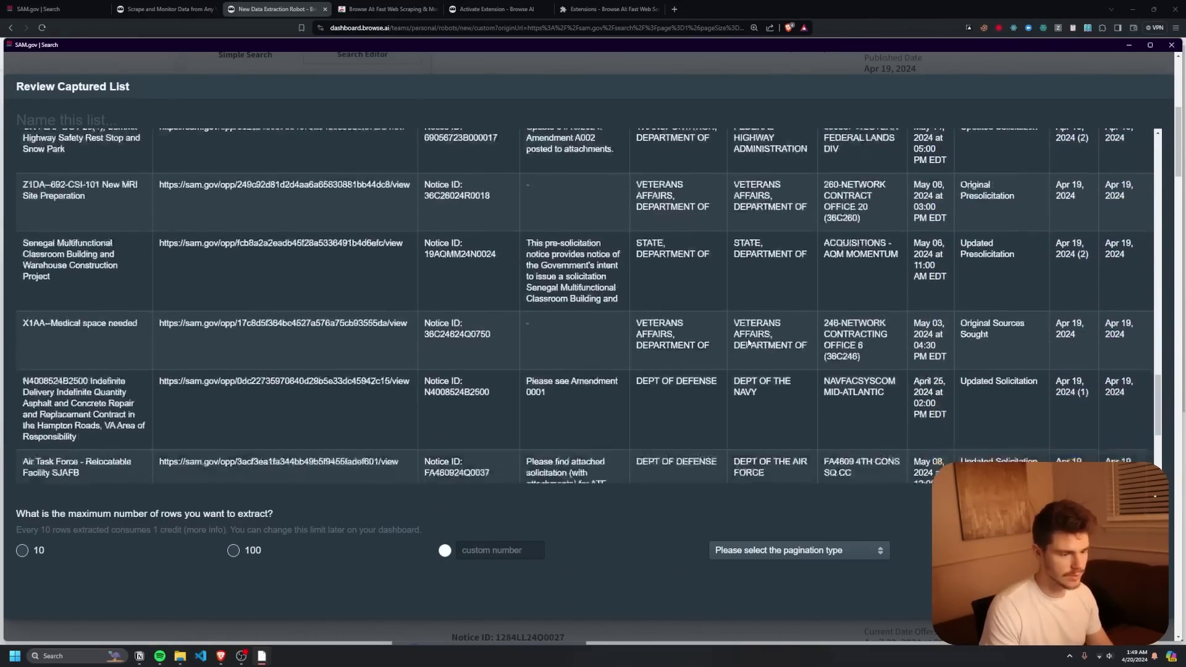
scroll(749, 343, down, 5)
scroll(591, 283, up, 4)
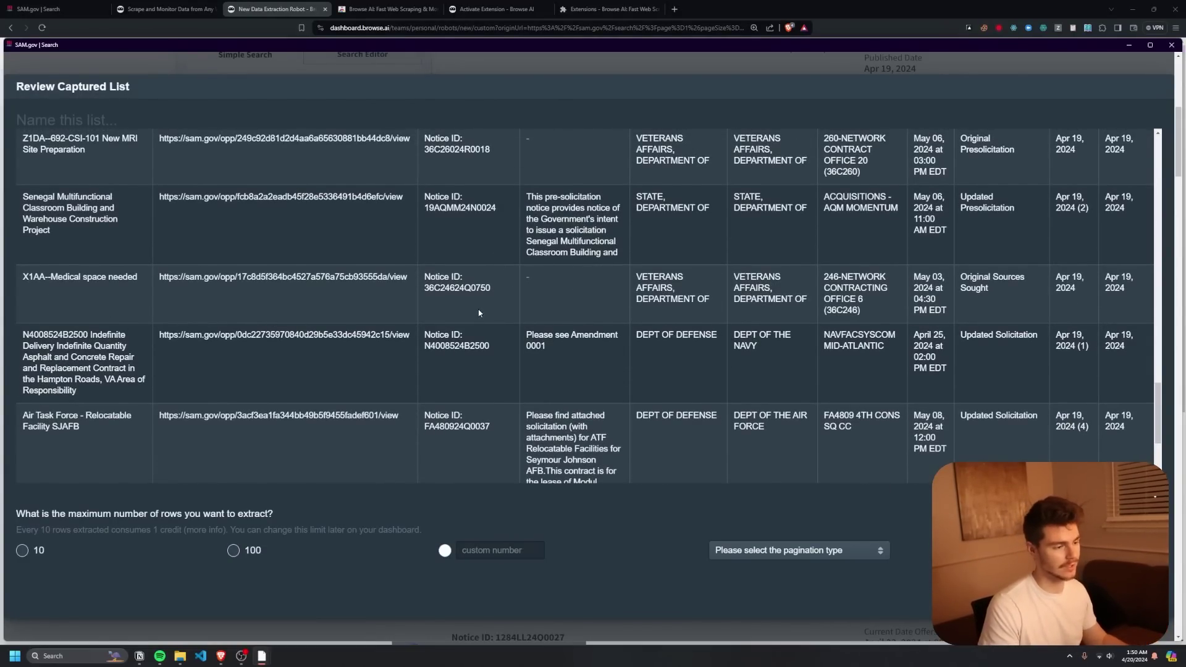
scroll(528, 265, up, 15)
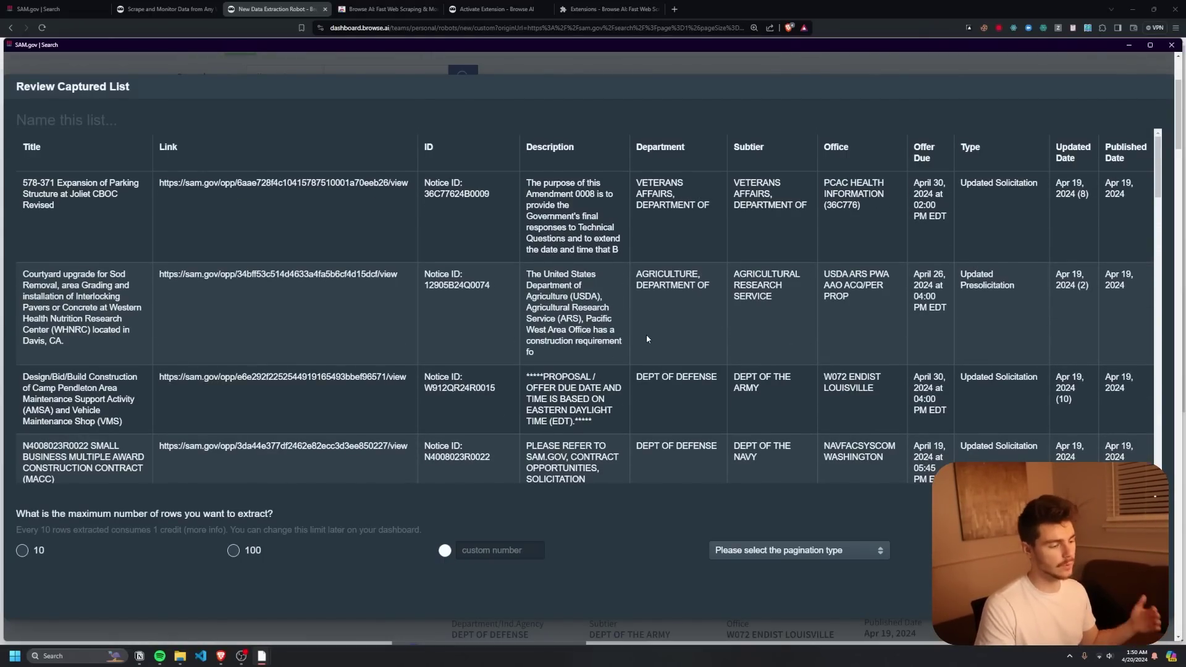
click(186, 121)
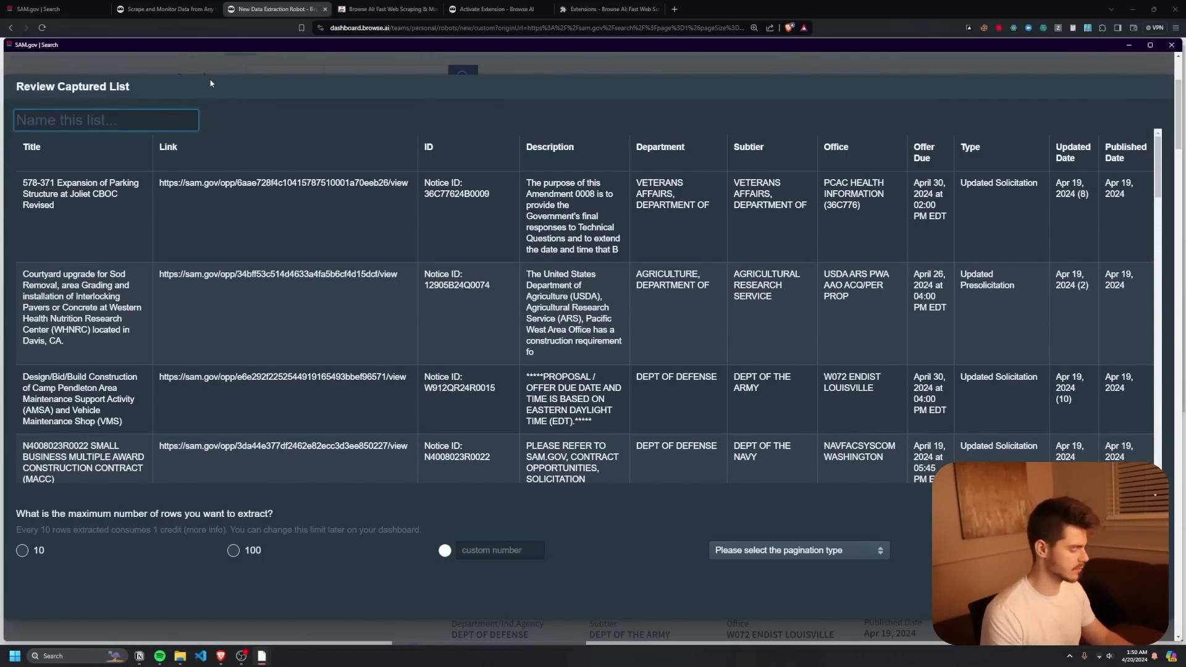
text(Sam Contra)
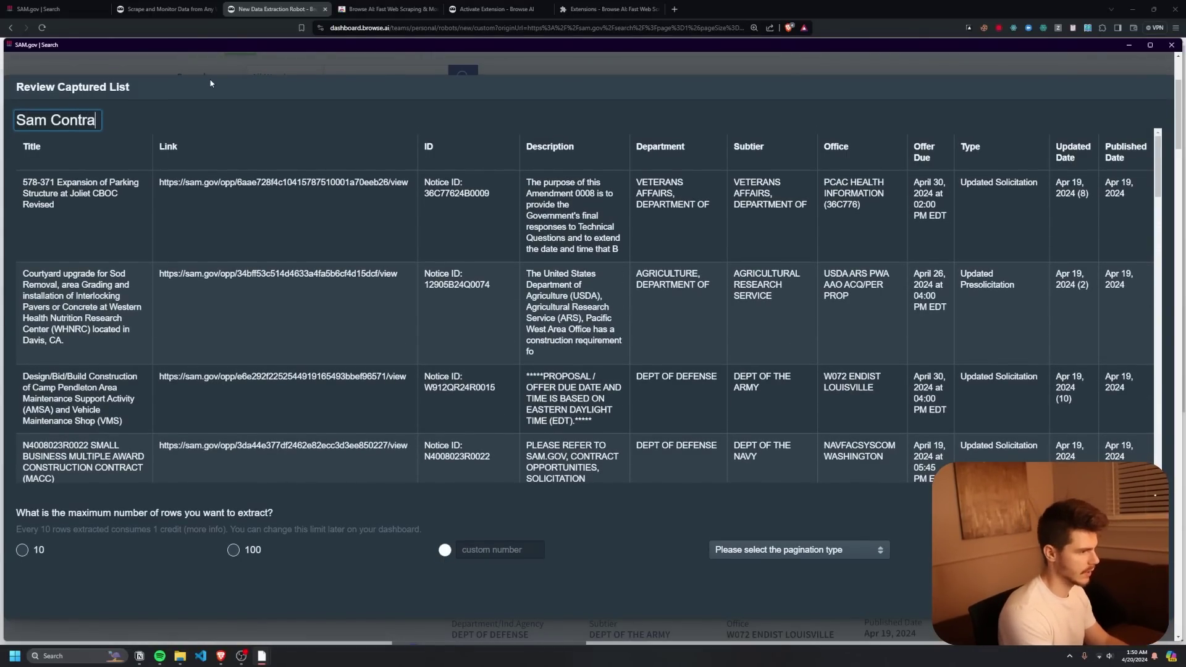
text(cts)
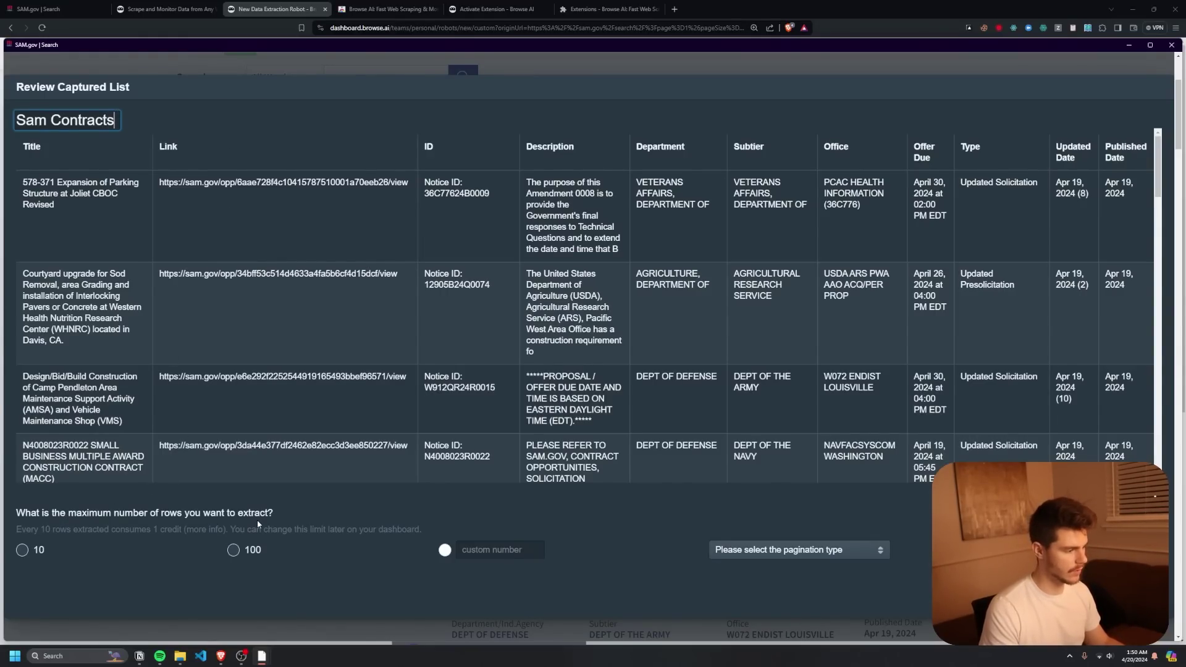
Set a custom maximum of 25 rows and choose "Click on next to navigate to the next page" as the pagination type.
click(446, 550)
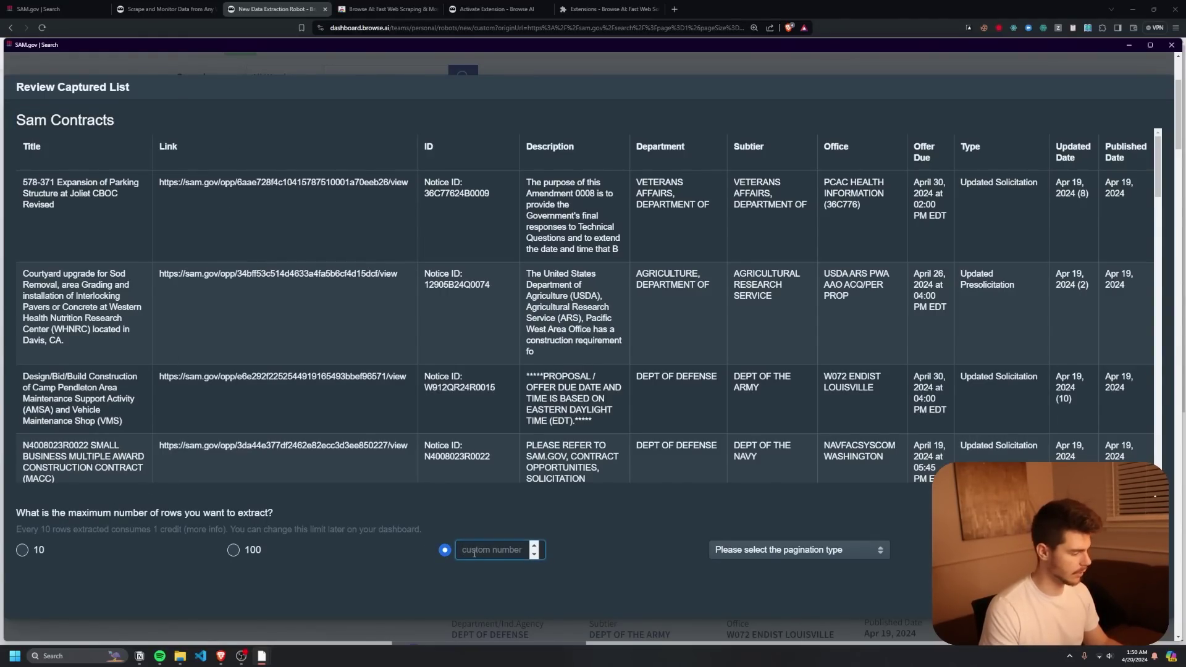
text(25)
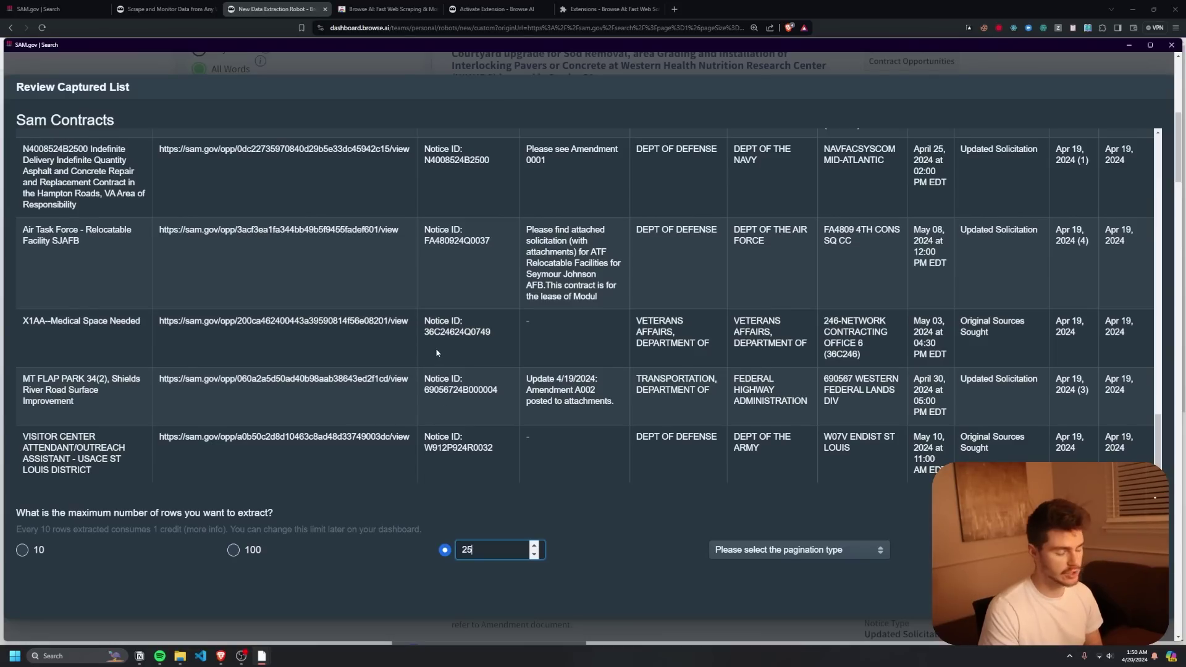
click(753, 553)
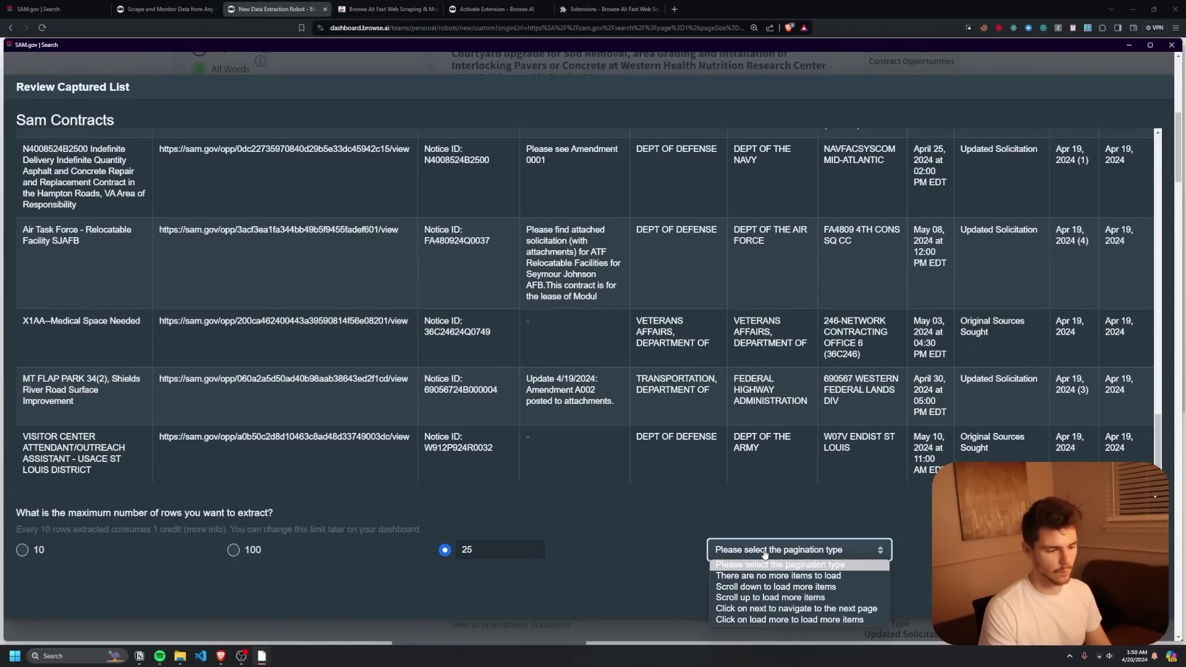
click(765, 609)
Select the next-page arrow below the SAM.gov results as the robot's pagination button.
scroll(774, 453, down, 15)
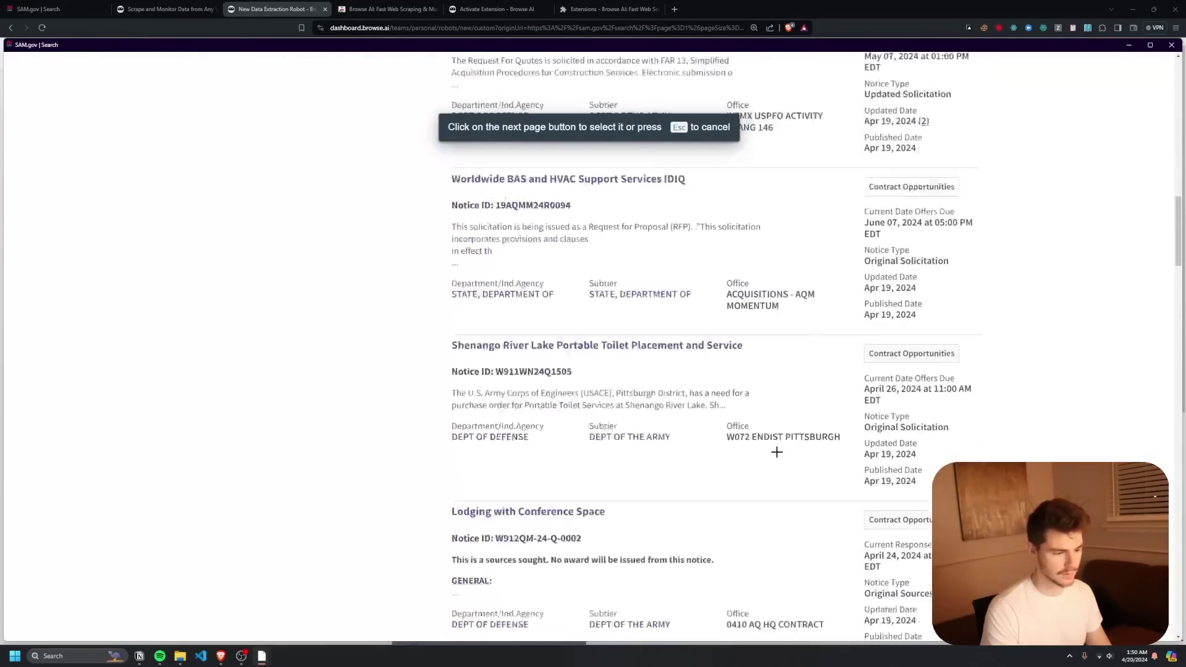
scroll(775, 453, down, 20)
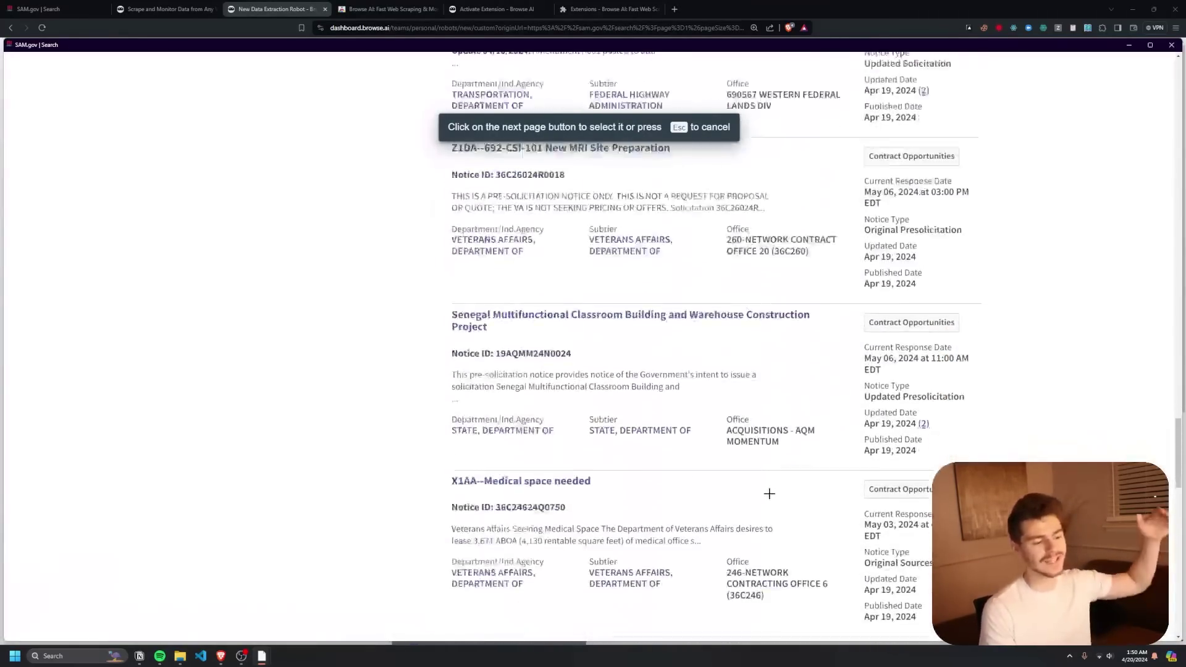
scroll(791, 507, down, 15)
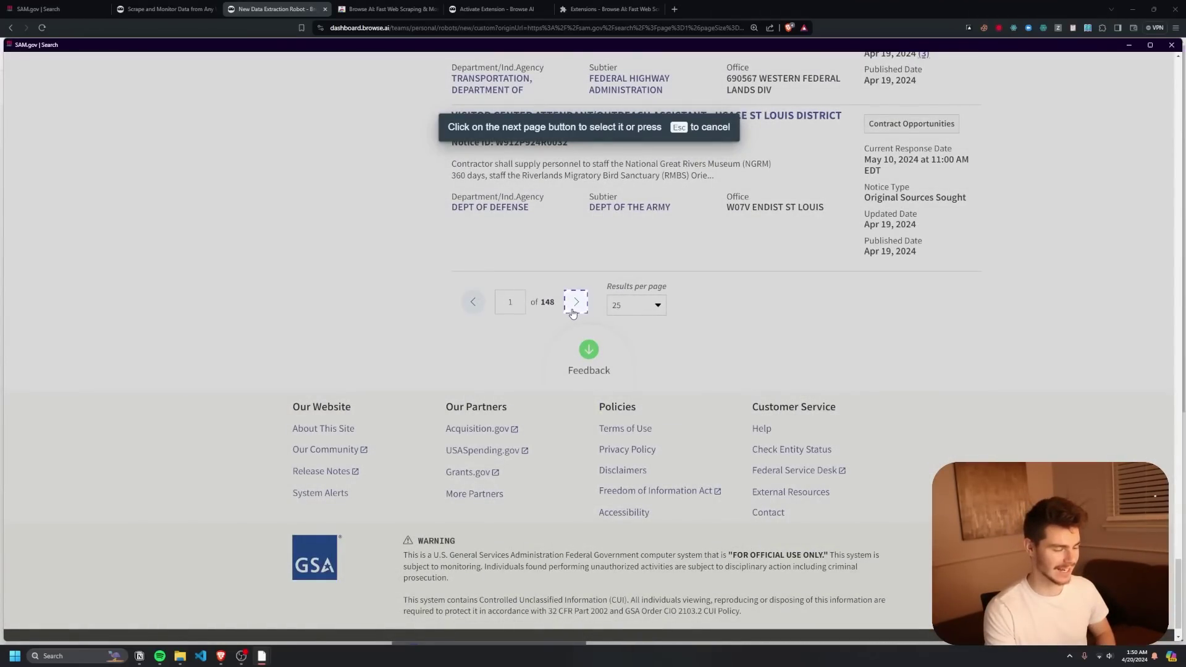
click(573, 312)
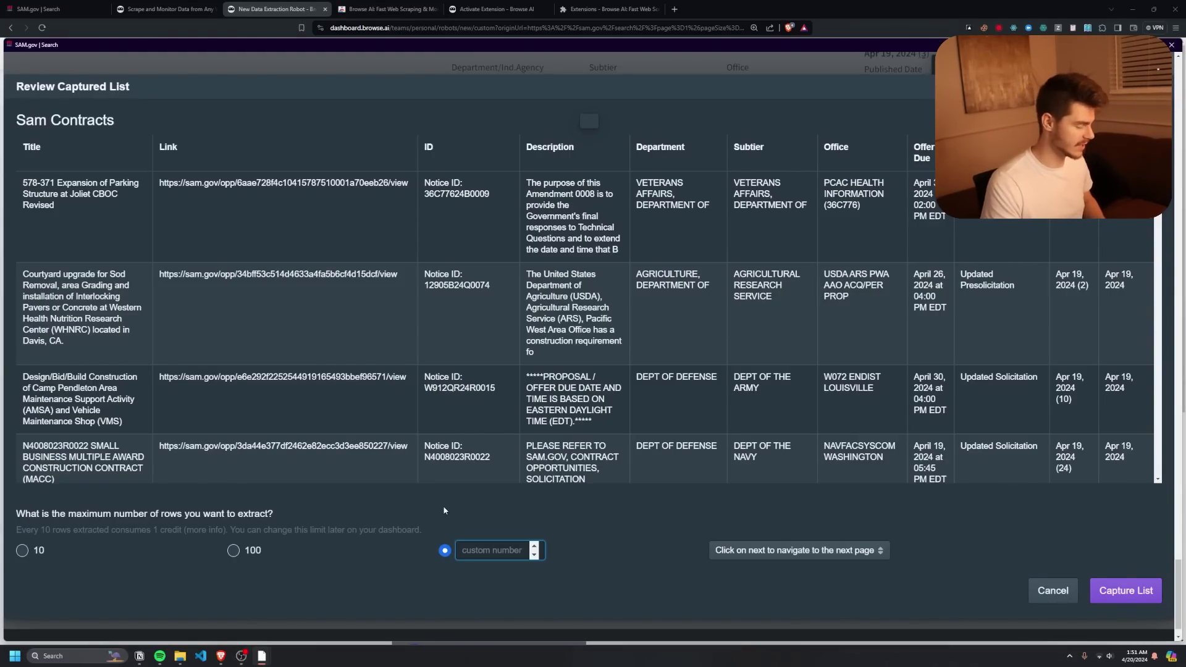
Capture the list with a custom limit of 40 rows and save the robot as "Extract data from SAM.gov | Search".
text(40)
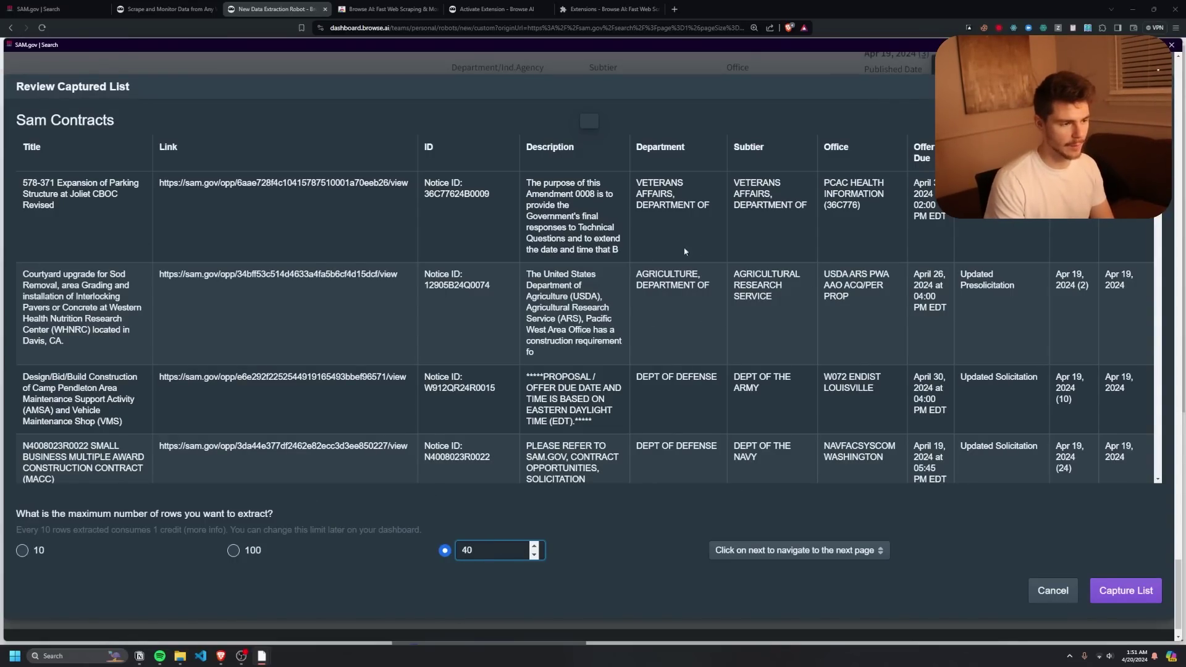
click(1135, 593)
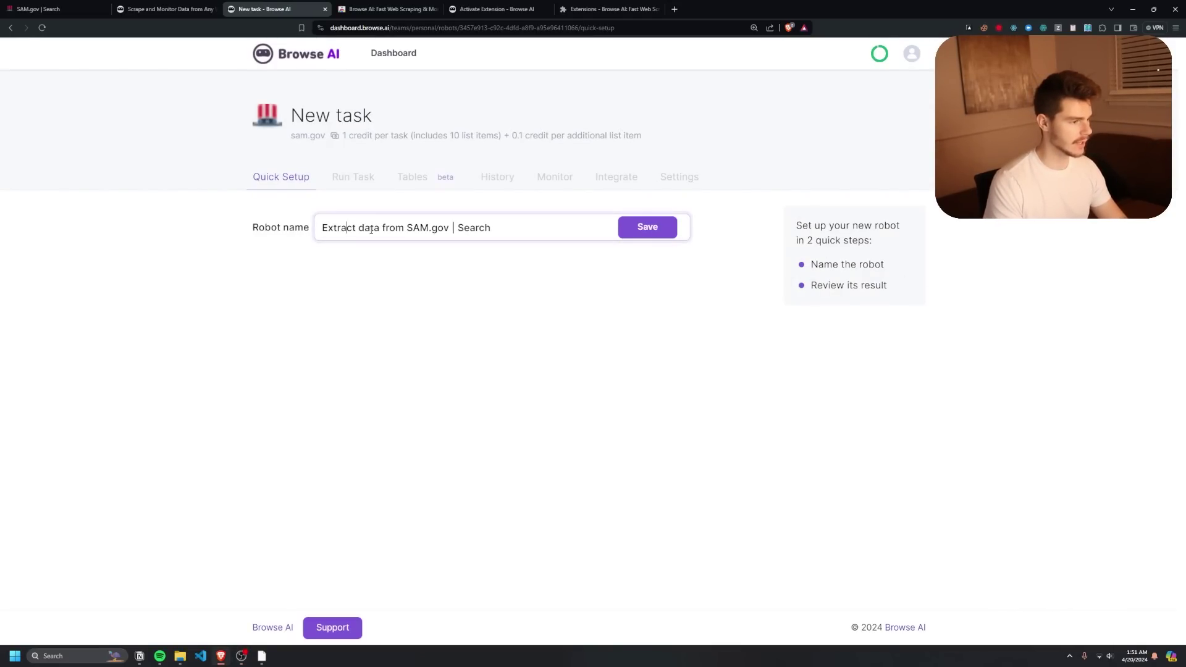
click(647, 227)
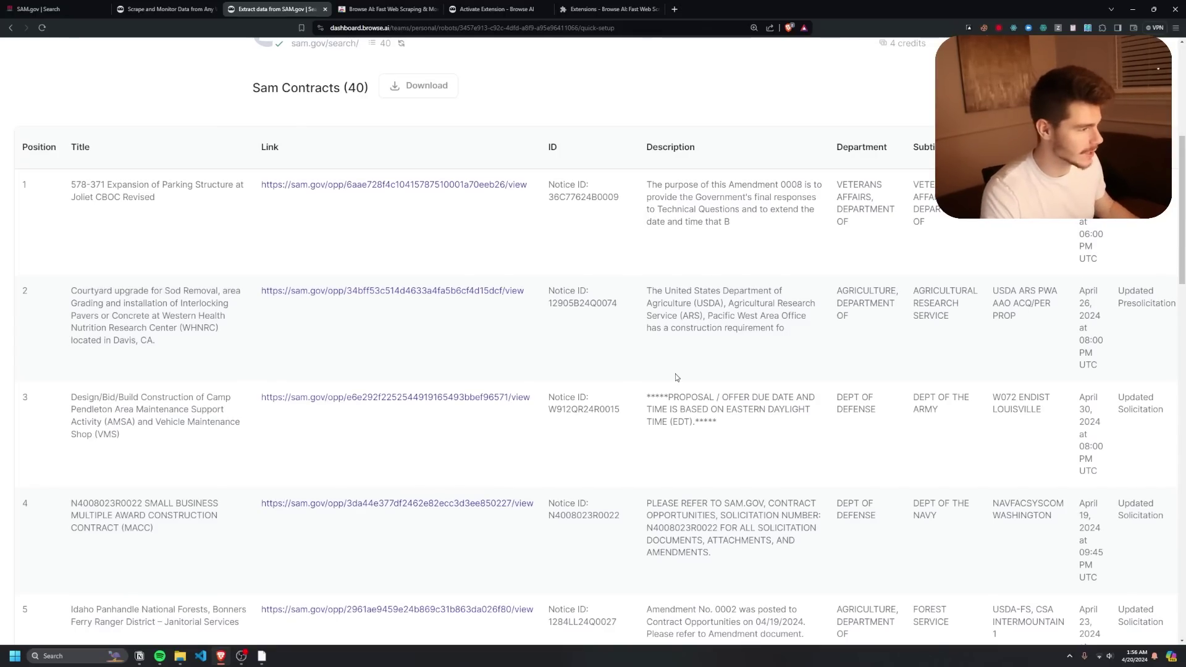
Review the first ten extracted Sam Contracts rows across all columns, including empty descriptions and the date fields.
scroll(424, 253, up, 4)
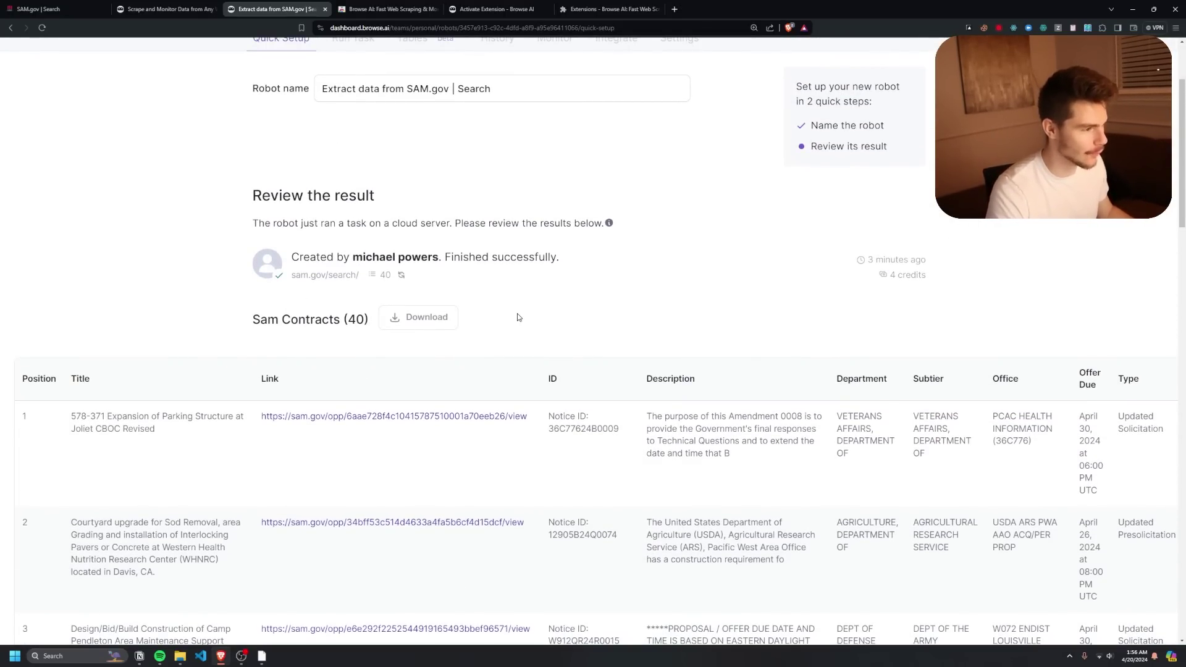
scroll(518, 317, down, 15)
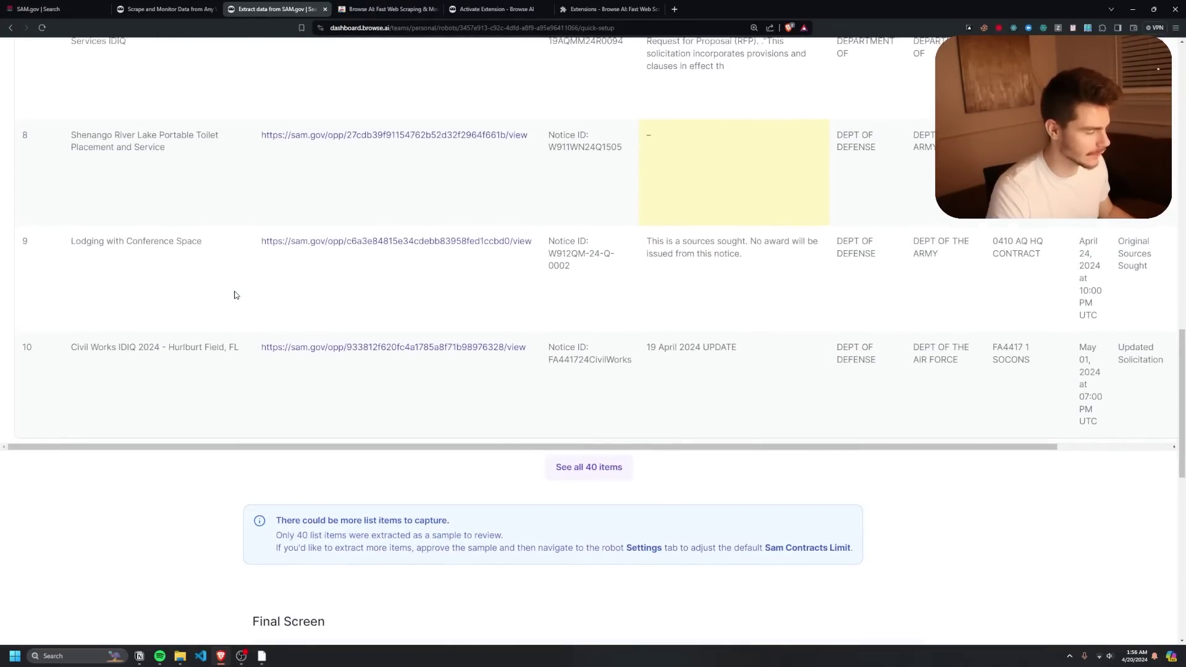
scroll(234, 295, down, 1)
drag(193, 405, 309, 405)
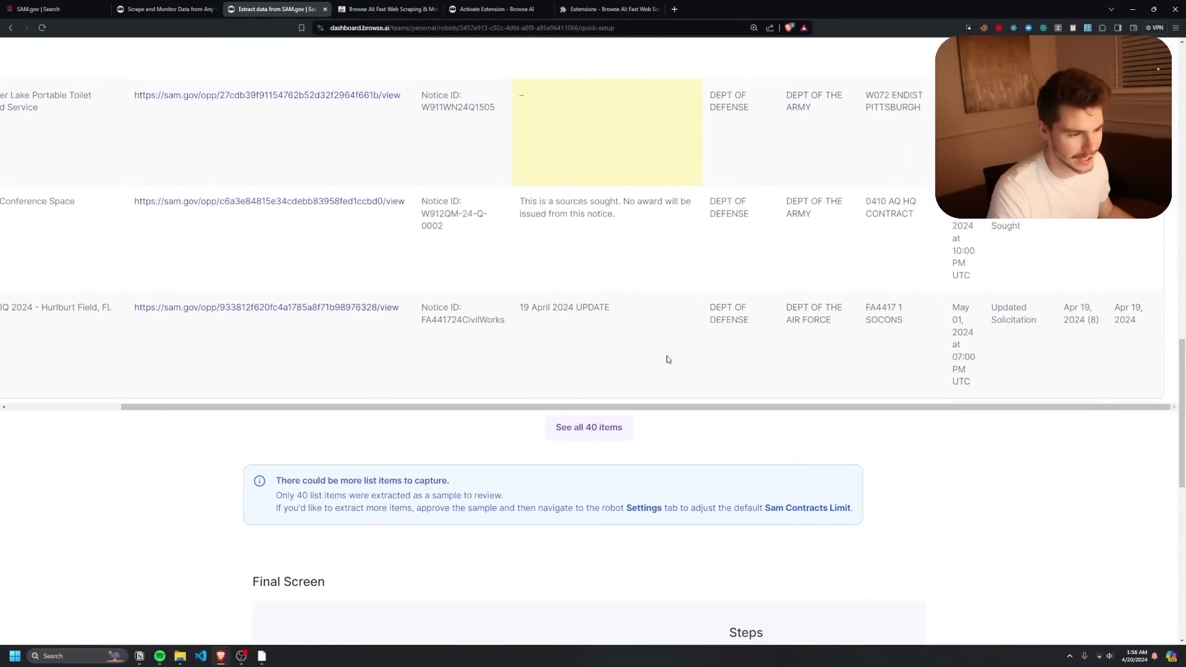
scroll(668, 358, left, 3)
scroll(667, 357, up, 11)
scroll(139, 331, down, 5)
scroll(139, 331, down, 9)
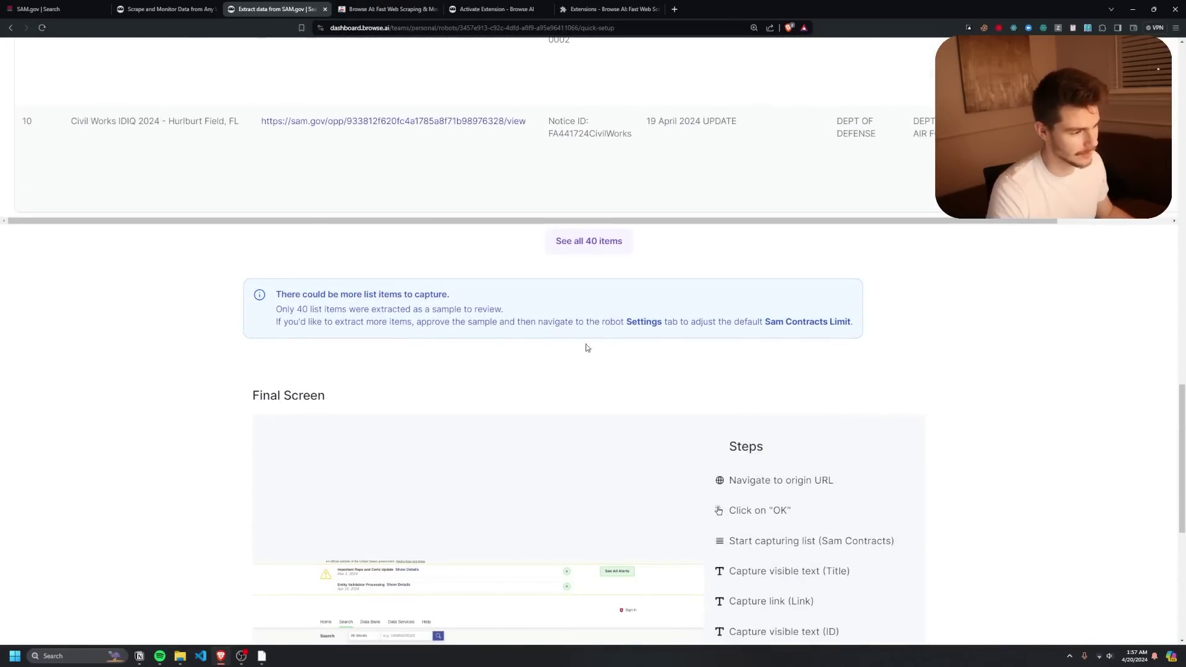
Show all 40 extracted items and examine the rows from the second results page across their columns.
click(576, 242)
scroll(265, 383, down, 15)
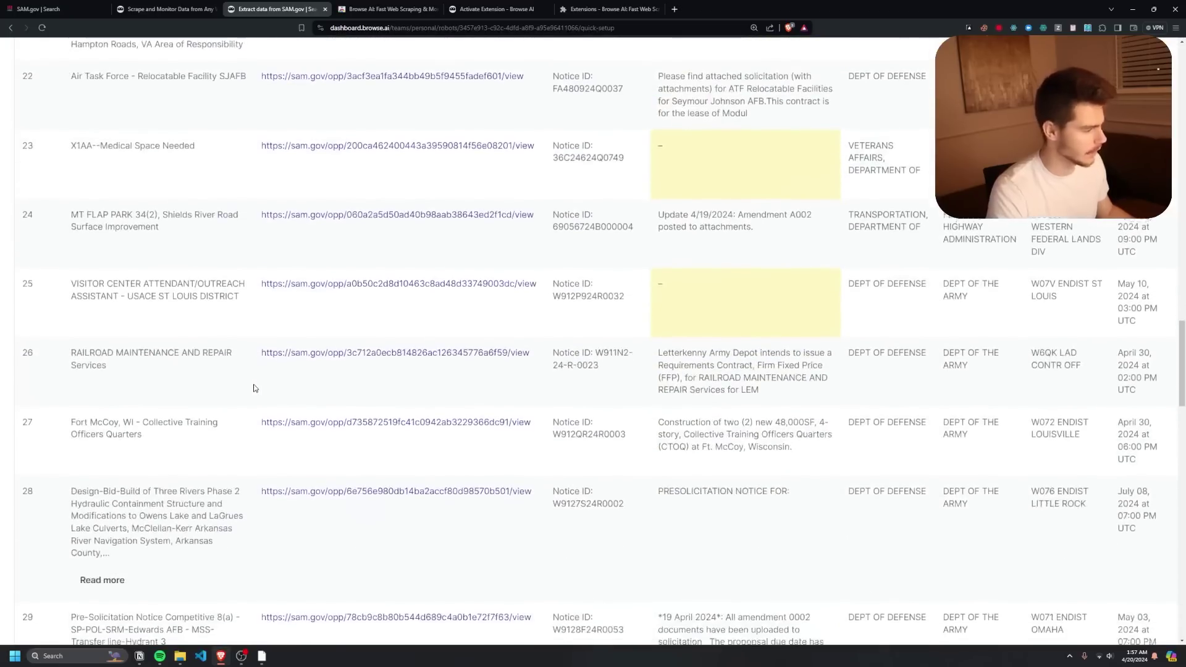
scroll(258, 387, down, 2)
scroll(275, 377, down, 2)
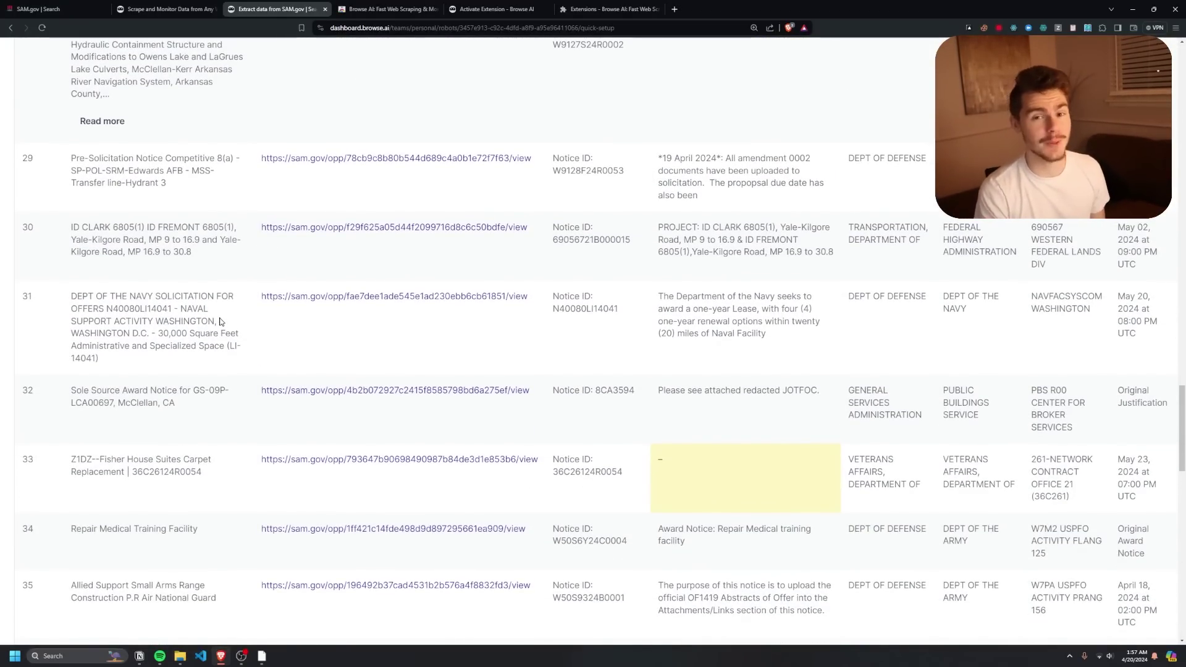
scroll(278, 350, down, 4)
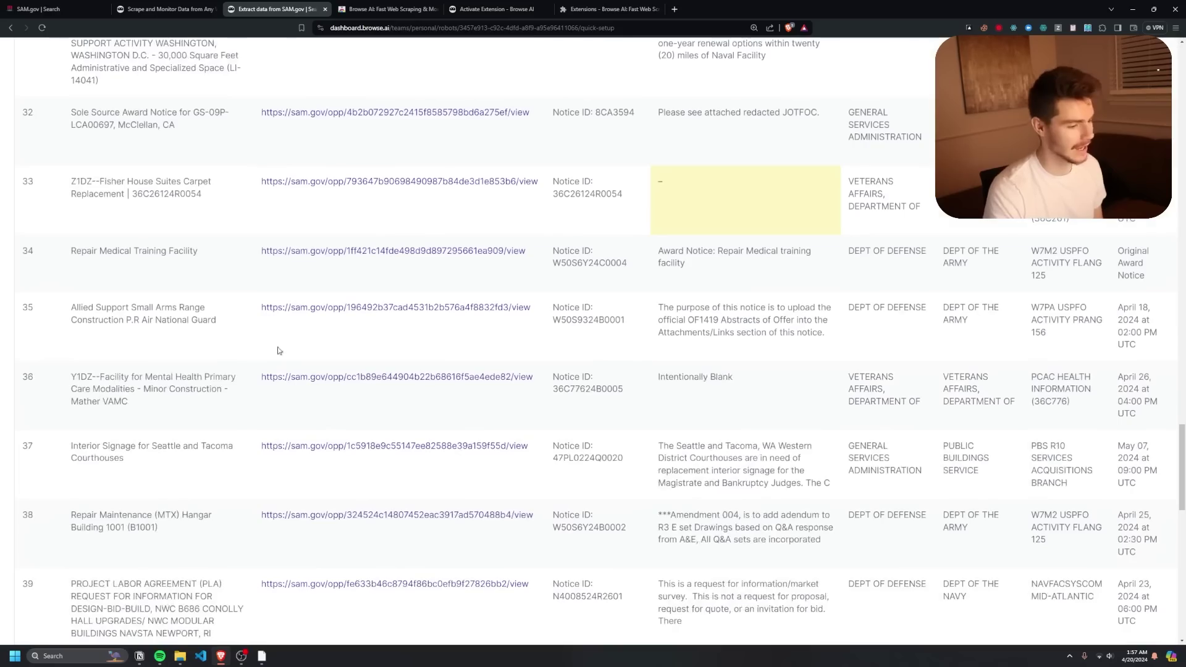
scroll(278, 350, down, 4)
scroll(311, 463, right, 10)
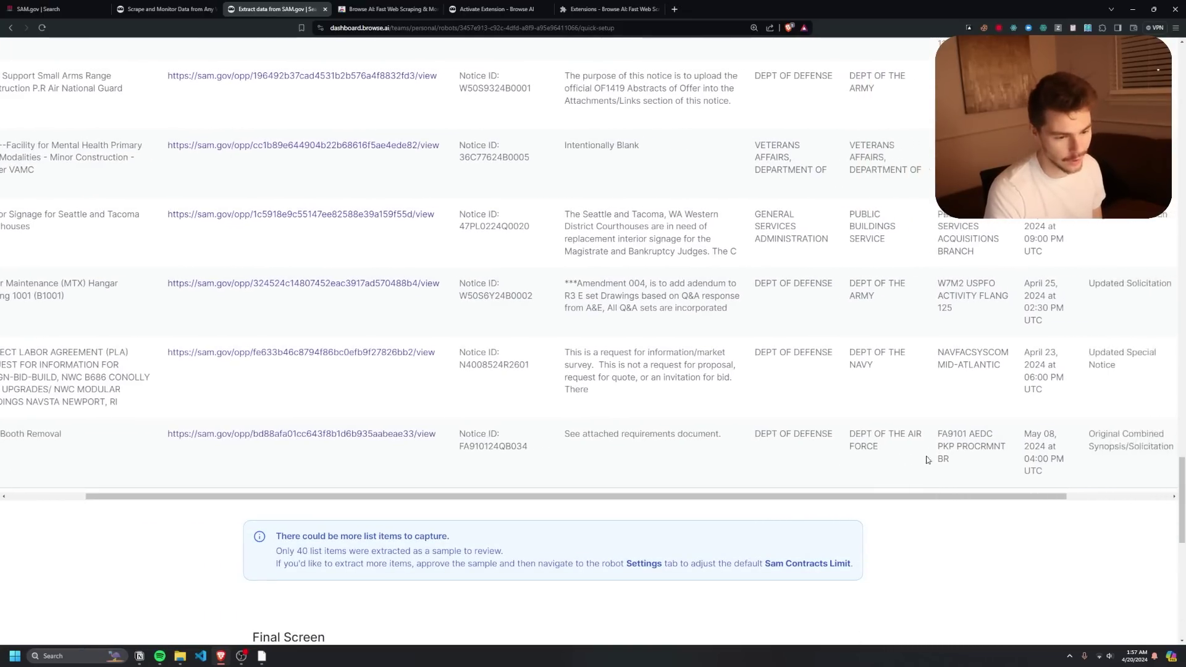
scroll(821, 431, up, 3)
scroll(821, 431, down, 4)
Examine the final screen, the robot's recorded steps and the options for approving or re-training it.
scroll(821, 431, down, 4)
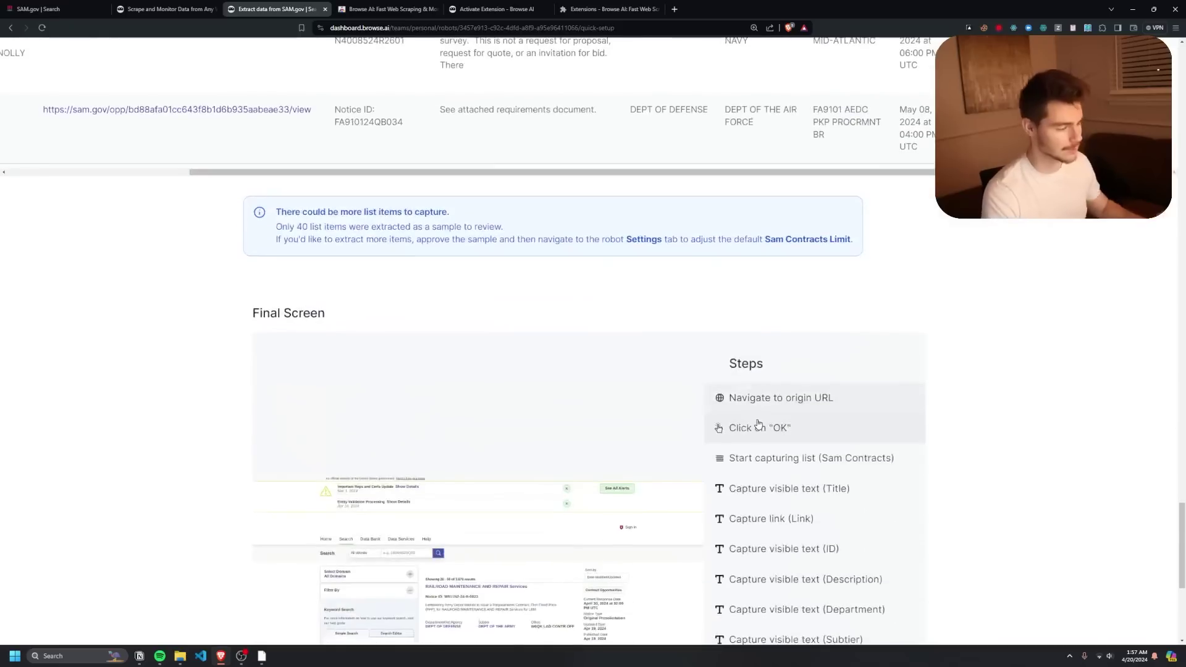
scroll(789, 397, down, 2)
scroll(825, 305, down, 3)
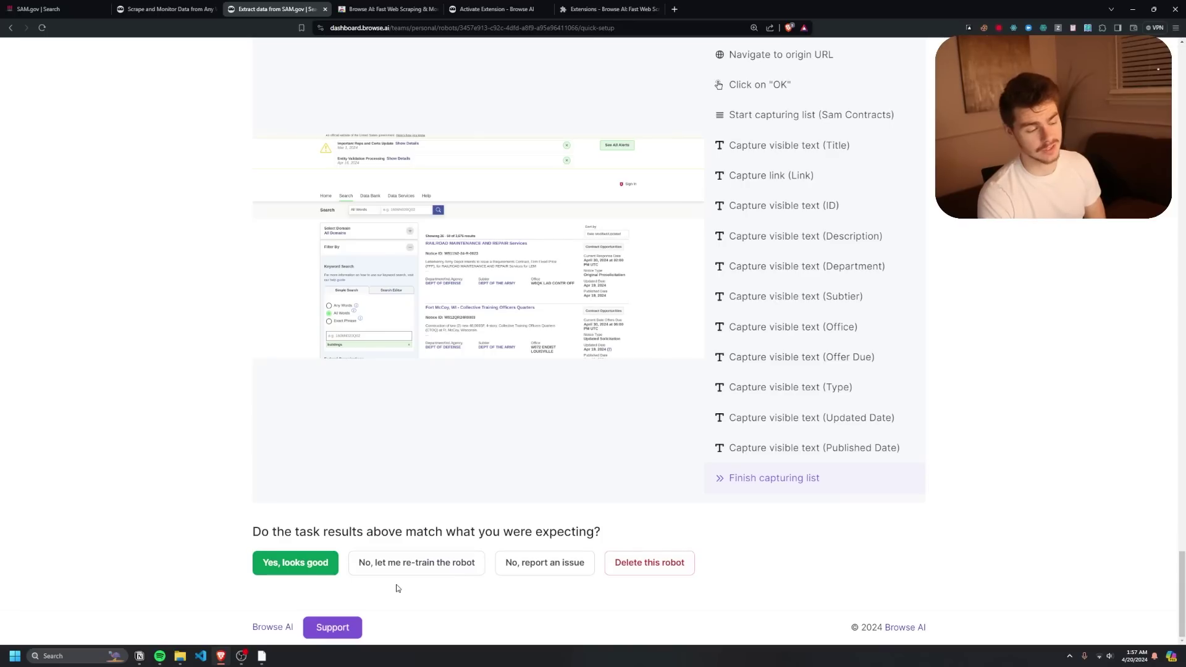
Approve the robot's extraction results, and look over its results table and the available integrations.
click(293, 567)
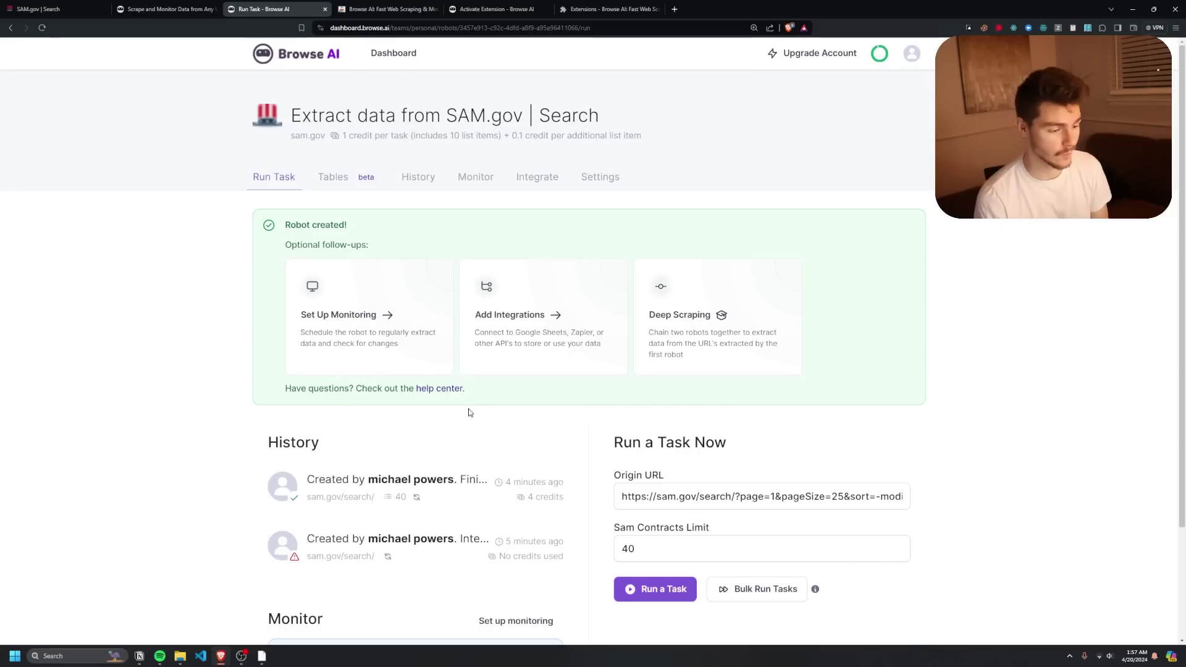
click(341, 183)
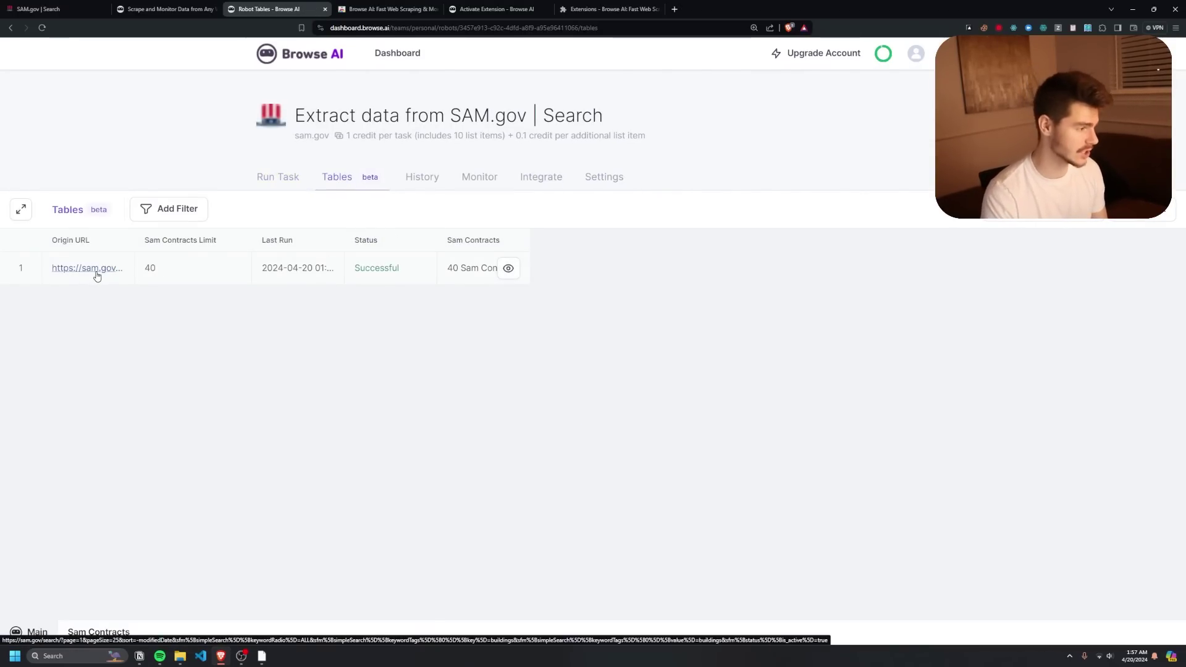
click(541, 176)
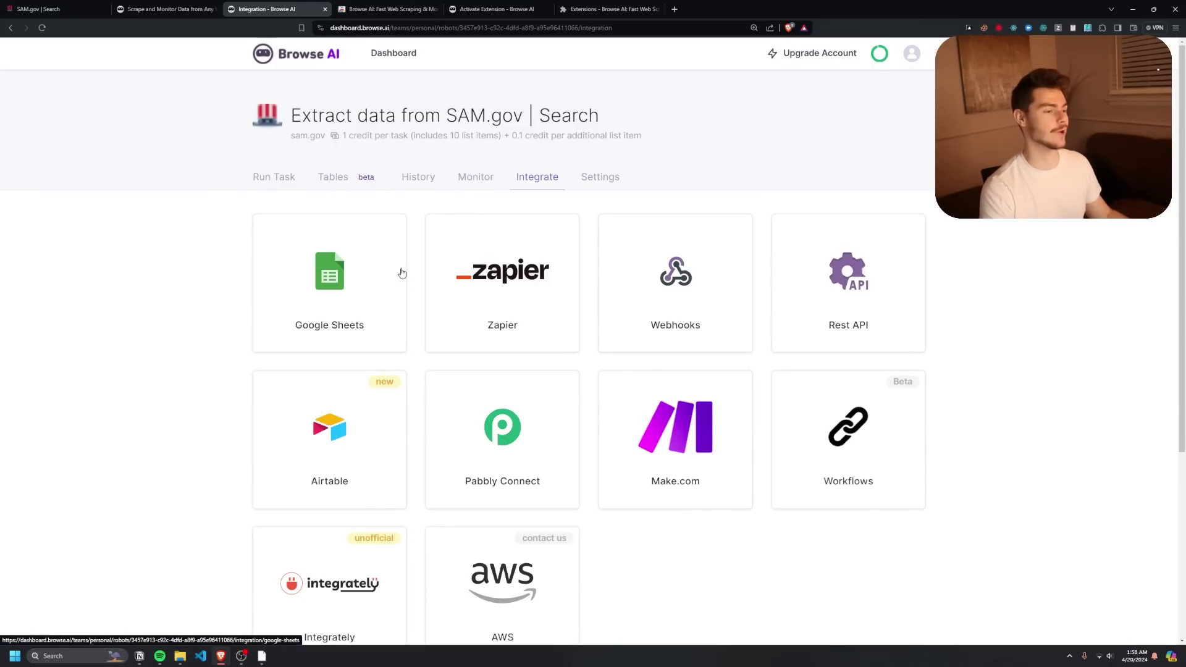
scroll(874, 401, down, 2)
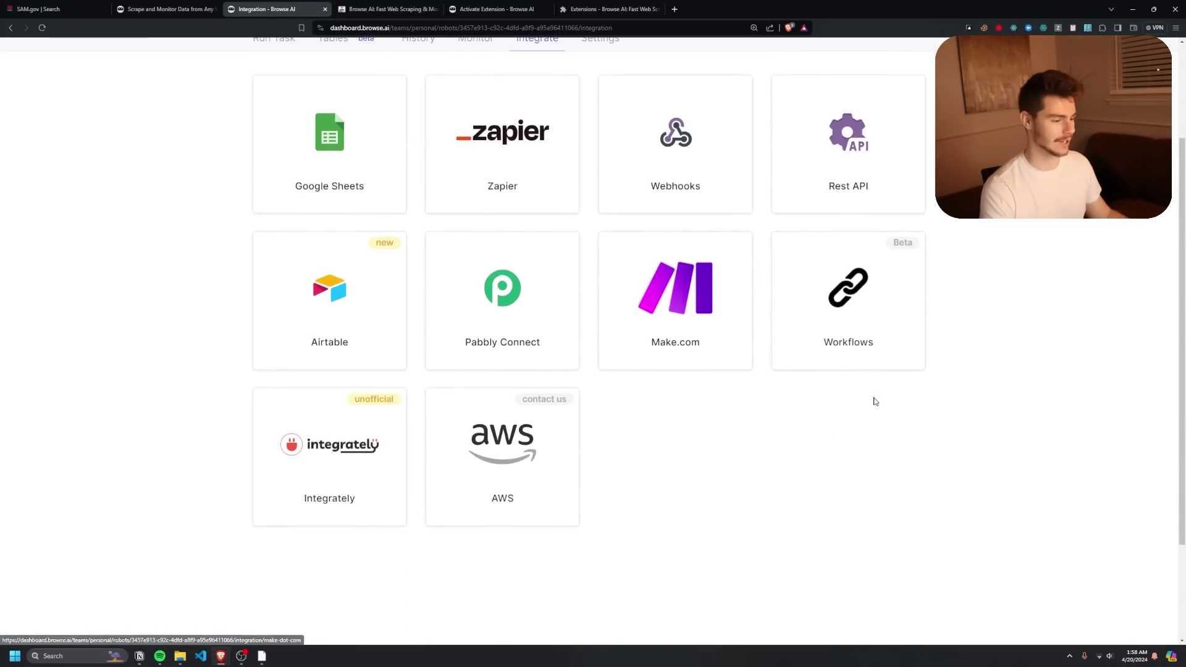
scroll(716, 396, up, 2)
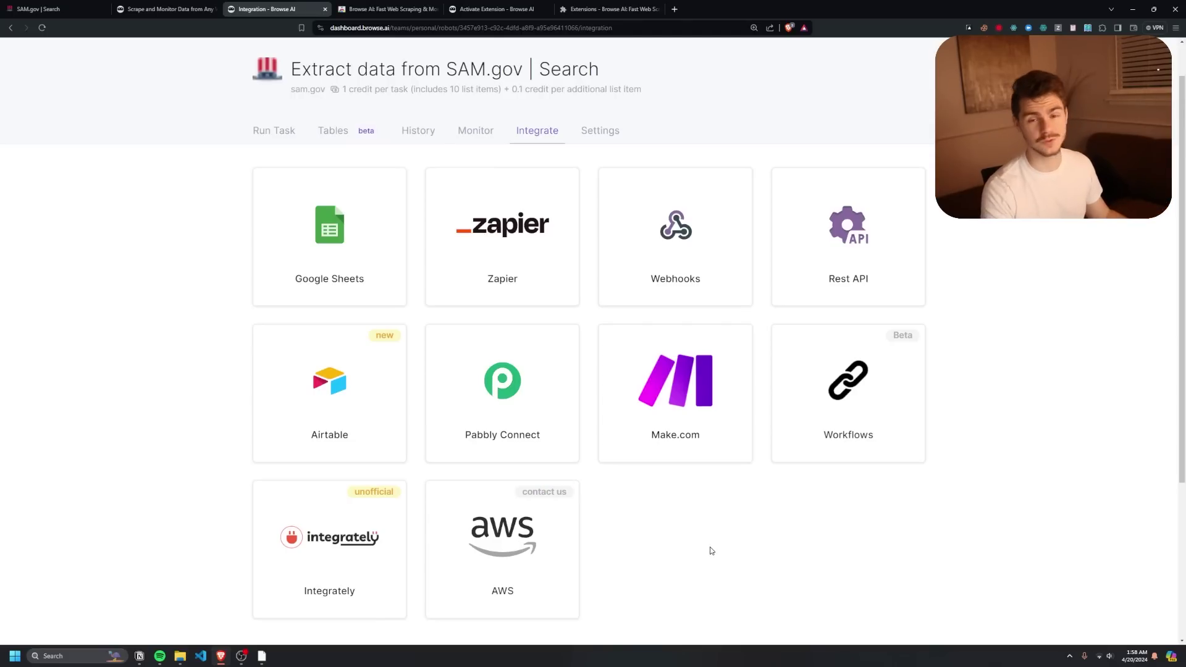
scroll(705, 567, up, 1)
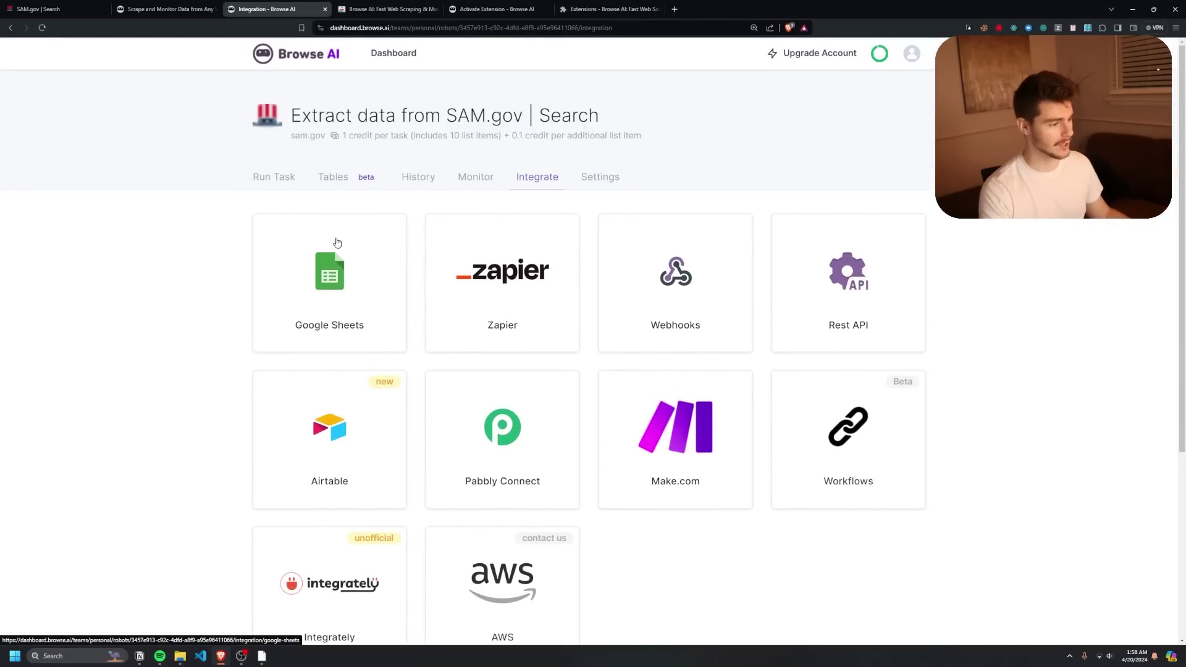
Enable syncing to Google Sheets for the robot and authorize a Google account for it.
click(329, 278)
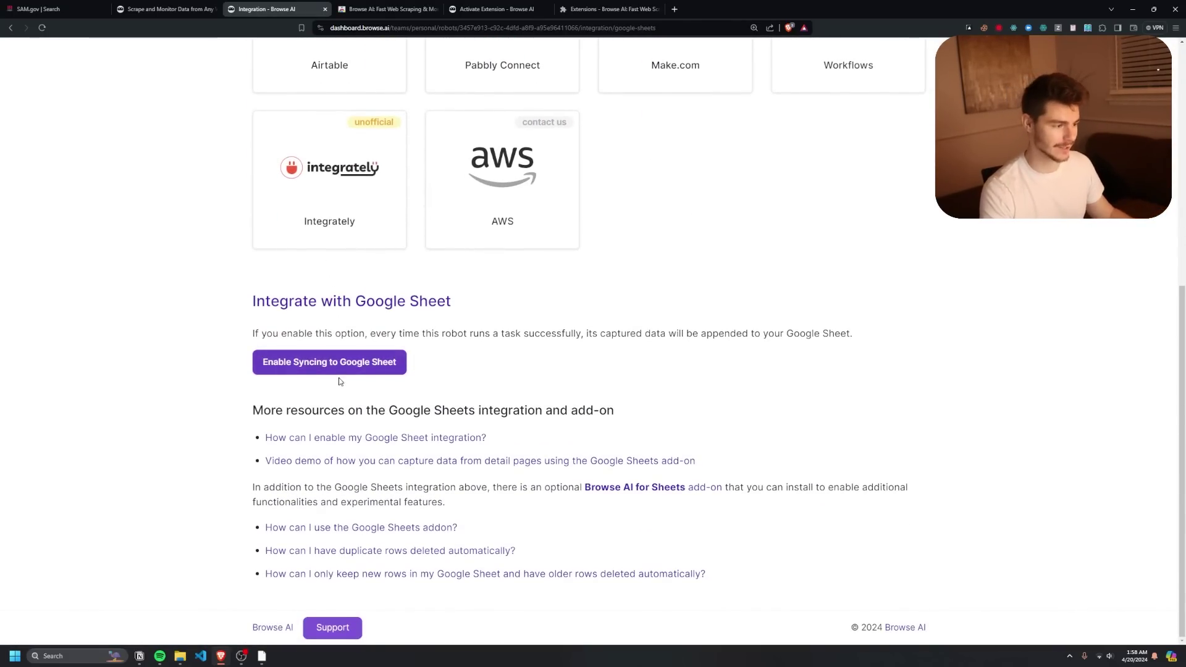
click(312, 363)
click(325, 387)
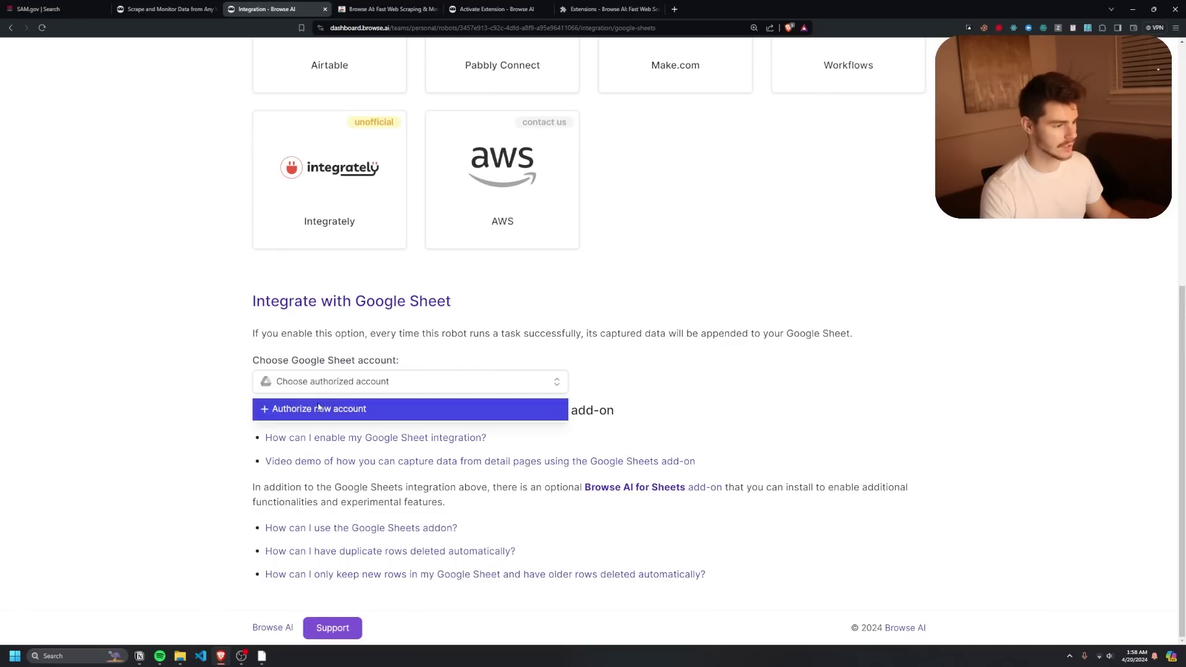
click(326, 407)
Create a new spreadsheet named "Sam Contracts" for the captured data and activate the integration.
scroll(273, 379, down, 1)
click(272, 378)
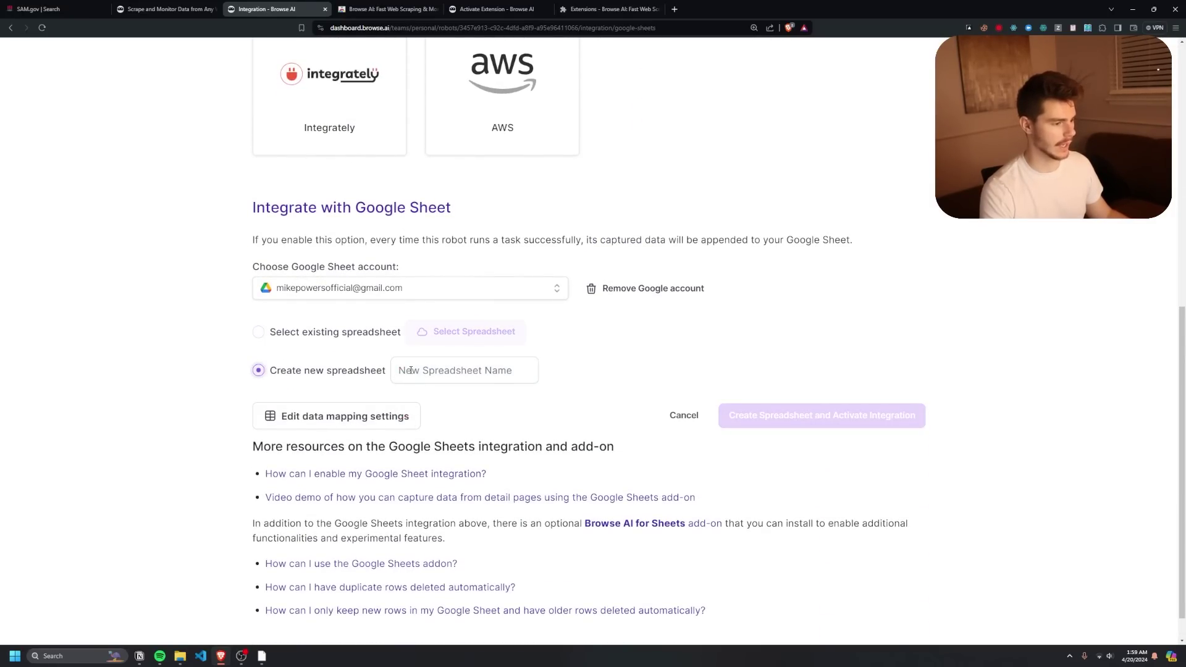
text(Sam Contracts)
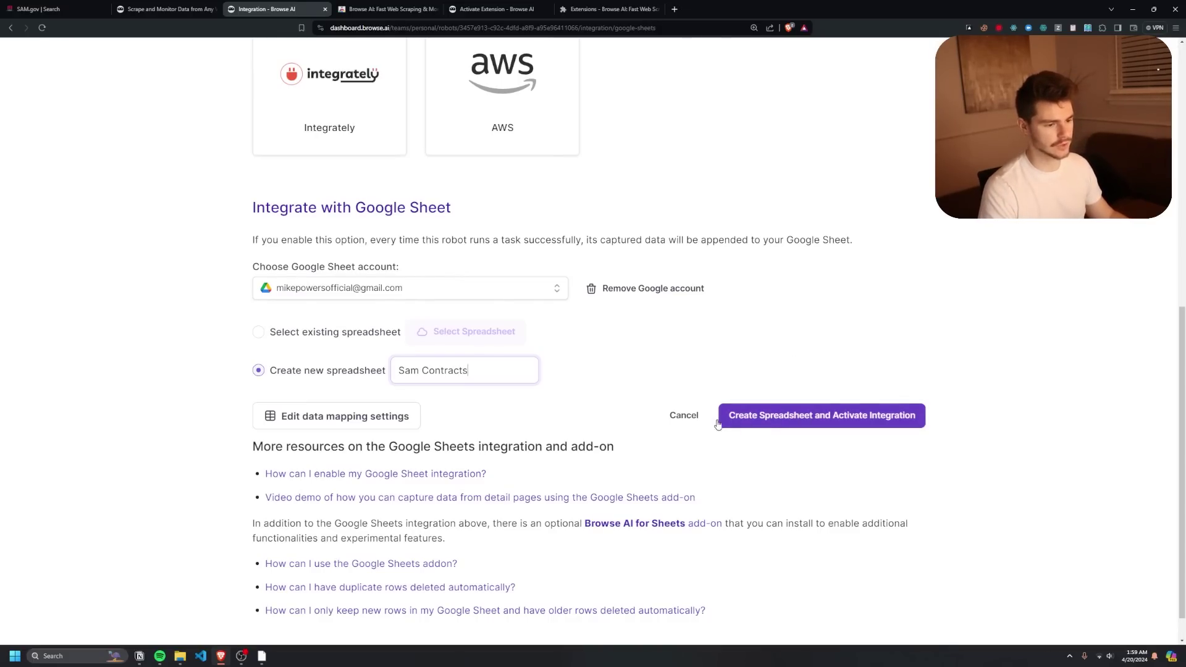
click(801, 418)
click(813, 421)
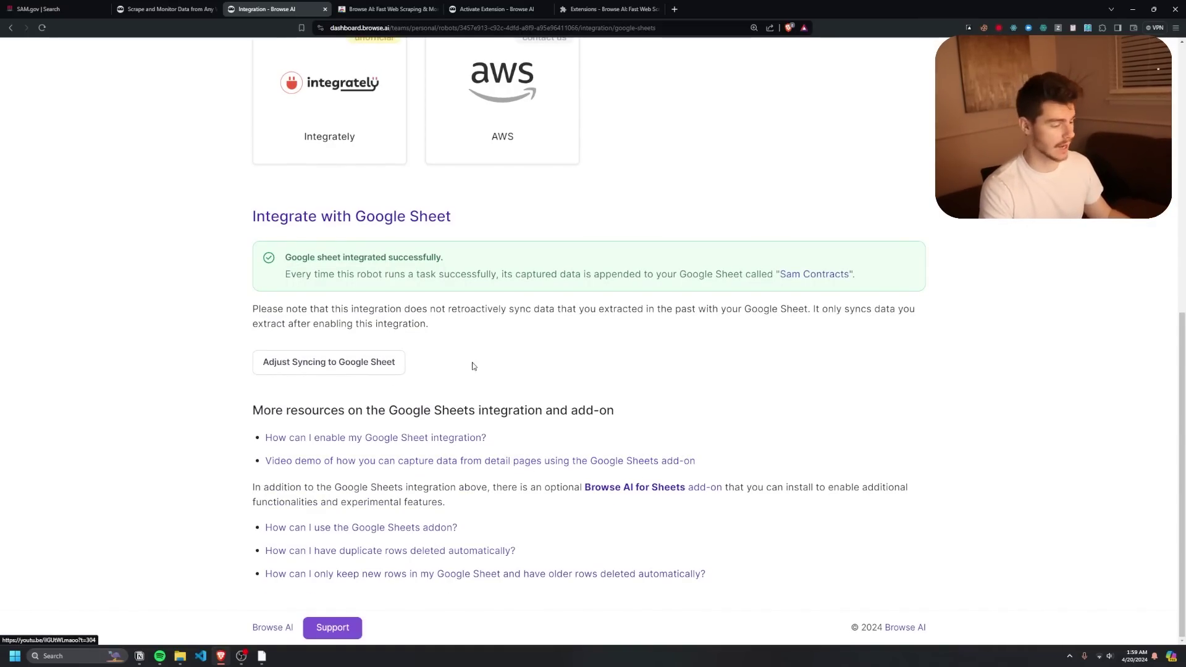
Examine the robot's single-task run settings, including the full Origin URL and the Sam Contracts Limit.
scroll(765, 386, up, 8)
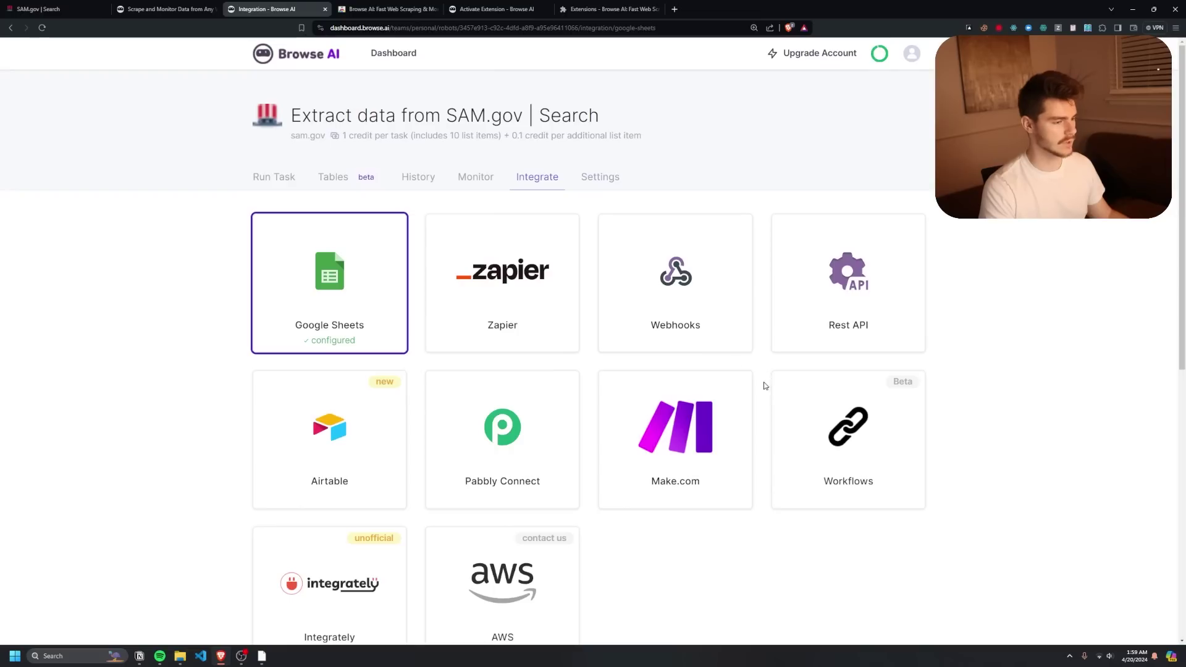
click(284, 185)
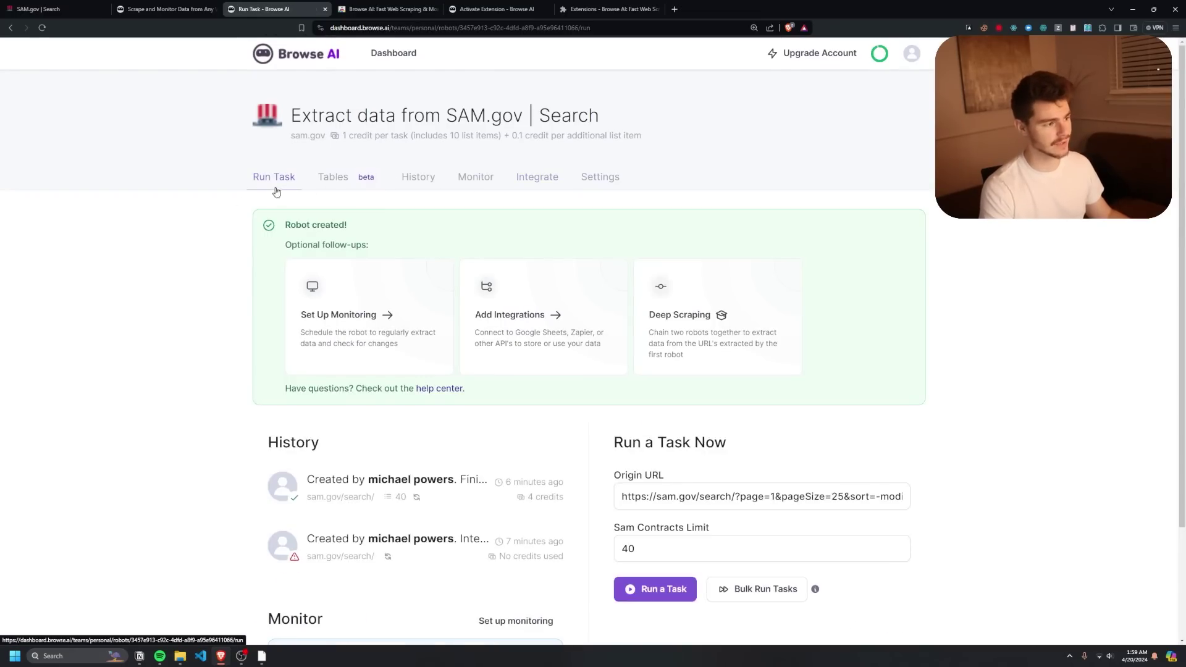
scroll(222, 406, down, 3)
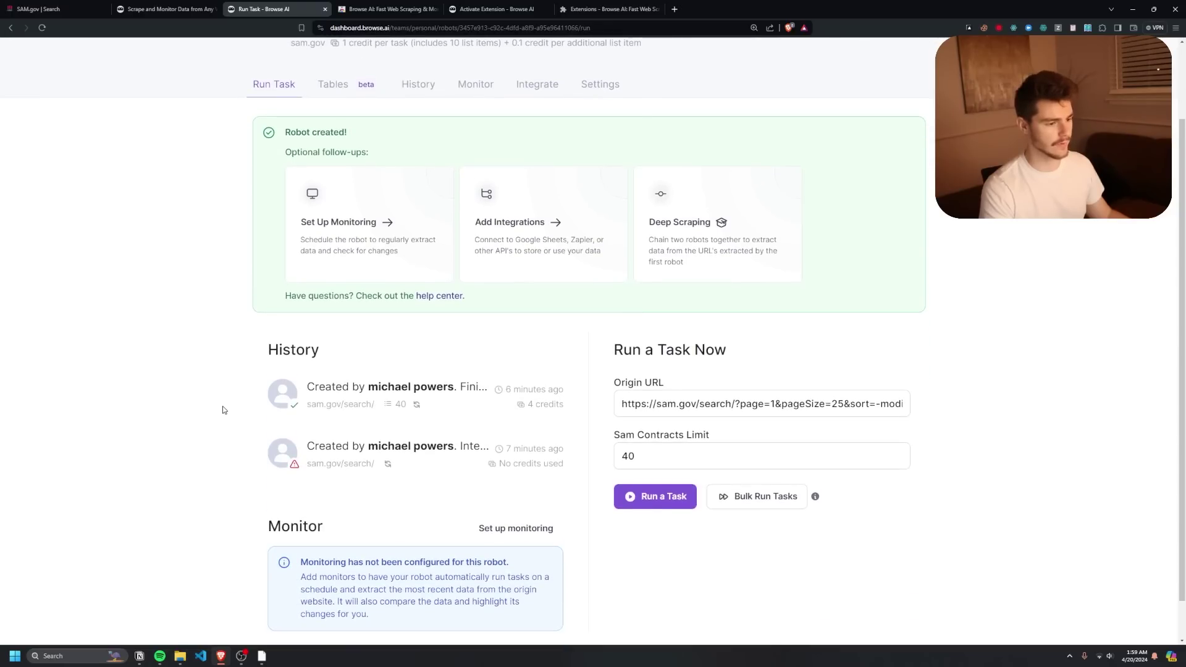
drag(628, 365, 995, 365)
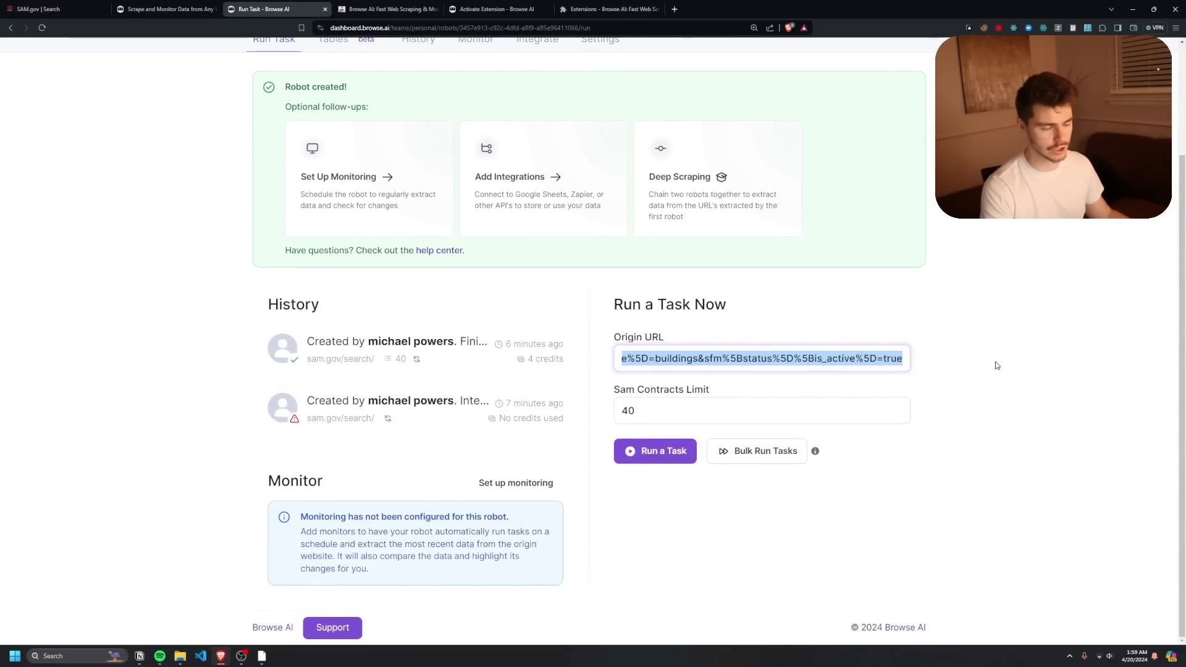
key(Tab)
click(910, 500)
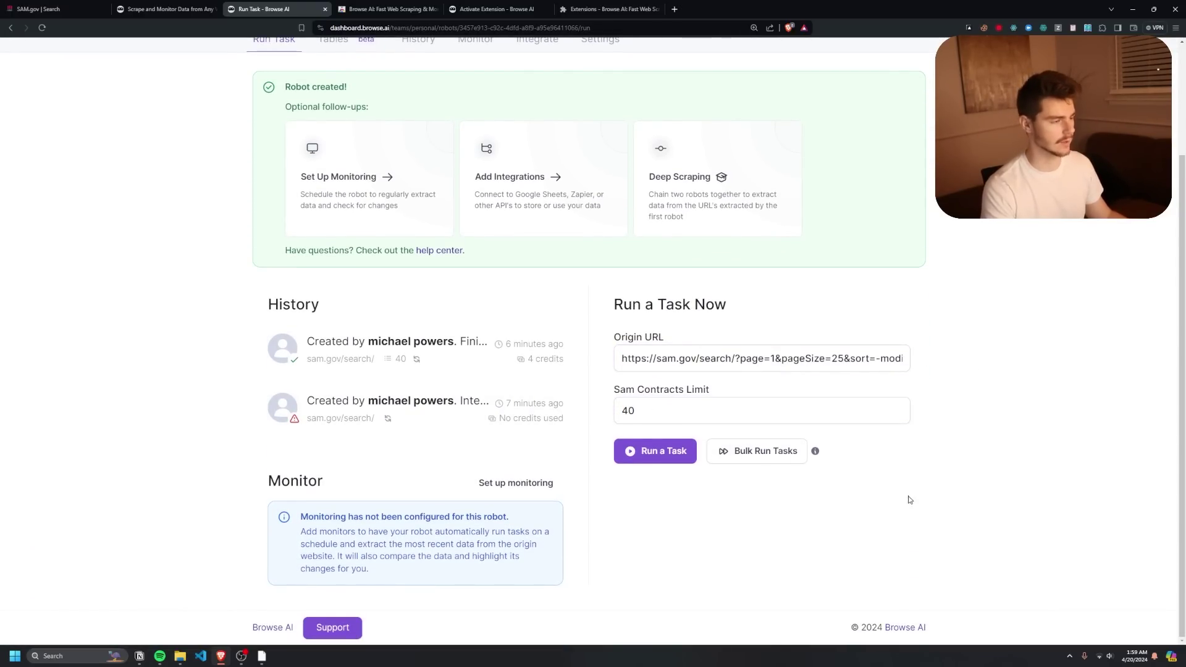
On the SAM.gov search page, replace the keyword filter "buildings" with "food" and look through the listed opportunities.
click(61, 7)
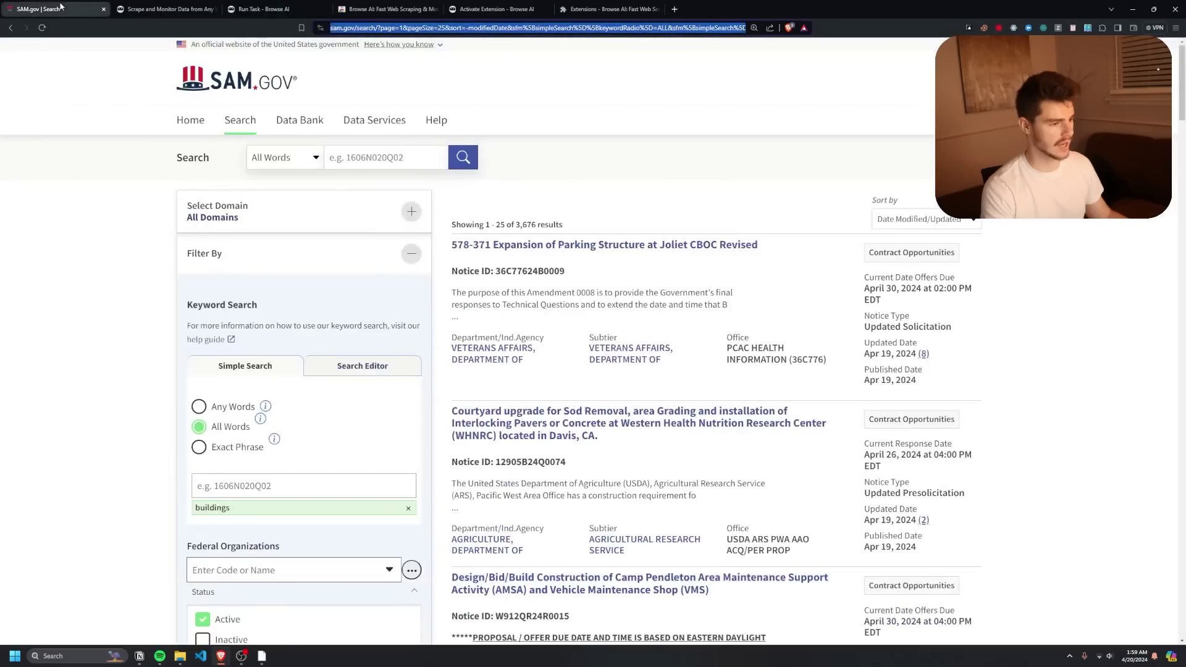
click(245, 488)
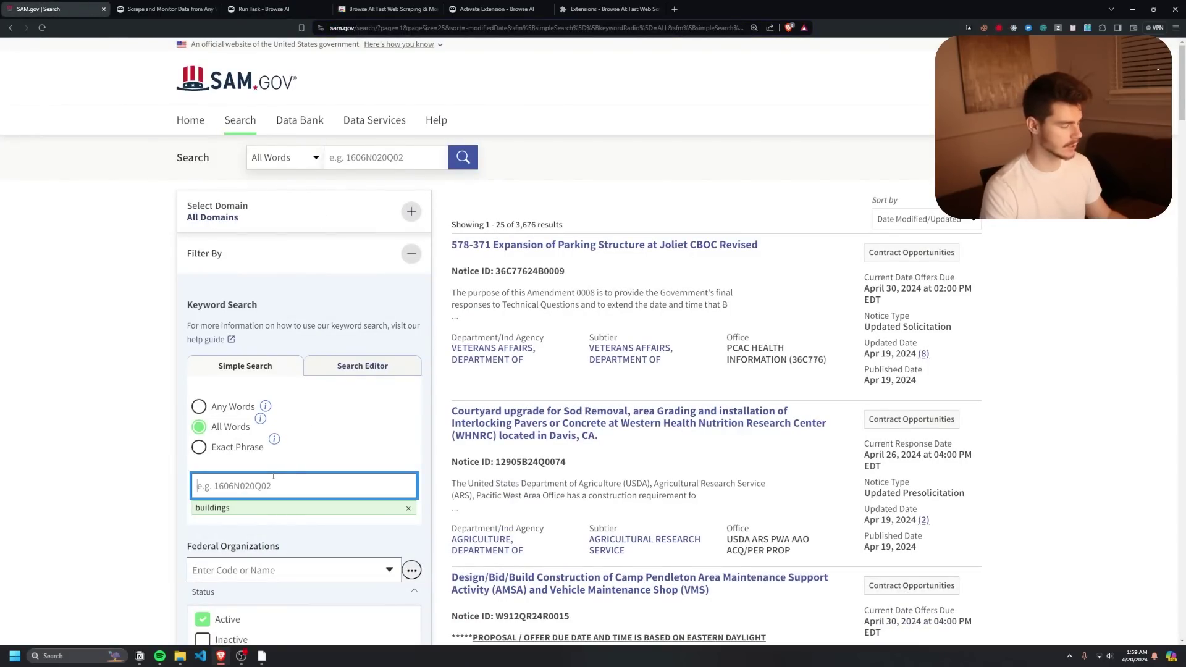
key(BackSpace)
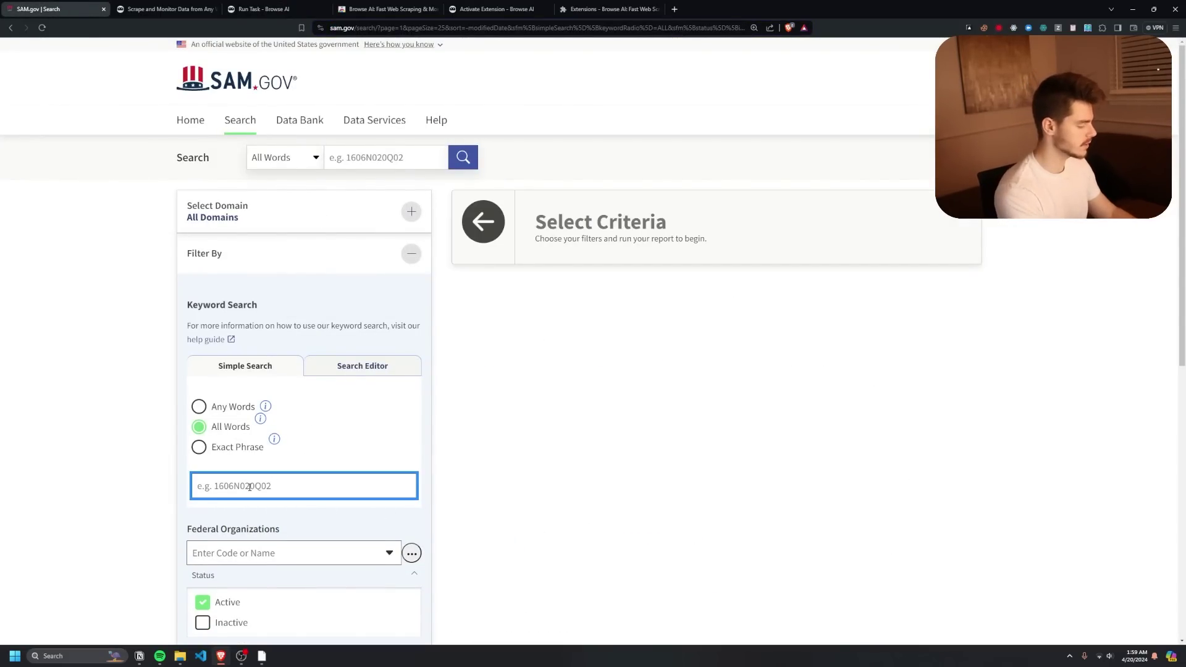
text(food)
key(Return)
scroll(558, 291, down, 3)
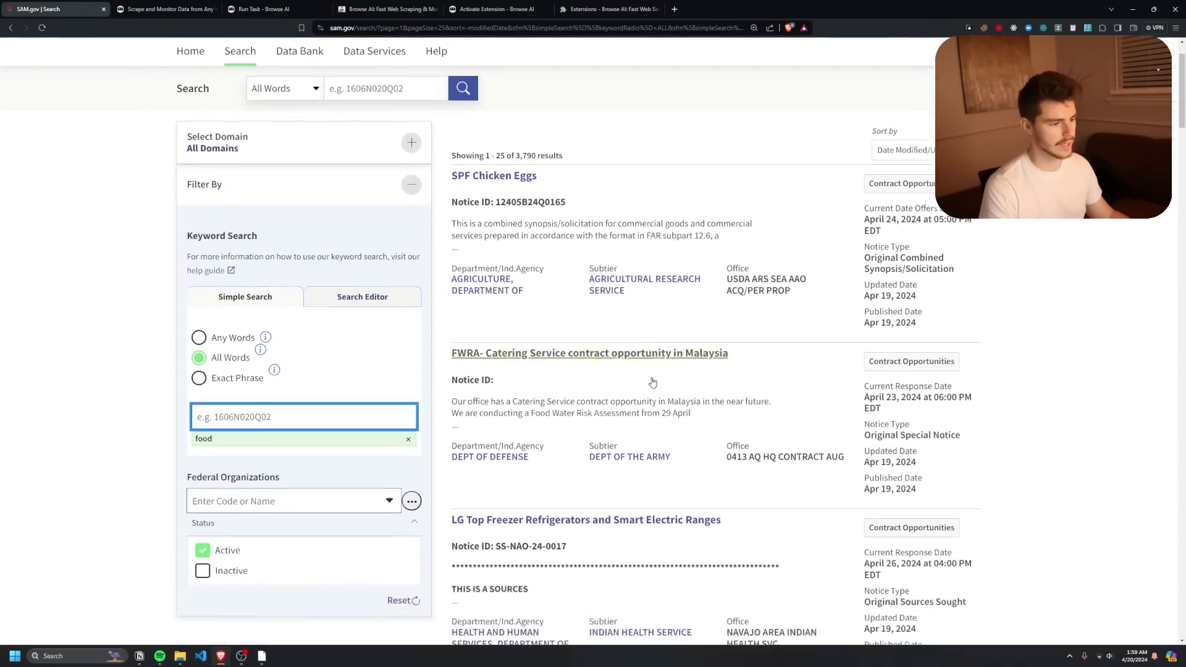
scroll(558, 291, up, 2)
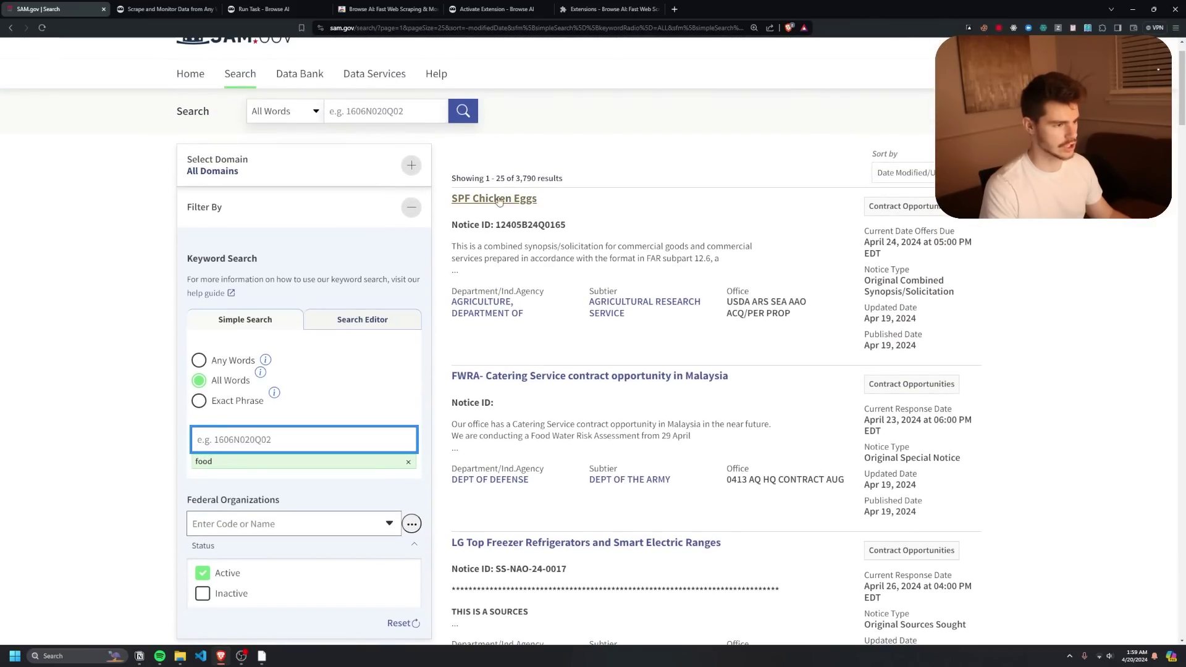
scroll(582, 365, down, 5)
scroll(605, 267, down, 2)
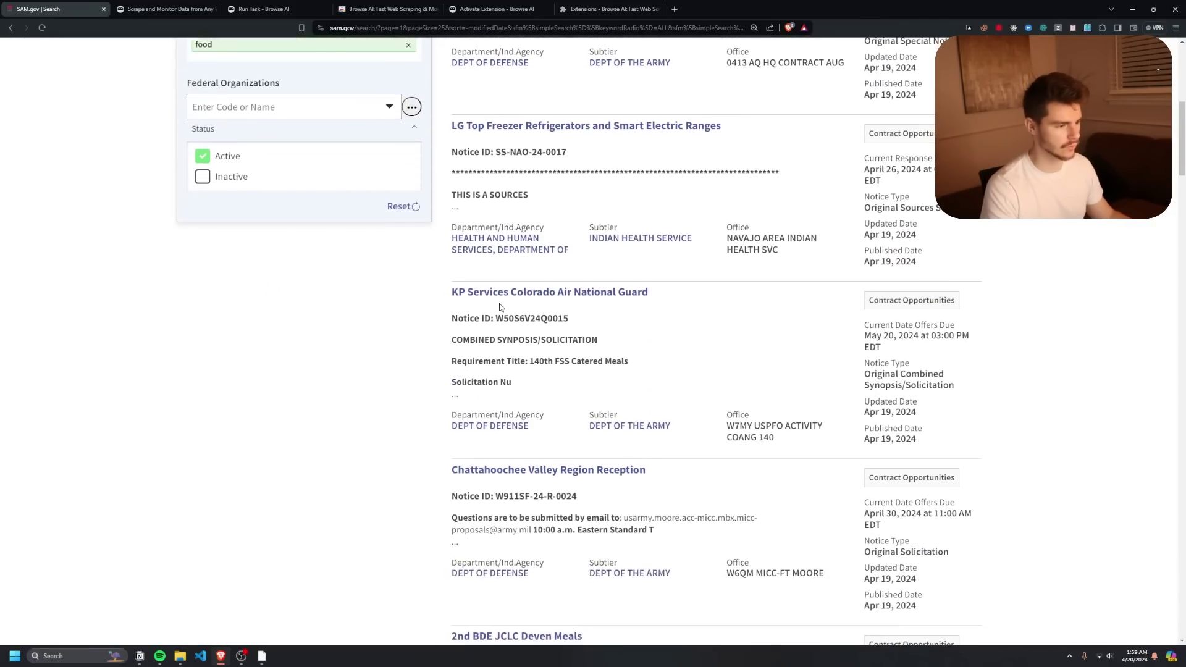
scroll(490, 312, down, 4)
scroll(604, 389, up, 11)
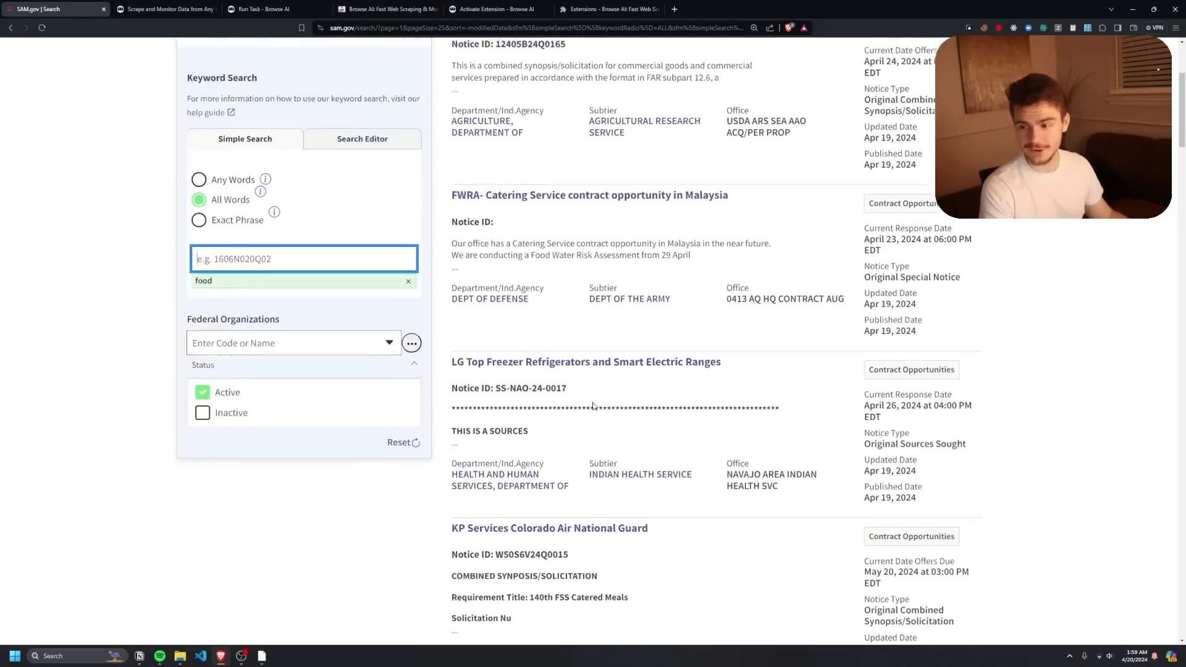
Copy the SAM.gov "food" search URL and paste it over the Origin URL of the Browse AI task.
click(393, 35)
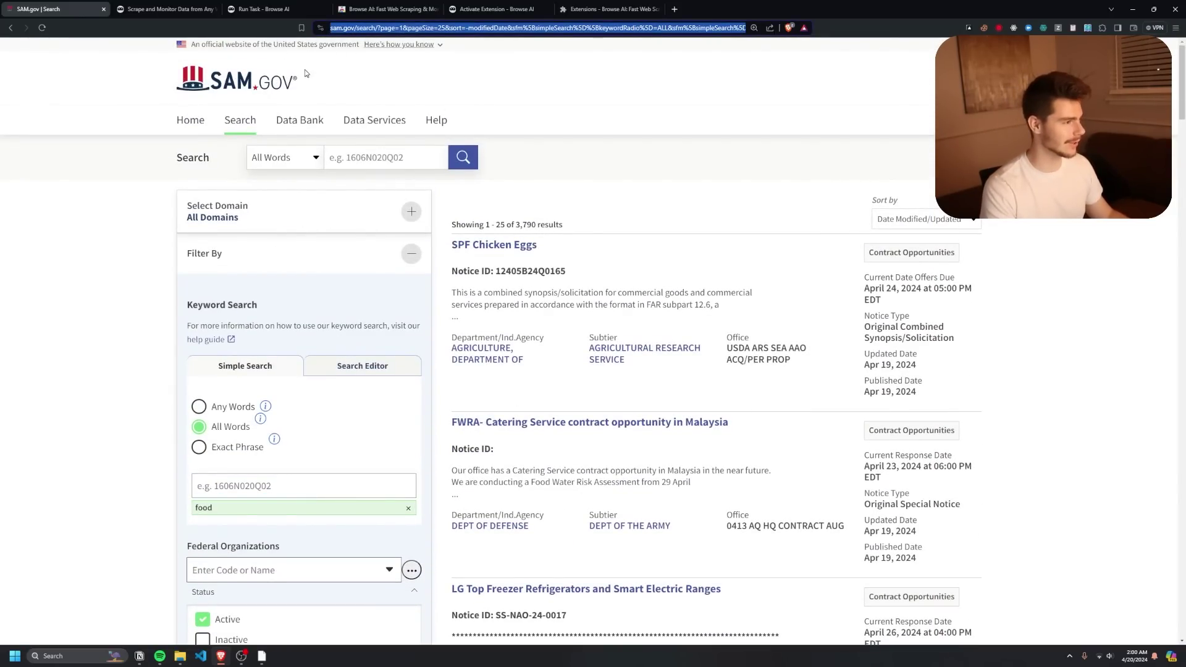
key(ctrl+c)
key(ctrl+3)
click(717, 358)
key(ctrl+a)
key(ctrl+v)
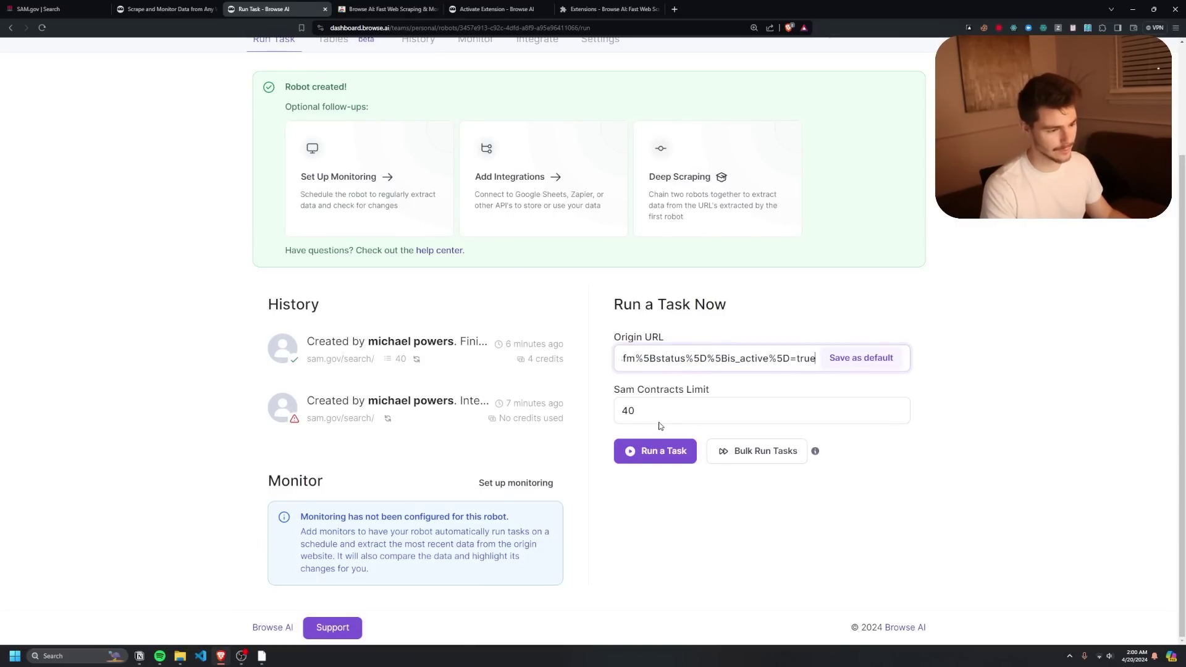
Set the Sam Contracts Limit to 30 and run the task.
double_click(628, 411)
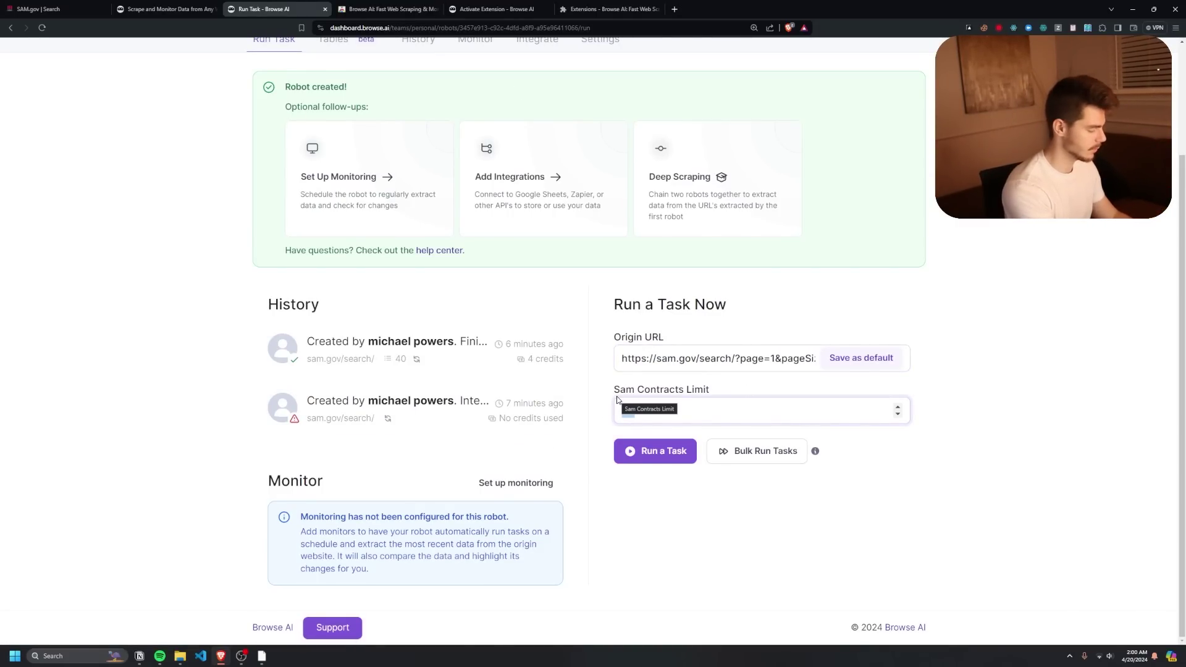
text(30)
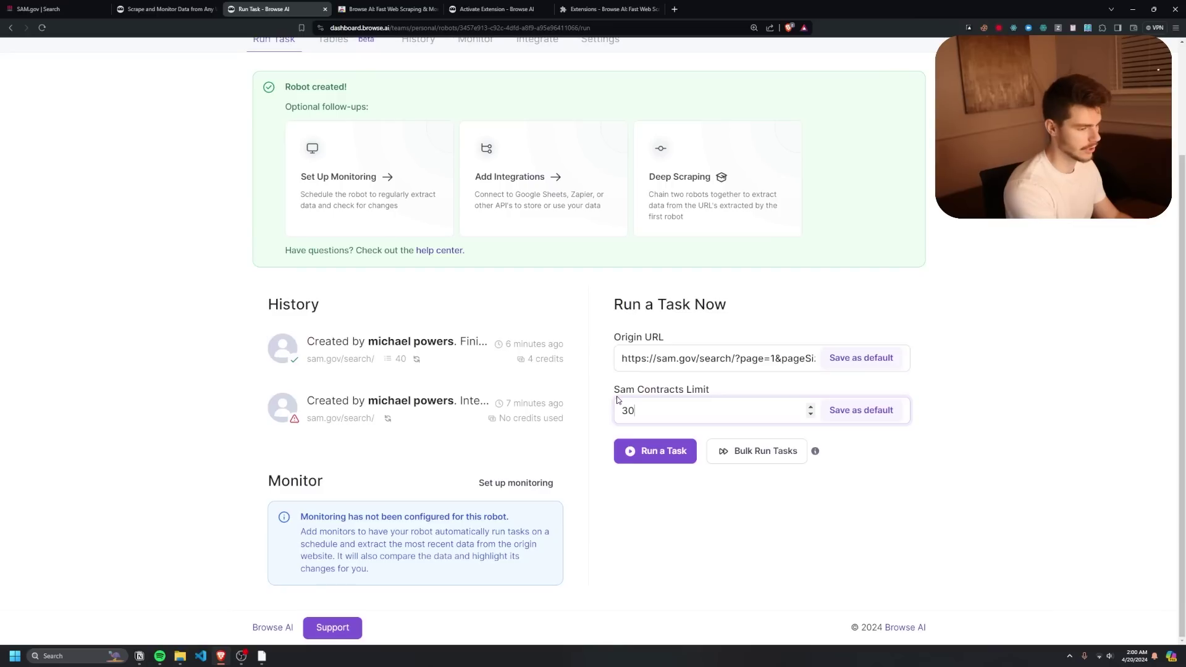
click(650, 453)
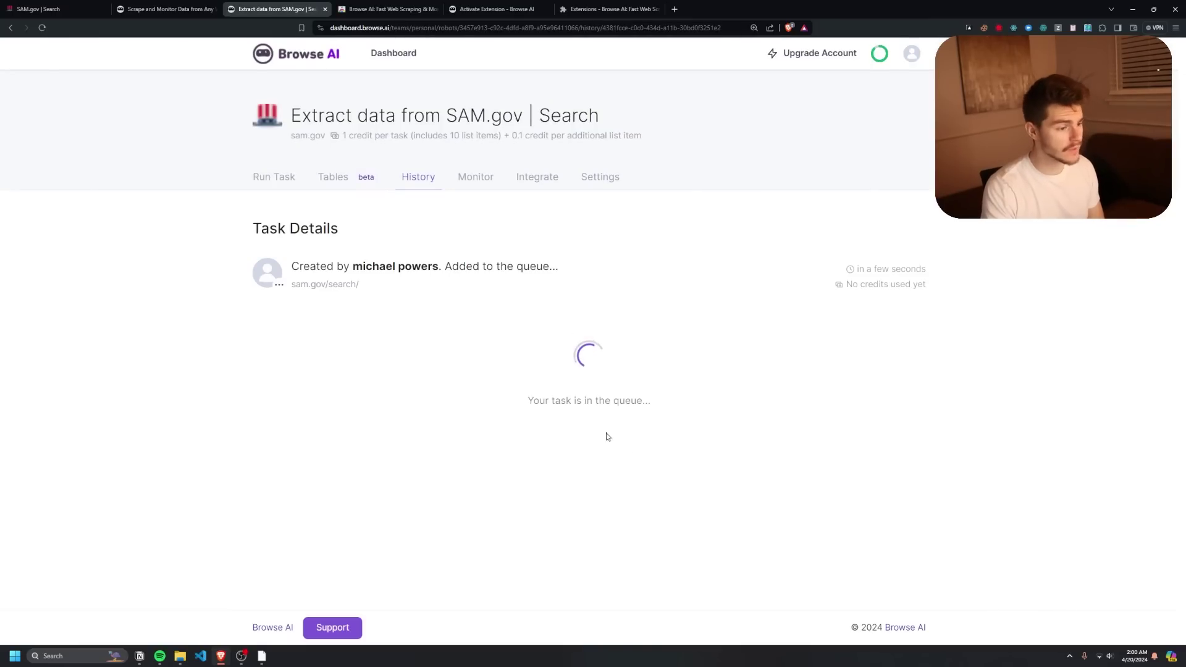
Go to the robot's bulk run setup, download the sample CSV input and open it in Excel.
click(260, 178)
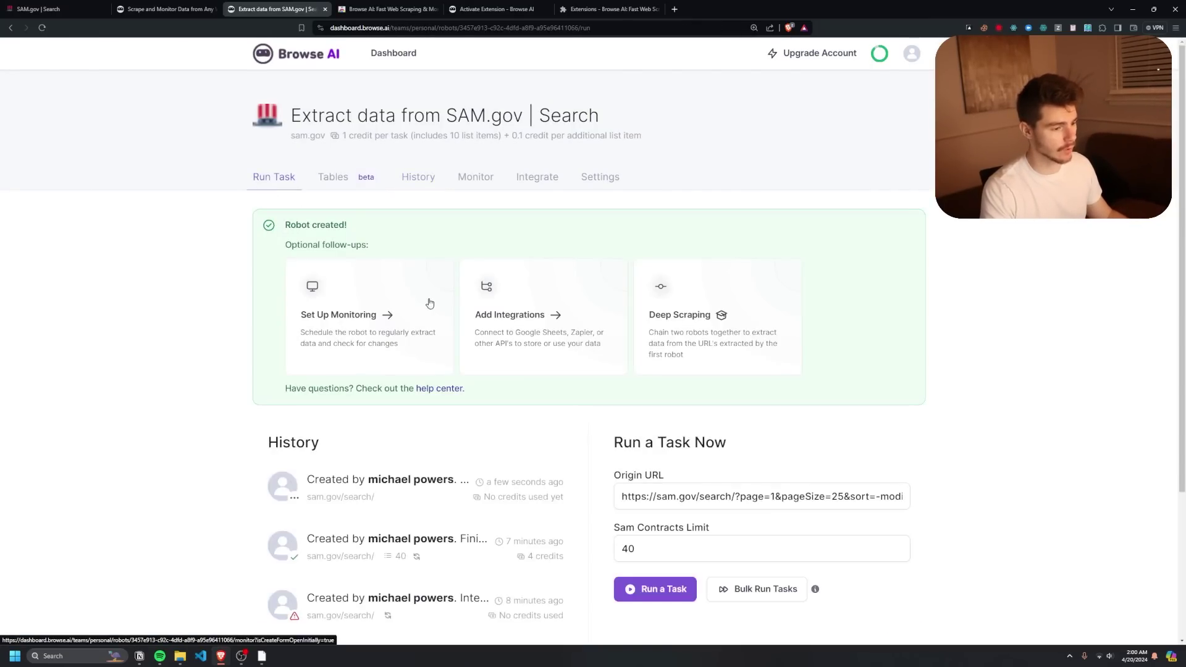
scroll(749, 565, down, 2)
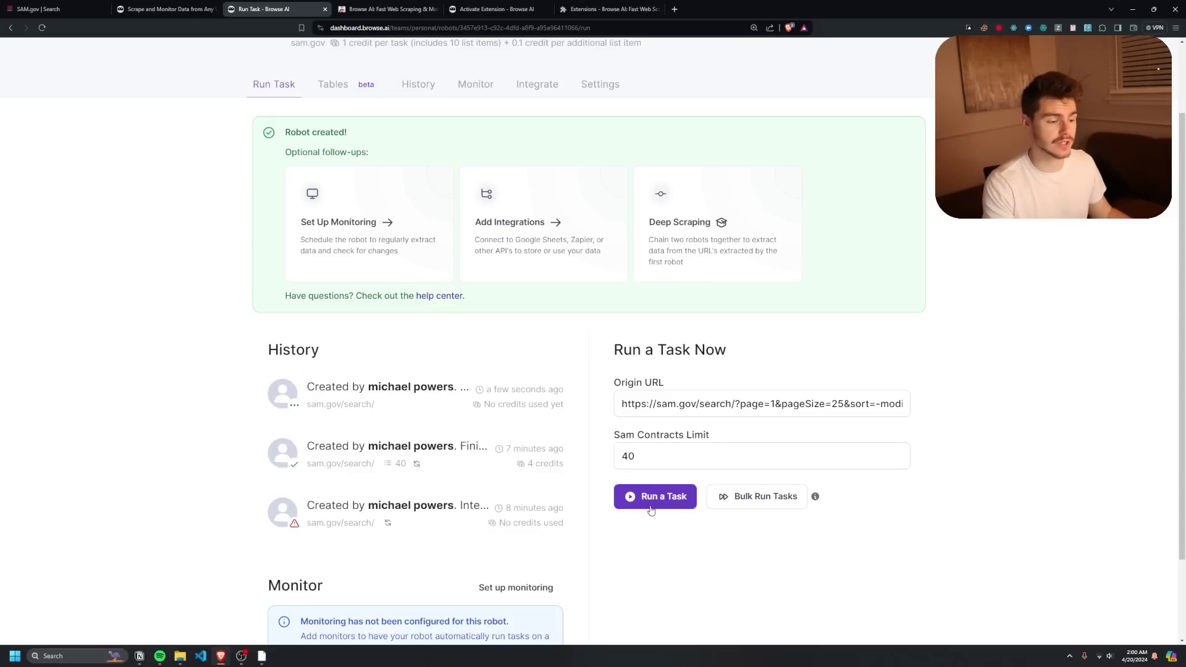
click(750, 502)
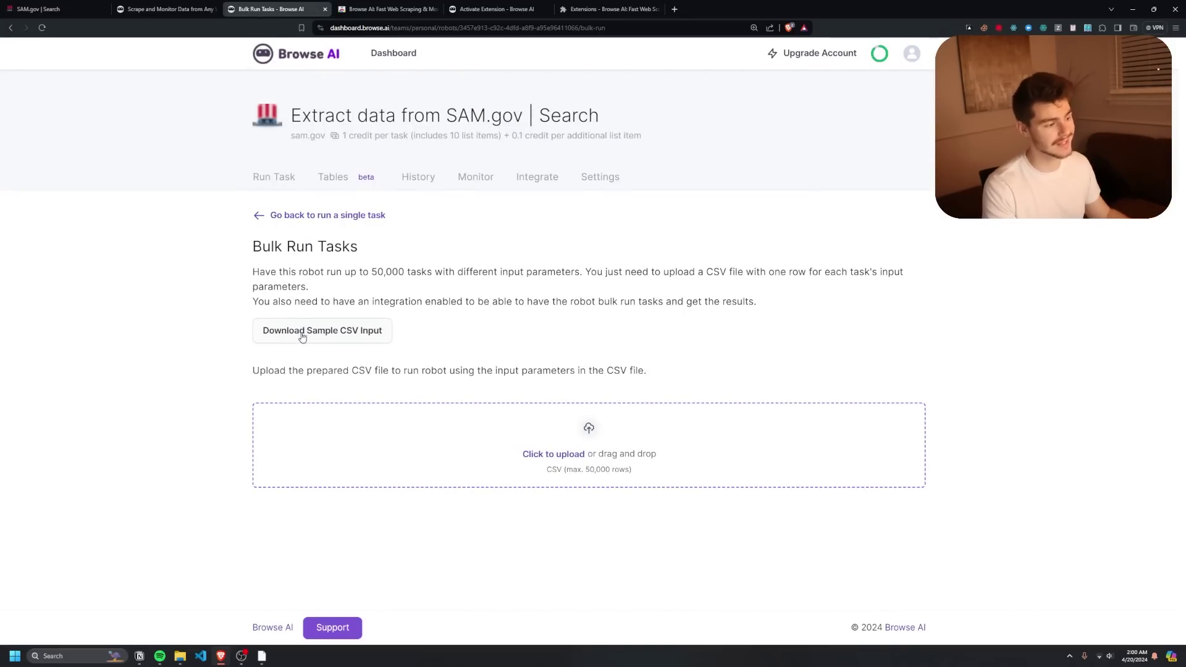
click(360, 334)
key(Return)
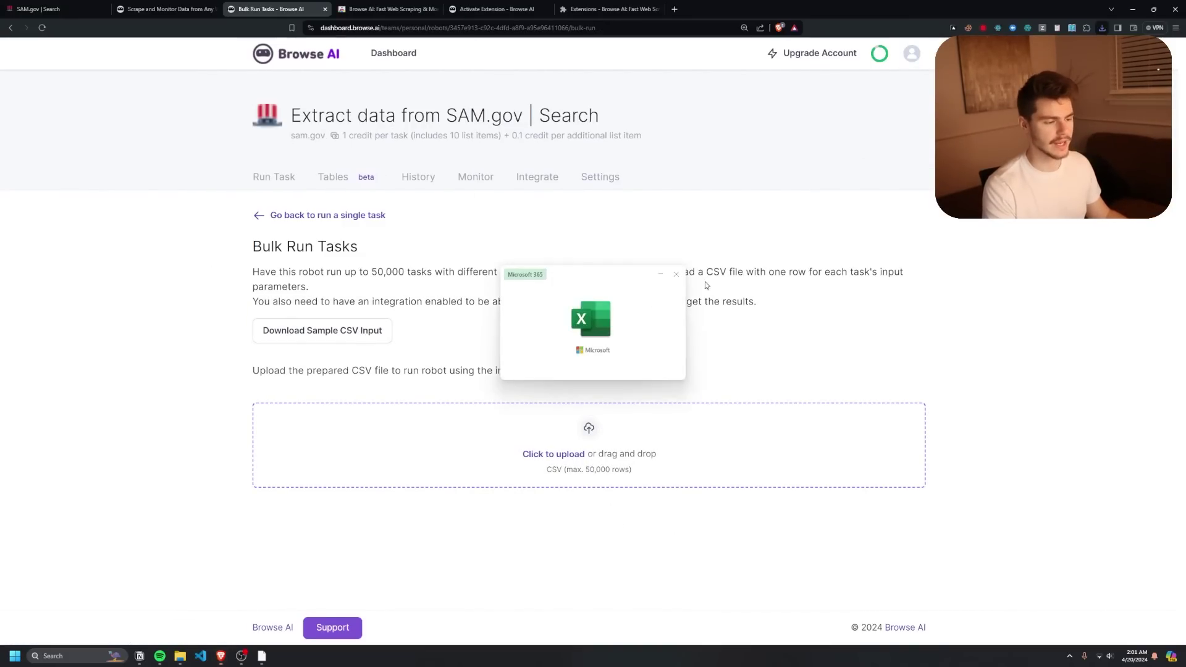
Enlarge the sample sheet and widen the Origin URL and Sam Contracts Limit columns to make their contents readable.
ctrl+scroll(81, 246, up, 9)
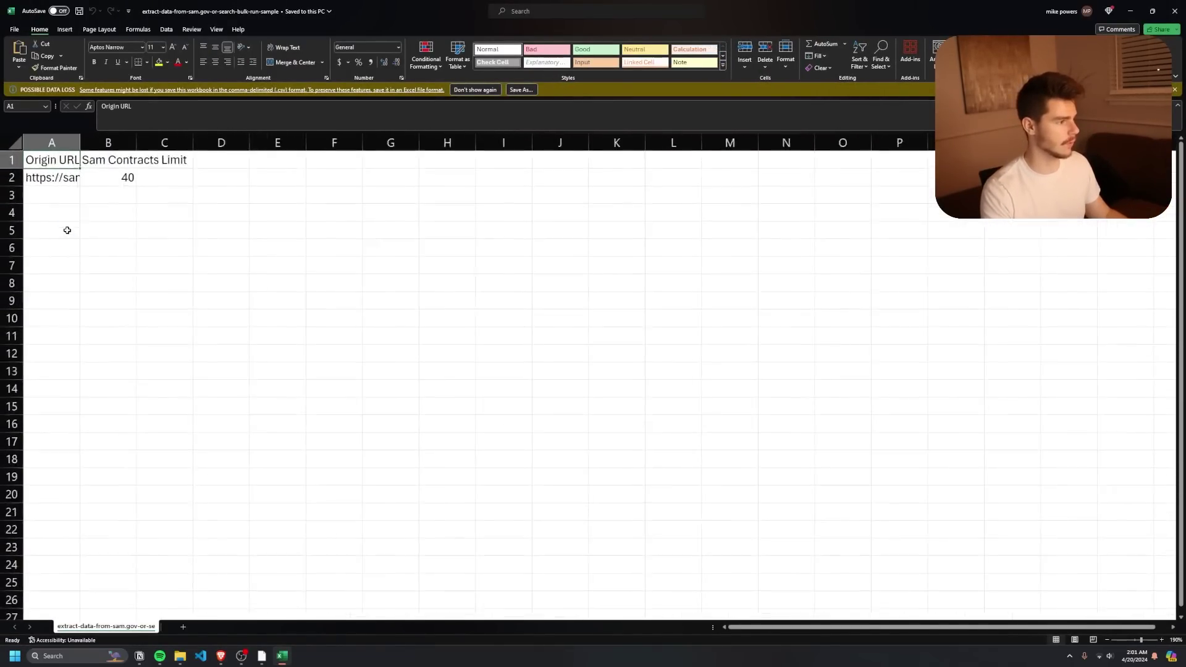
drag(98, 144, 502, 142)
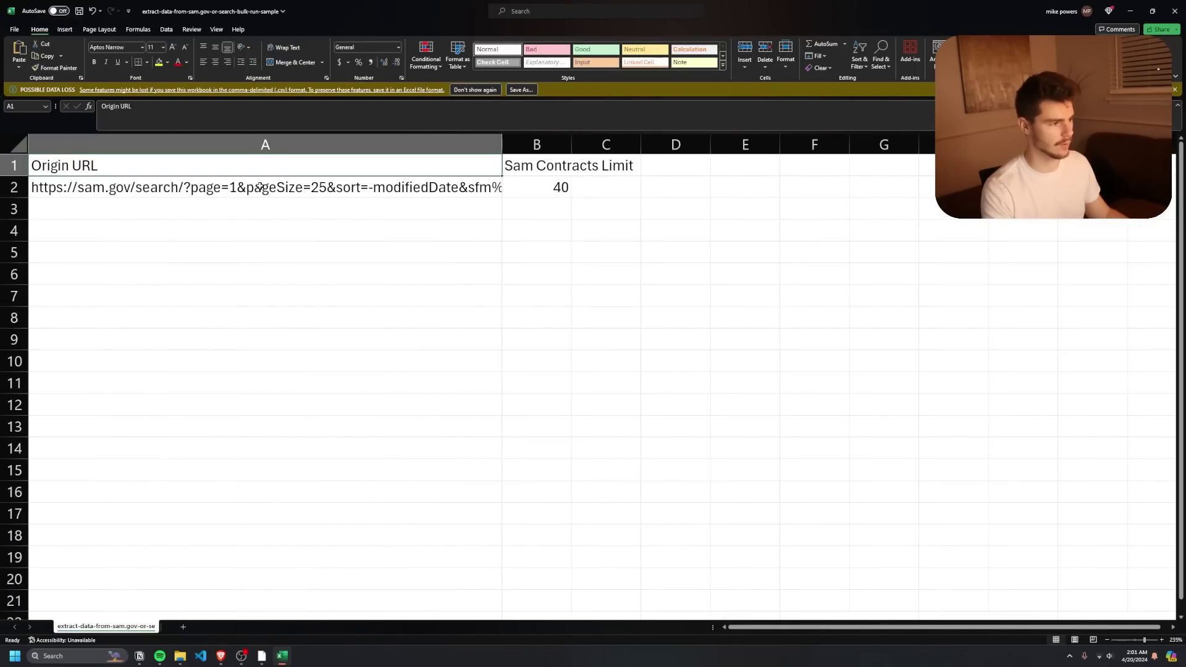
click(536, 187)
double_click(572, 144)
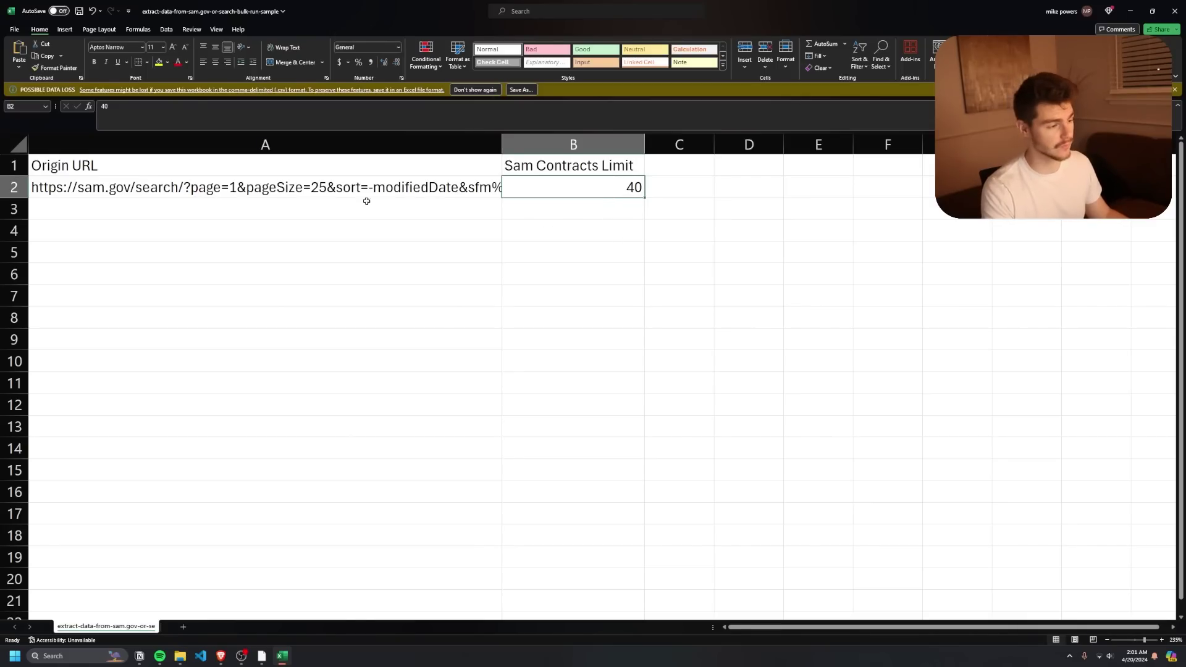
Highlight the empty Origin URL and Sam Contracts Limit cells below the sample row, and minimize Excel.
drag(71, 211, 103, 575)
drag(568, 535, 568, 209)
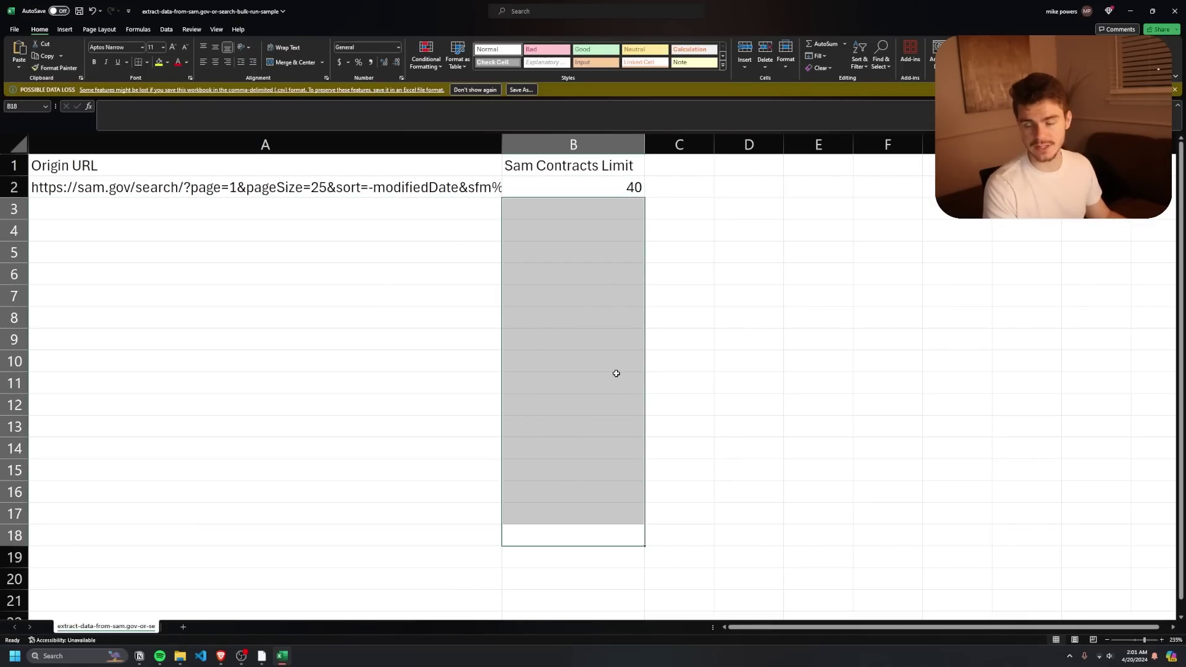
click(1130, 10)
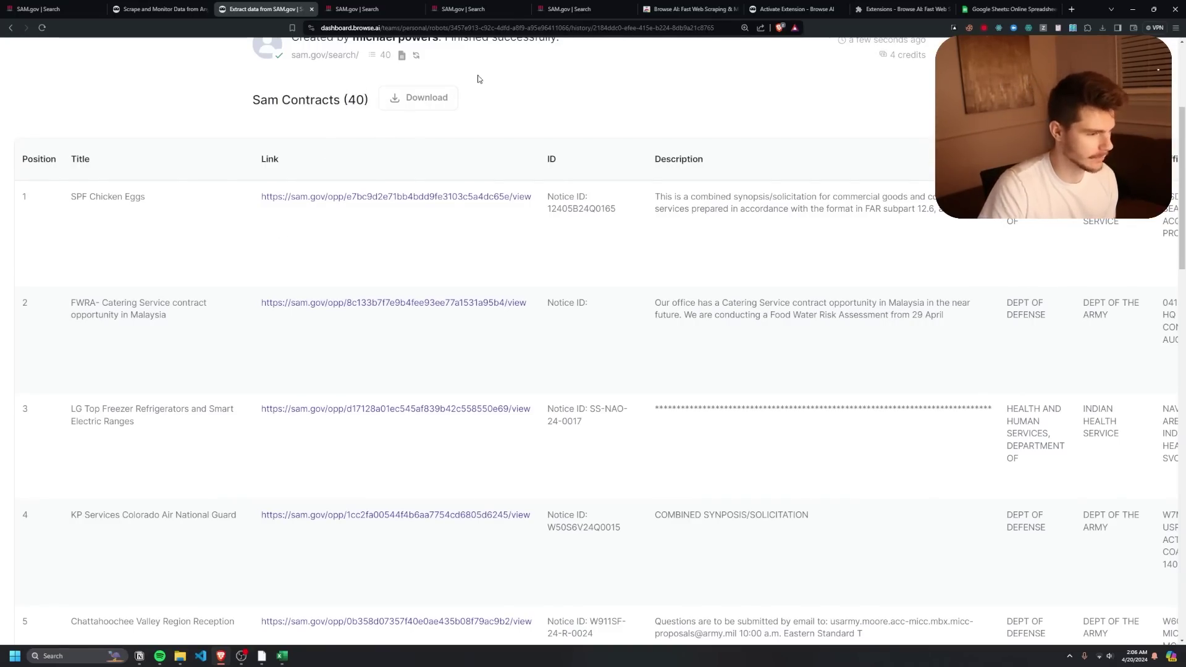
Review the extracted Sam Contracts table in Browse AI across all its columns and down its rows.
scroll(477, 79, down, 1)
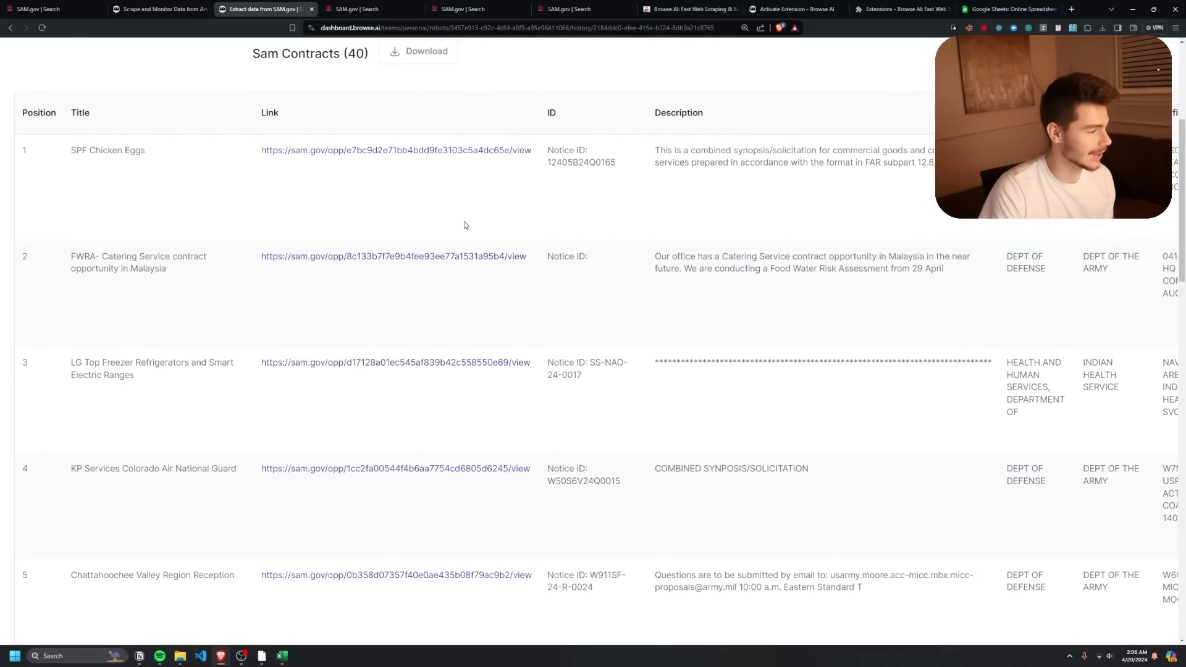
scroll(629, 306, right, 5)
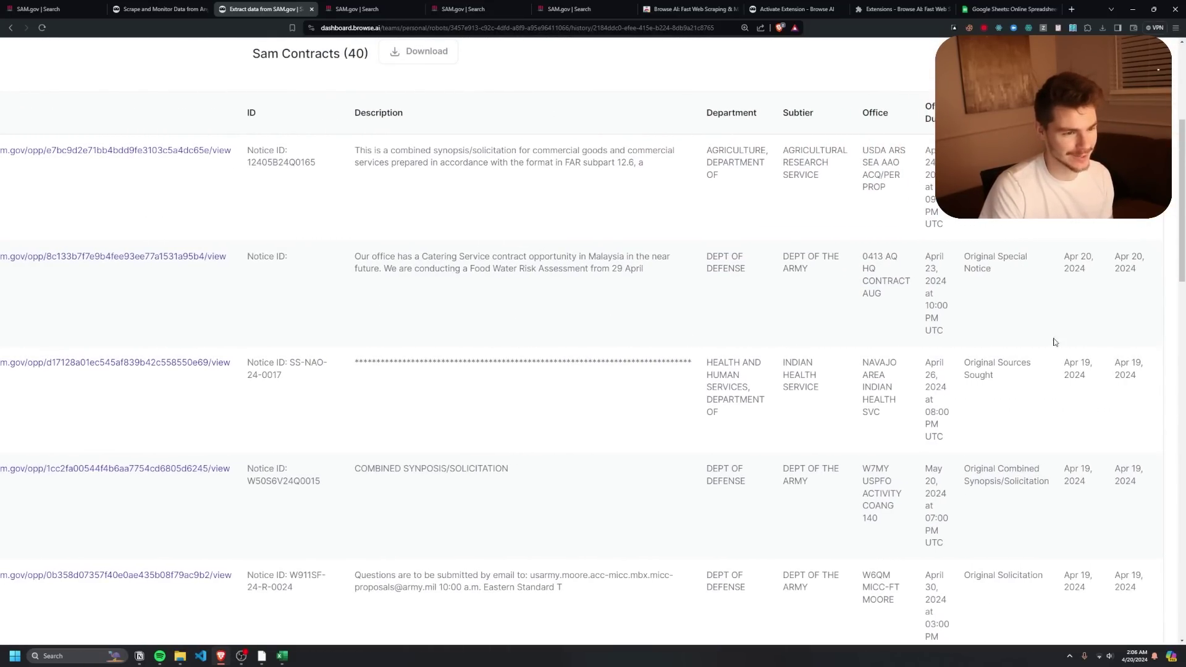
scroll(1055, 342, down, 10)
scroll(914, 414, left, 5)
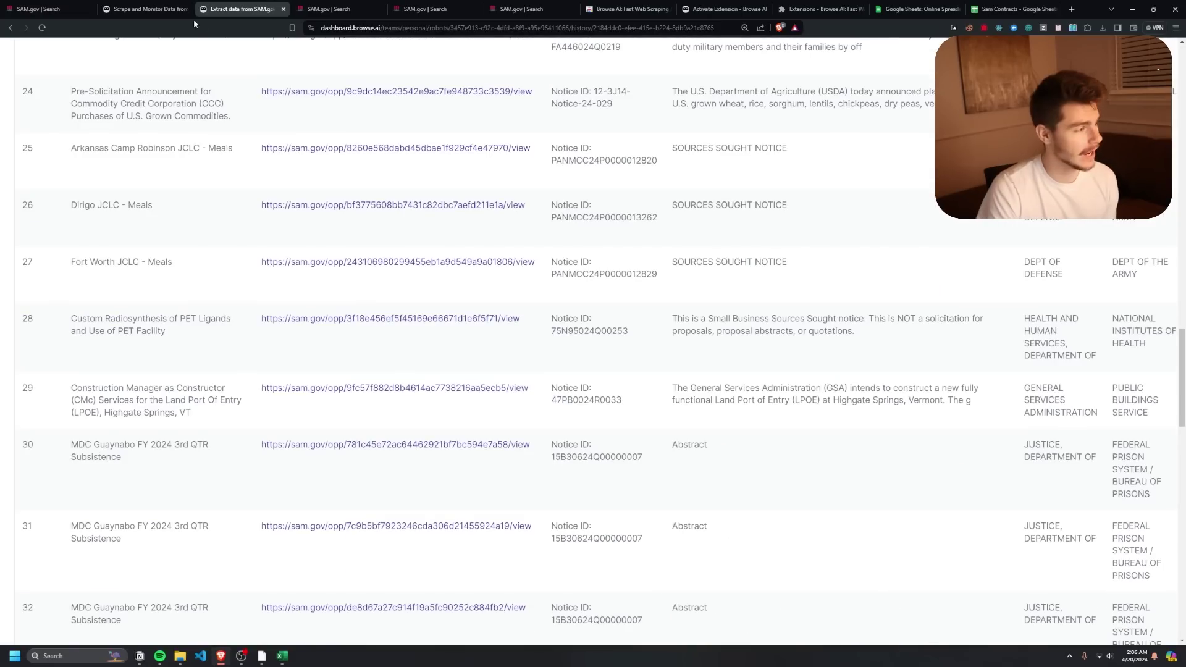
Switch to the Sam Contracts Google Sheet and examine the synced rows on its Sam Contracts sheet.
click(1013, 9)
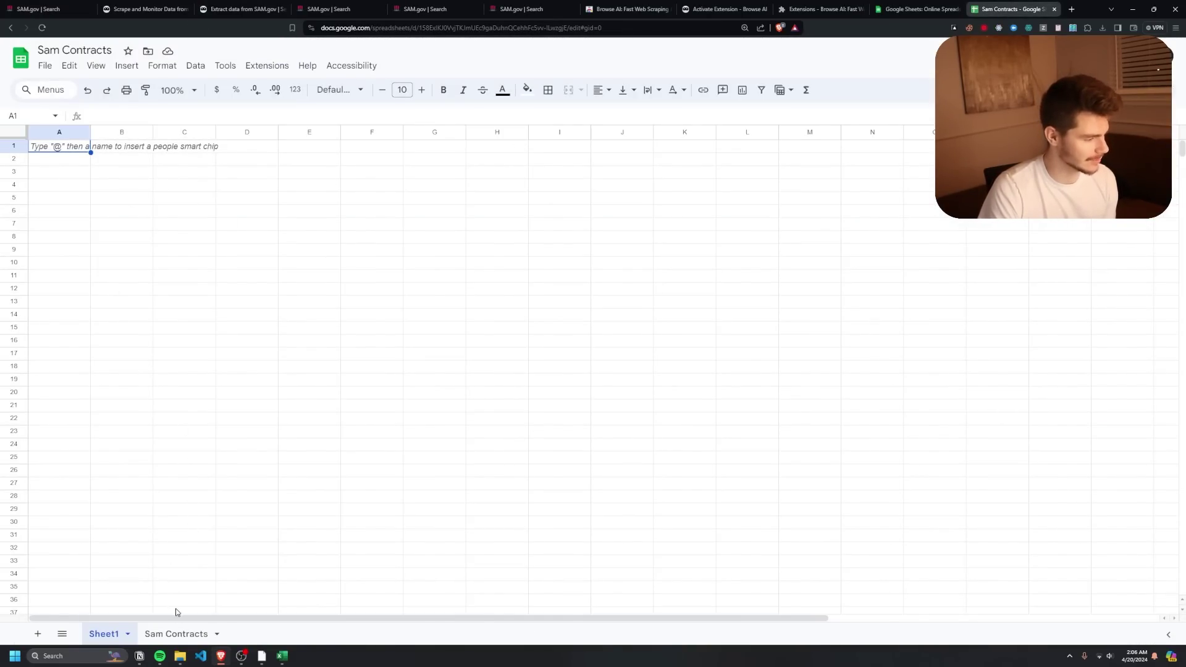
click(179, 636)
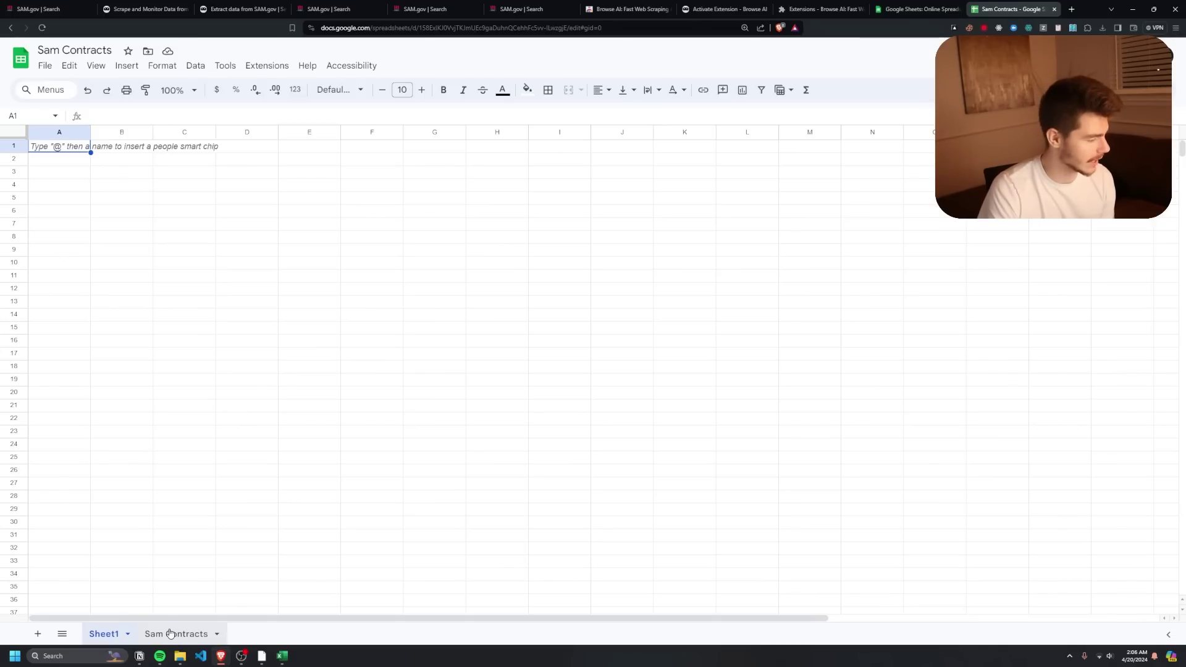
scroll(364, 389, down, 5)
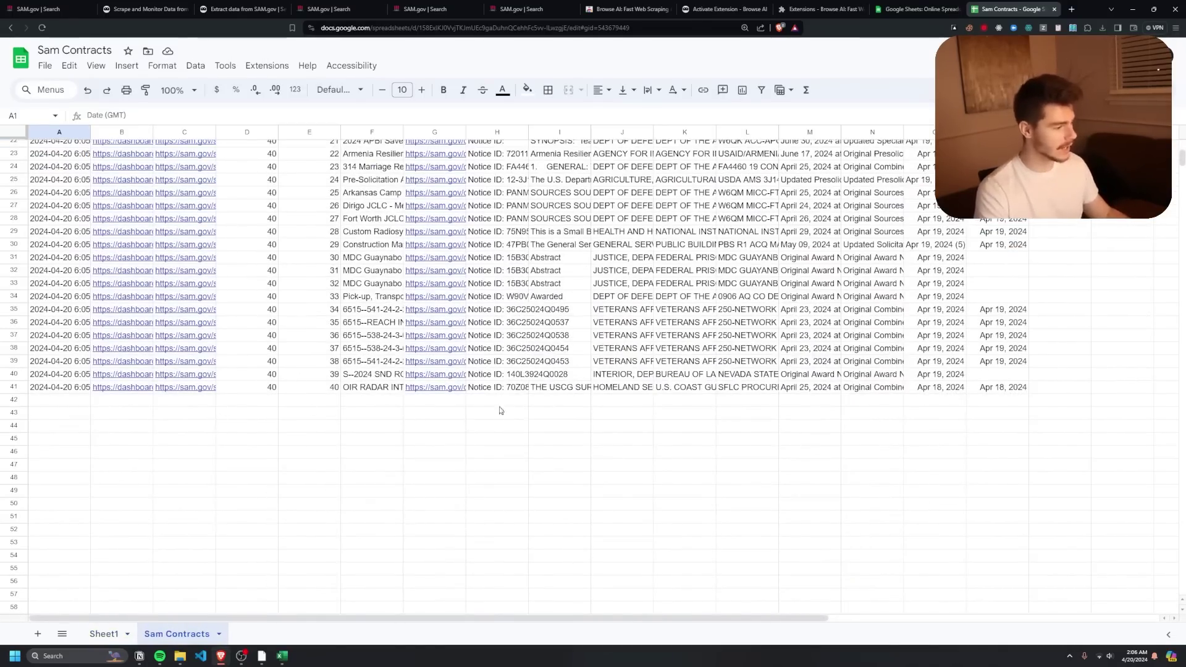
scroll(501, 411, up, 4)
click(999, 573)
scroll(880, 532, up, 2)
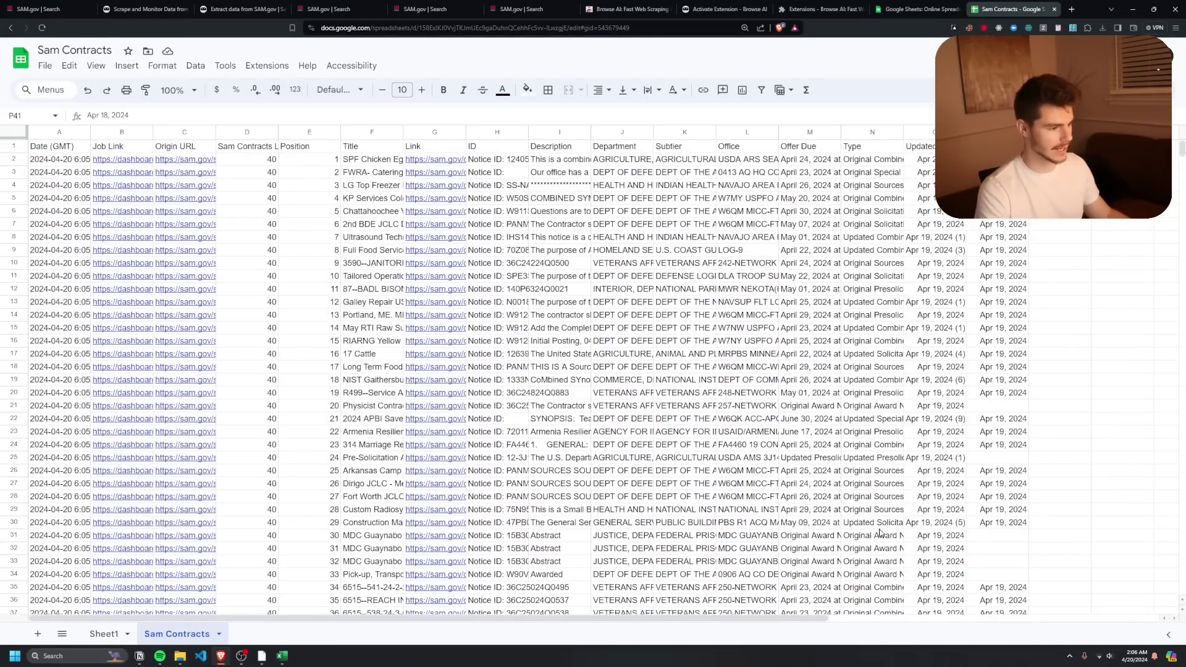
key(ctrl+a)
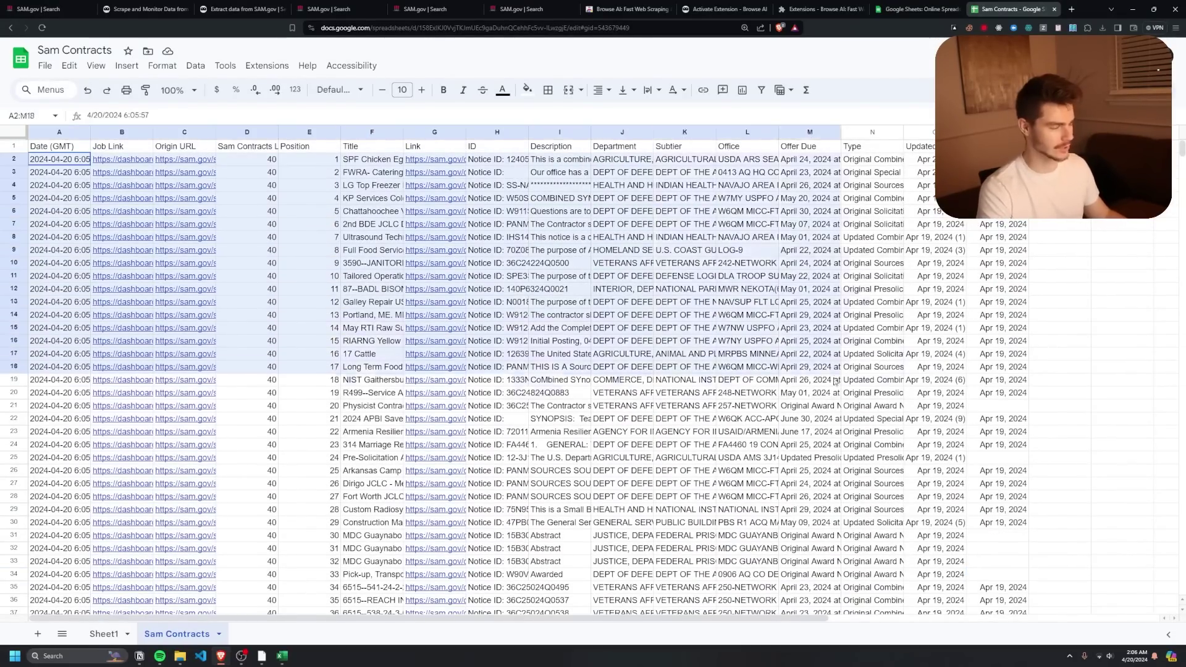
scroll(896, 451, down, 2)
click(1055, 548)
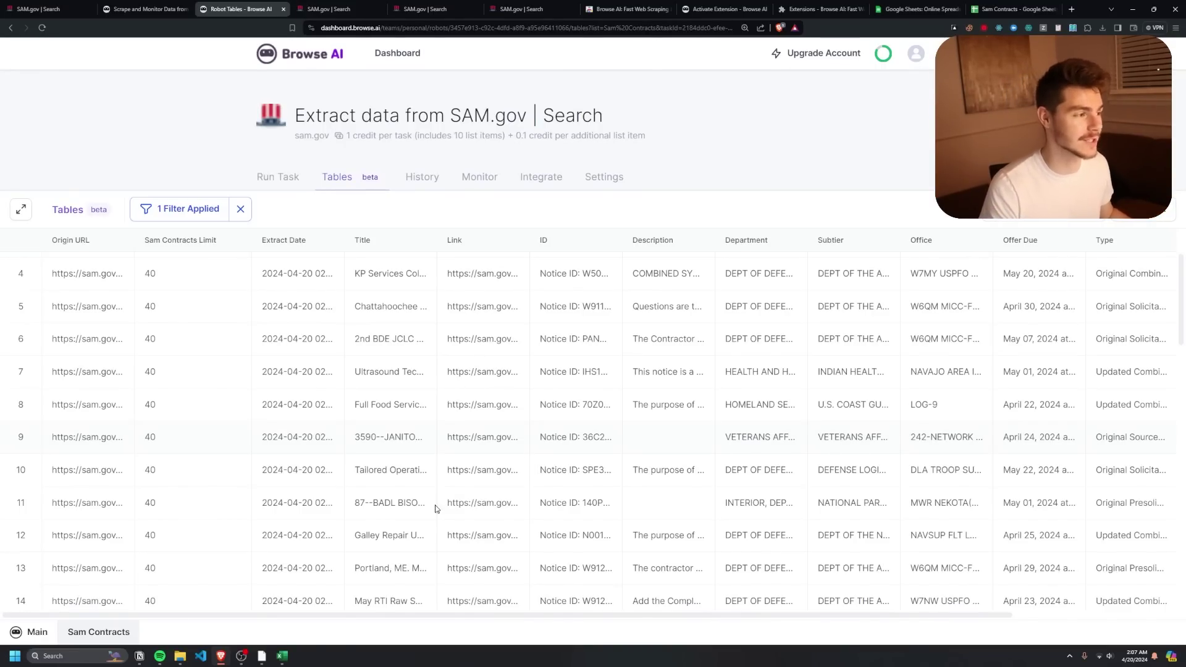
Go to the Browse AI dashboard and open the library of prebuilt robots.
click(409, 54)
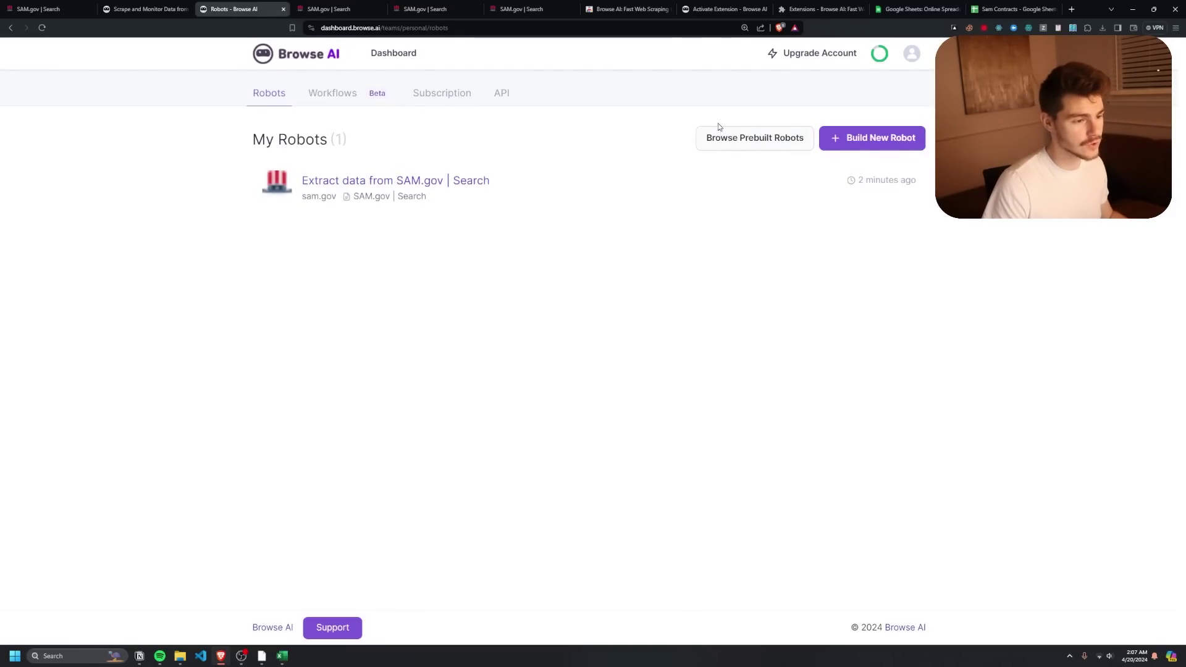
click(771, 139)
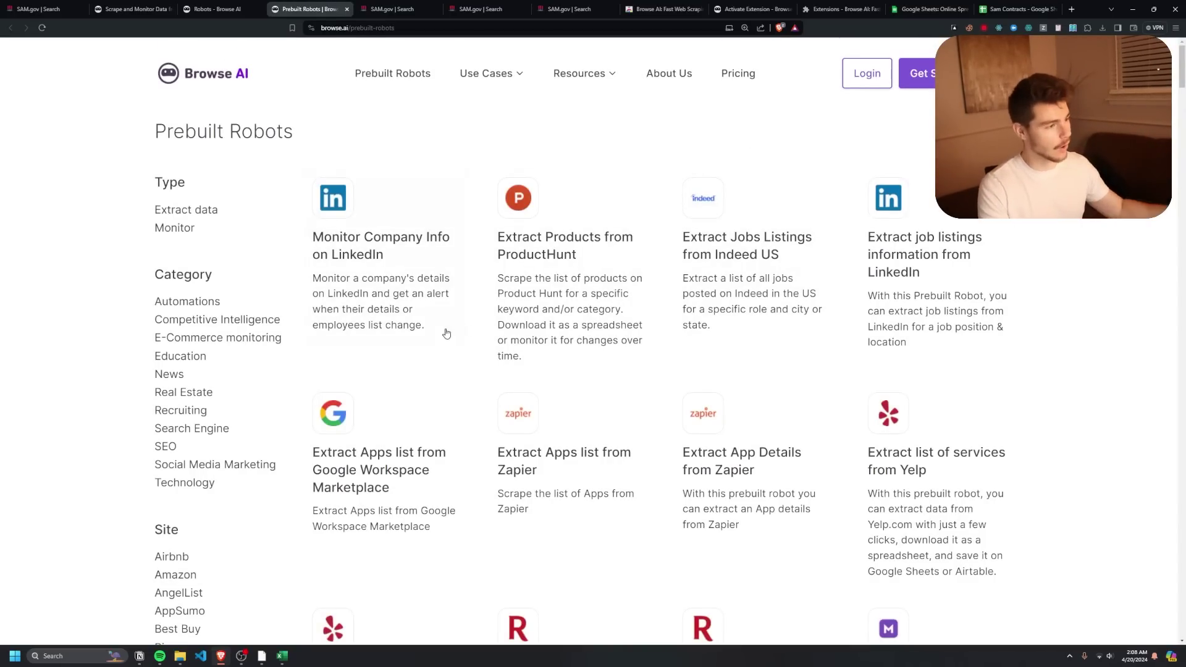
Look through the prebuilt robots and the list of supported sites.
scroll(1027, 377, down, 3)
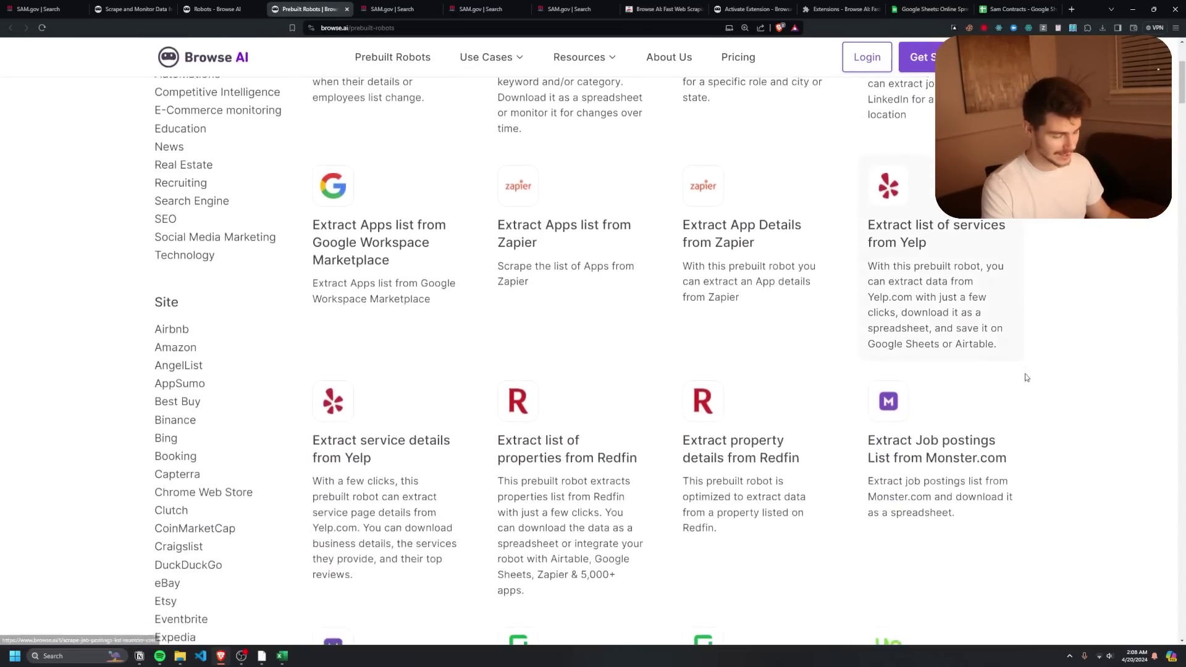
scroll(1027, 377, down, 15)
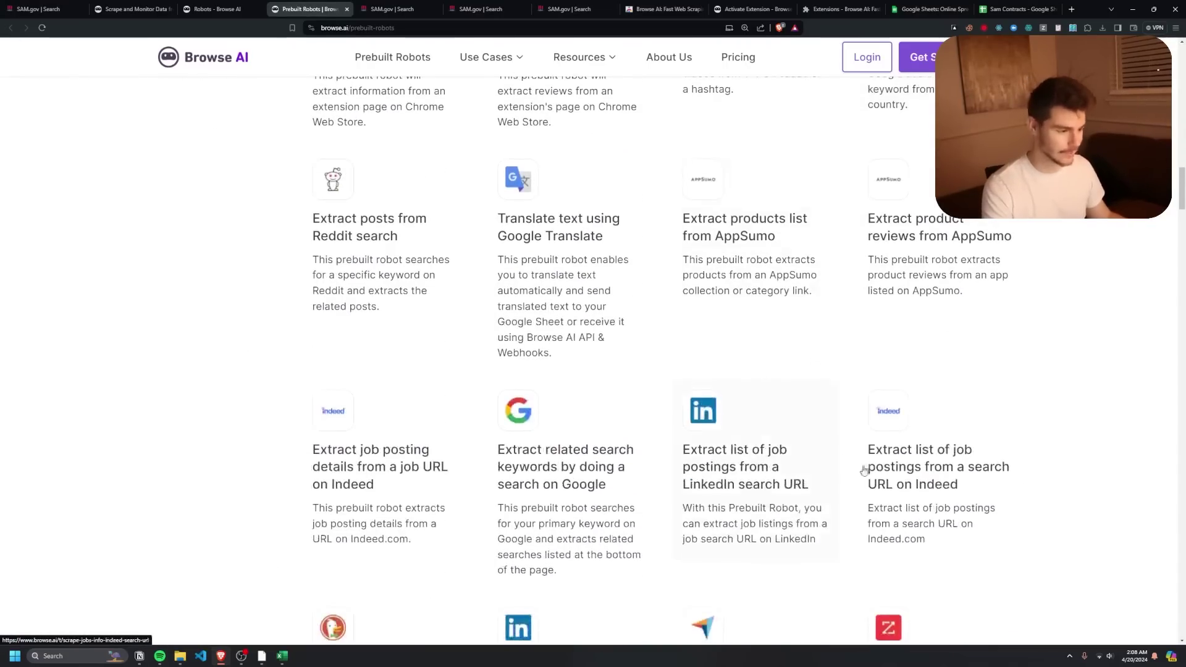
scroll(908, 511, up, 10)
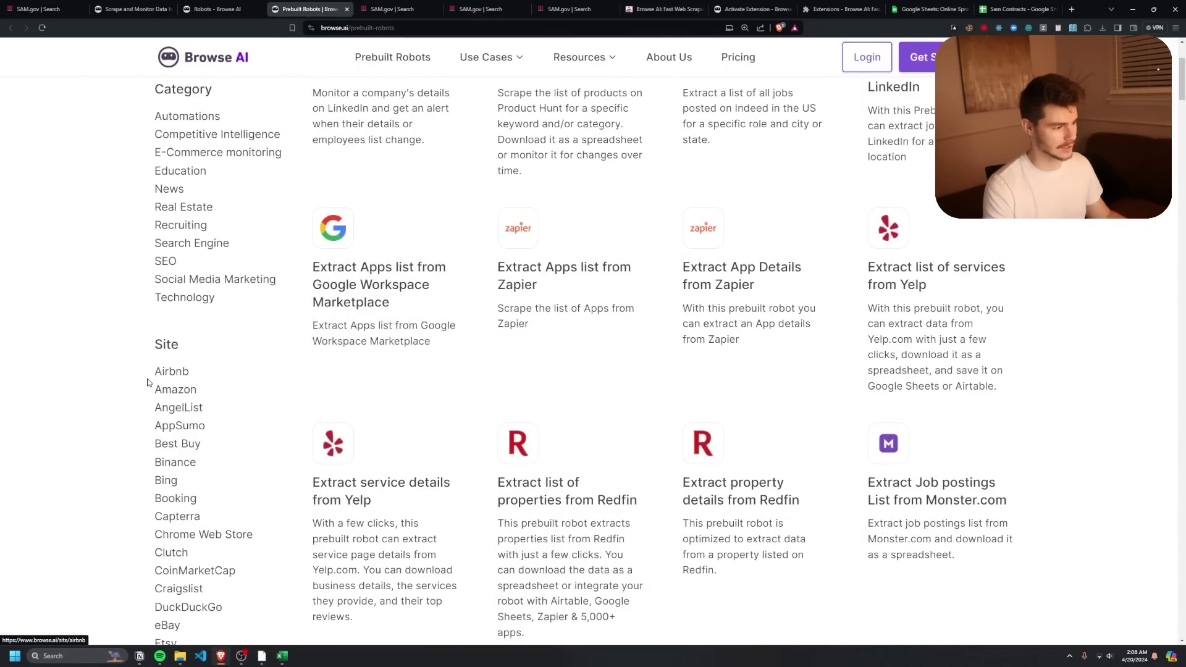
scroll(147, 383, down, 3)
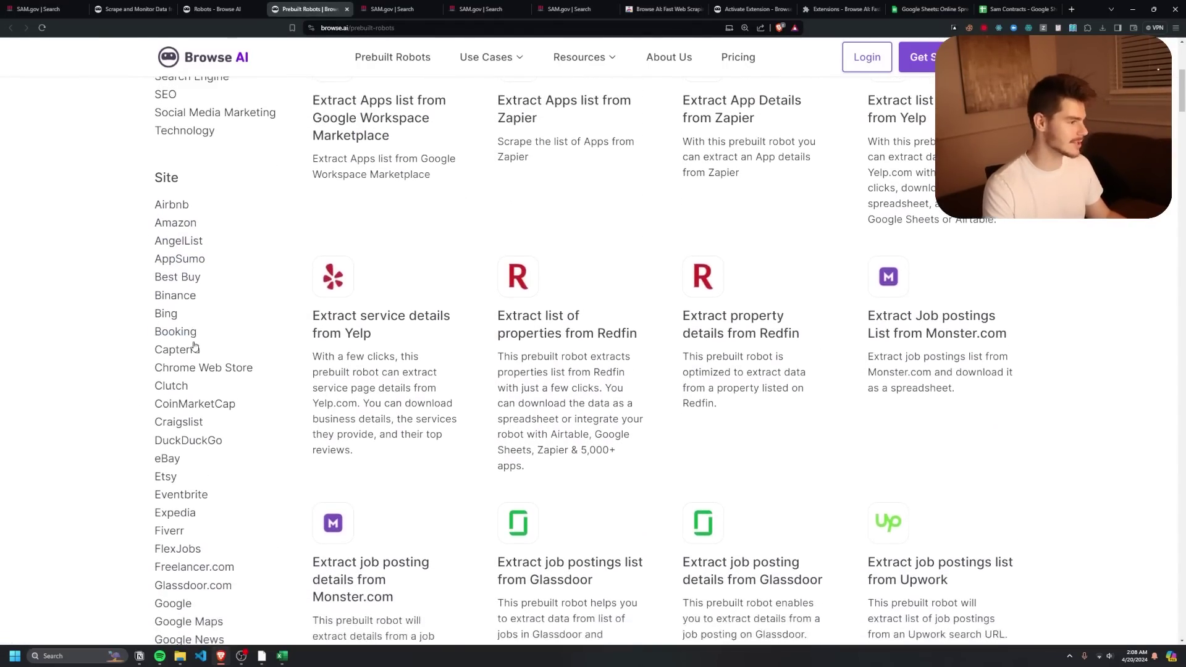
scroll(241, 399, down, 3)
scroll(216, 397, down, 1)
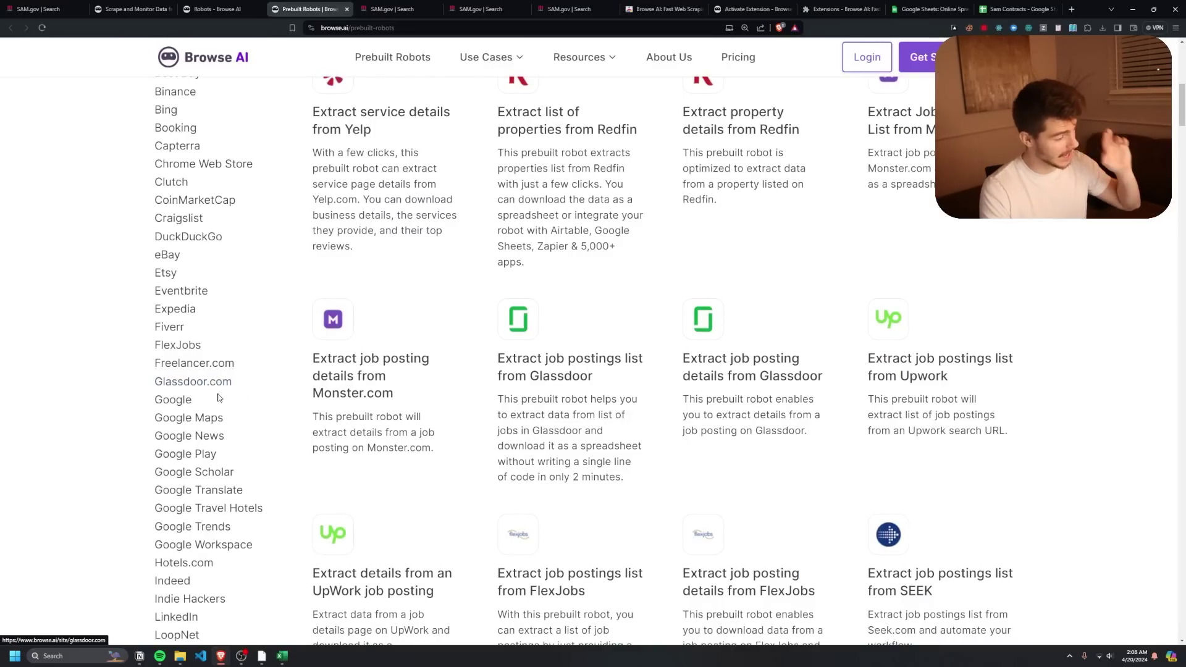
scroll(185, 426, down, 3)
scroll(163, 445, down, 2)
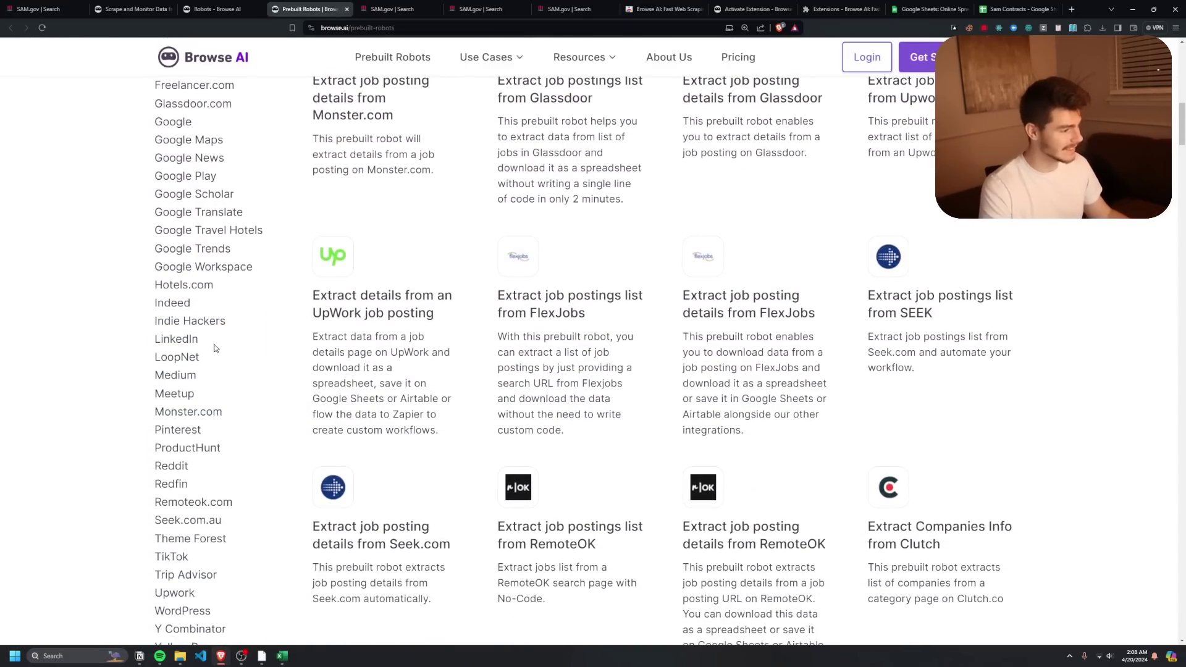
scroll(247, 451, down, 1)
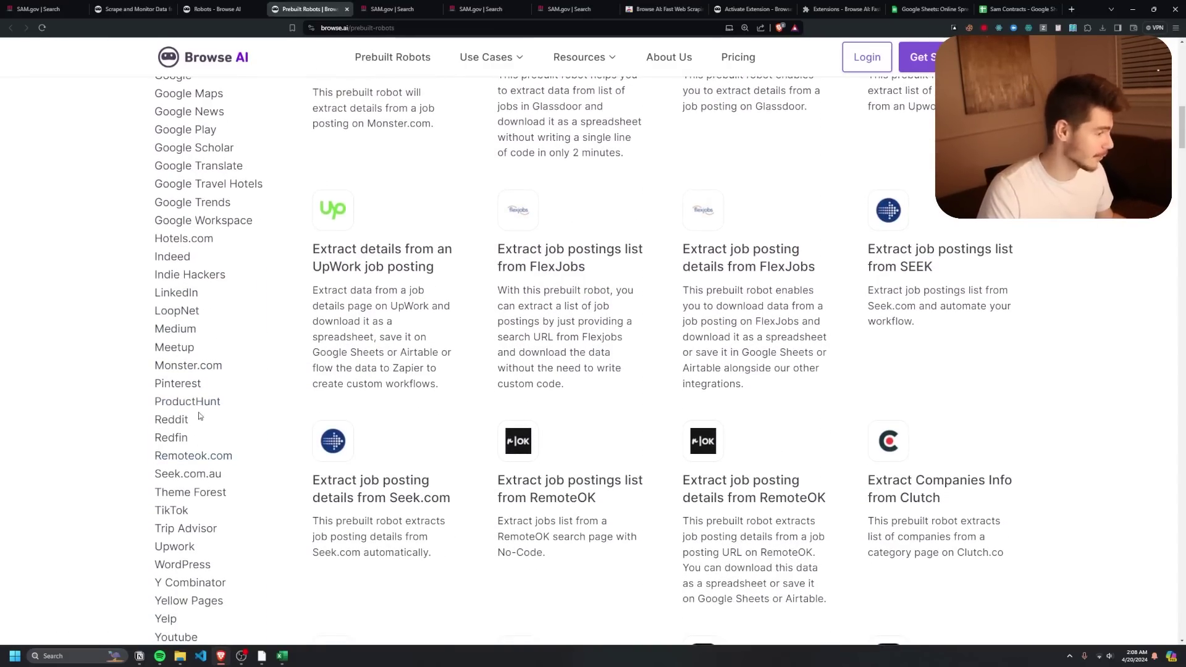
scroll(185, 432, down, 2)
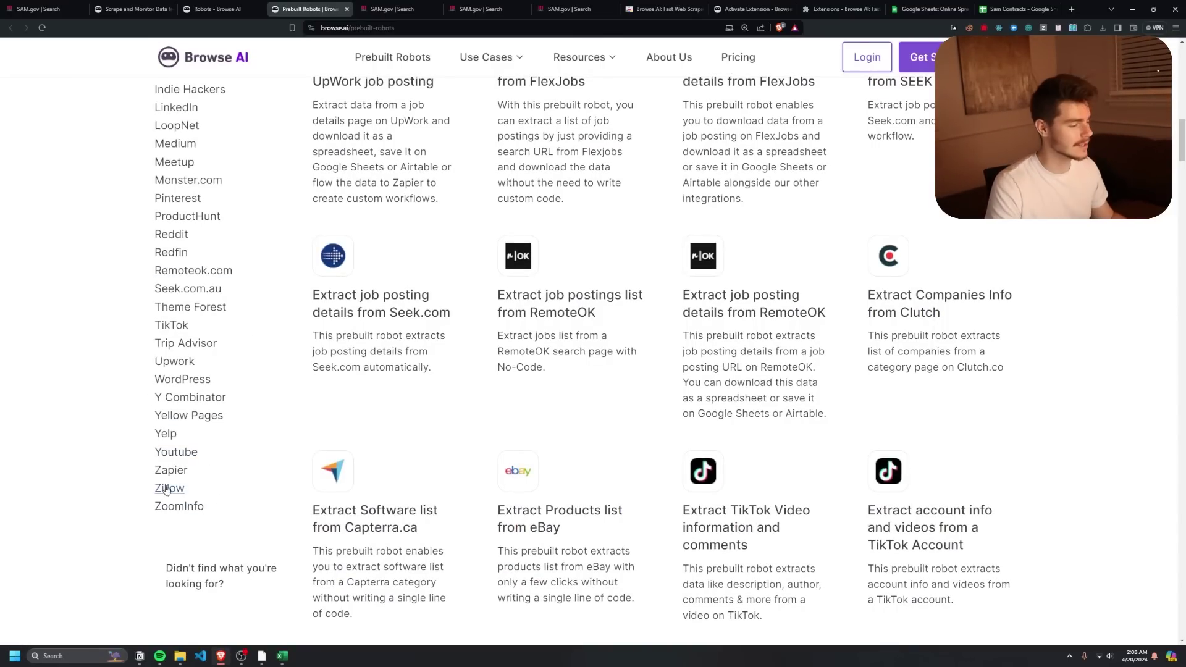
scroll(455, 480, down, 5)
scroll(721, 405, up, 10)
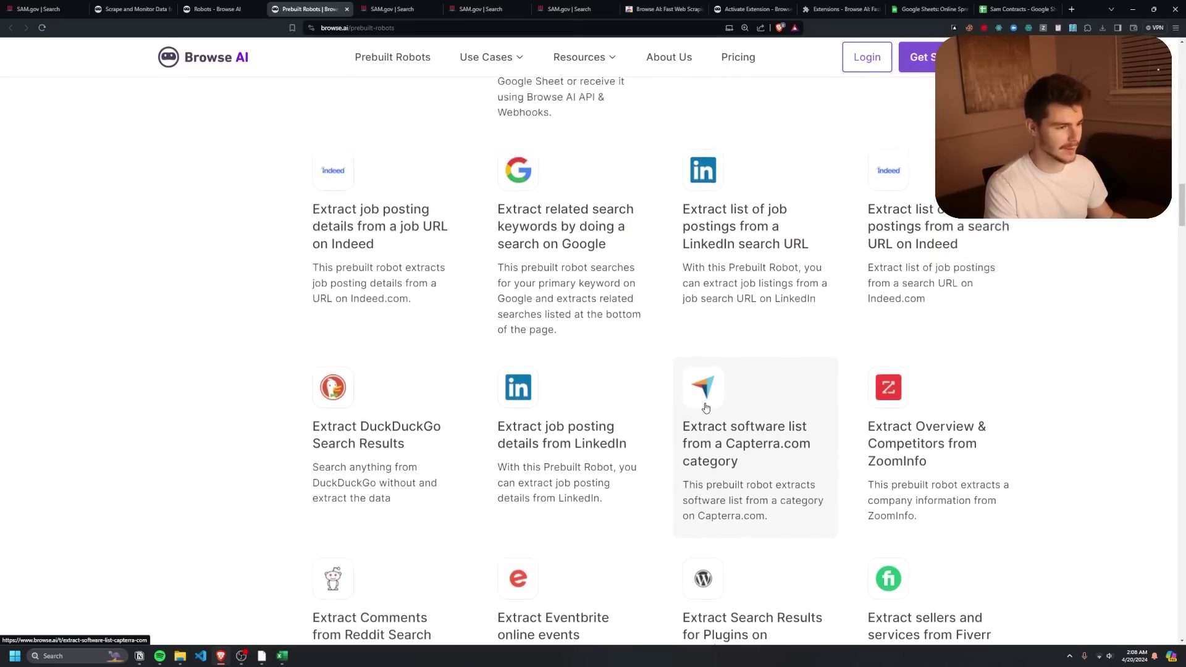
Filter the prebuilt robots by Expedia and start using the "Extract Hotels List info from Expedia" automation.
click(191, 522)
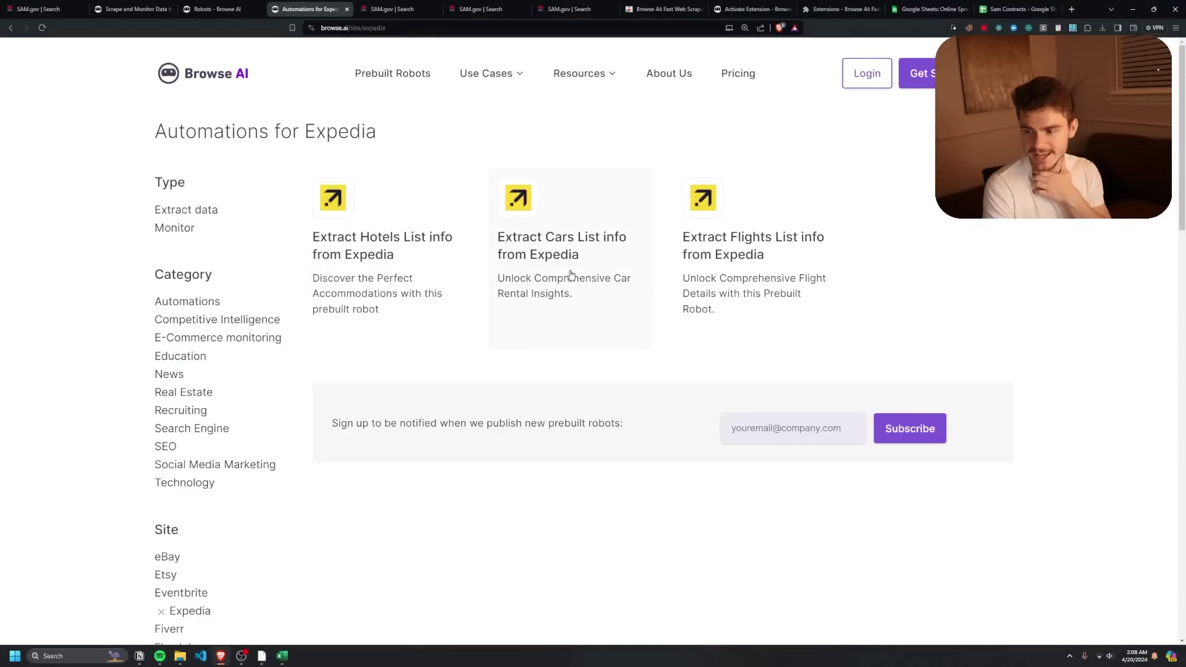
click(393, 232)
drag(415, 321, 774, 327)
scroll(577, 331, down, 6)
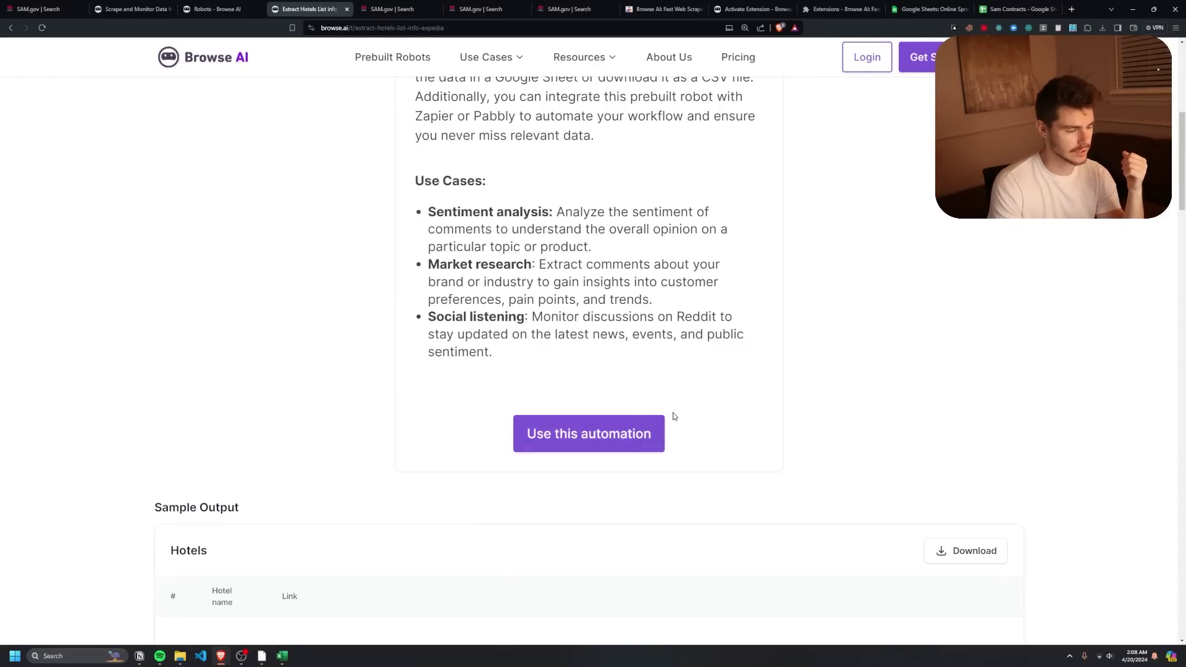
click(586, 438)
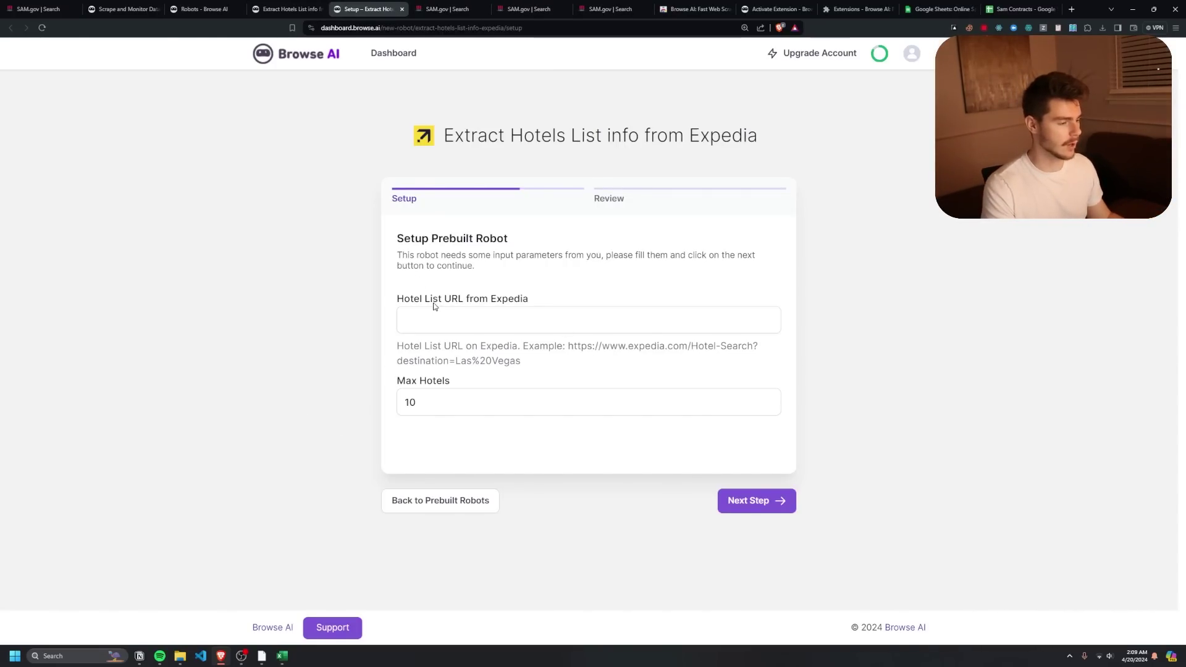
Reopen the Expedia hotel search for Florida Keys and copy its URL into the robot's Hotel List URL from Expedia.
drag(398, 301, 572, 300)
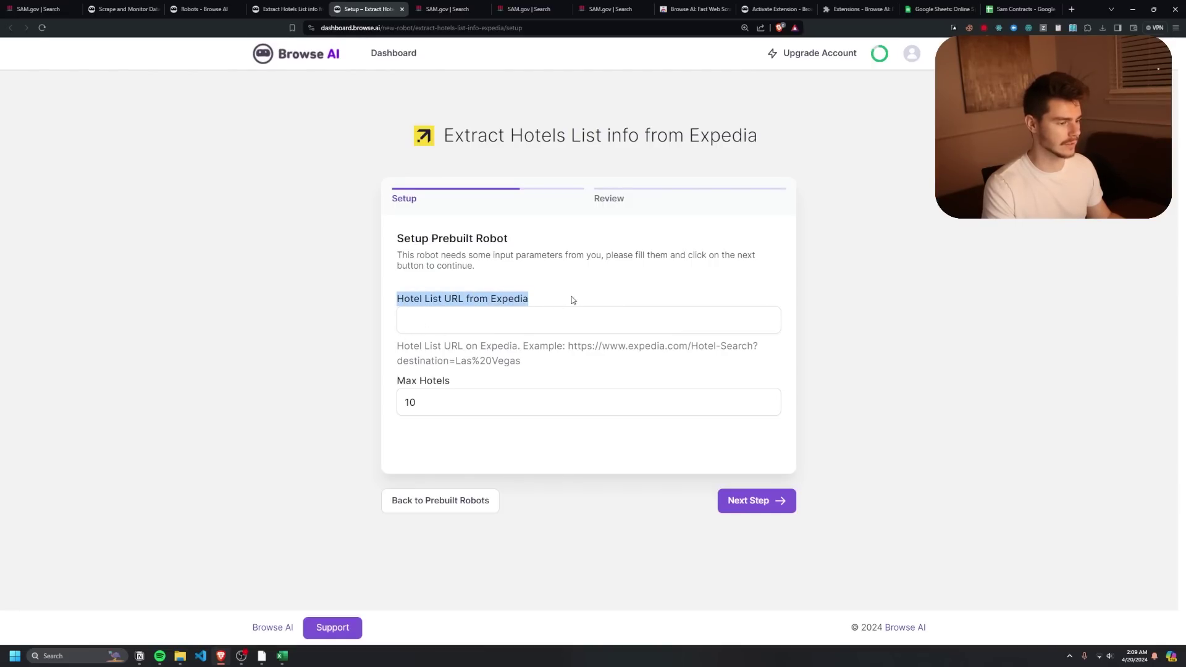
key(ctrl+shift+t)
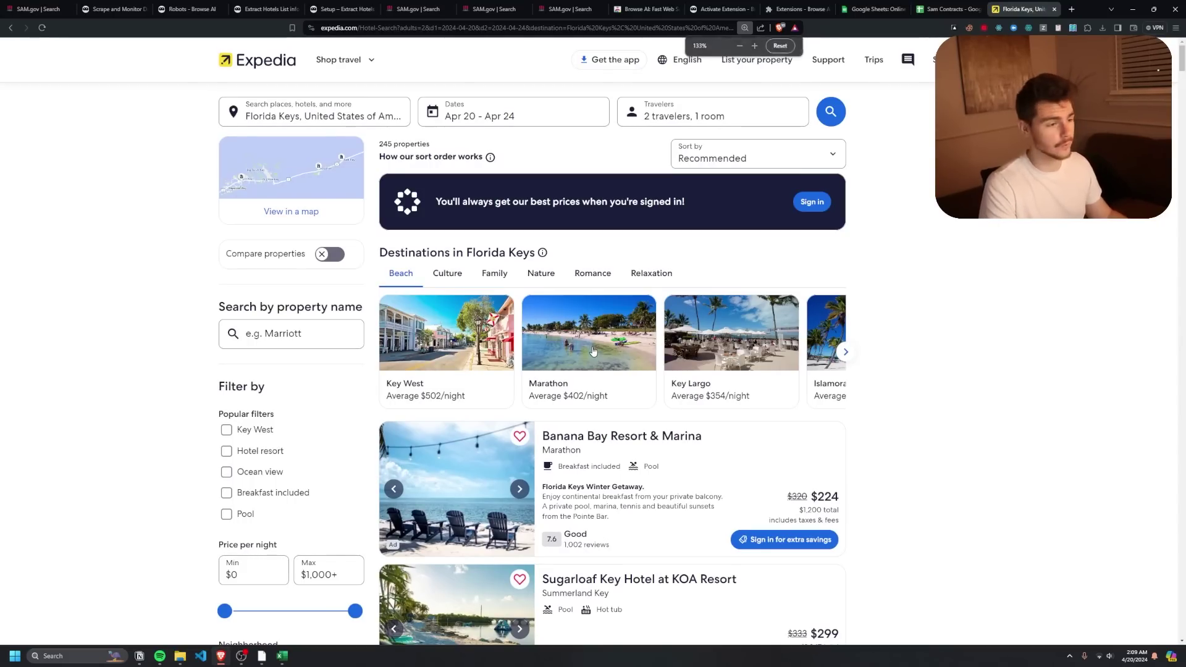
click(390, 28)
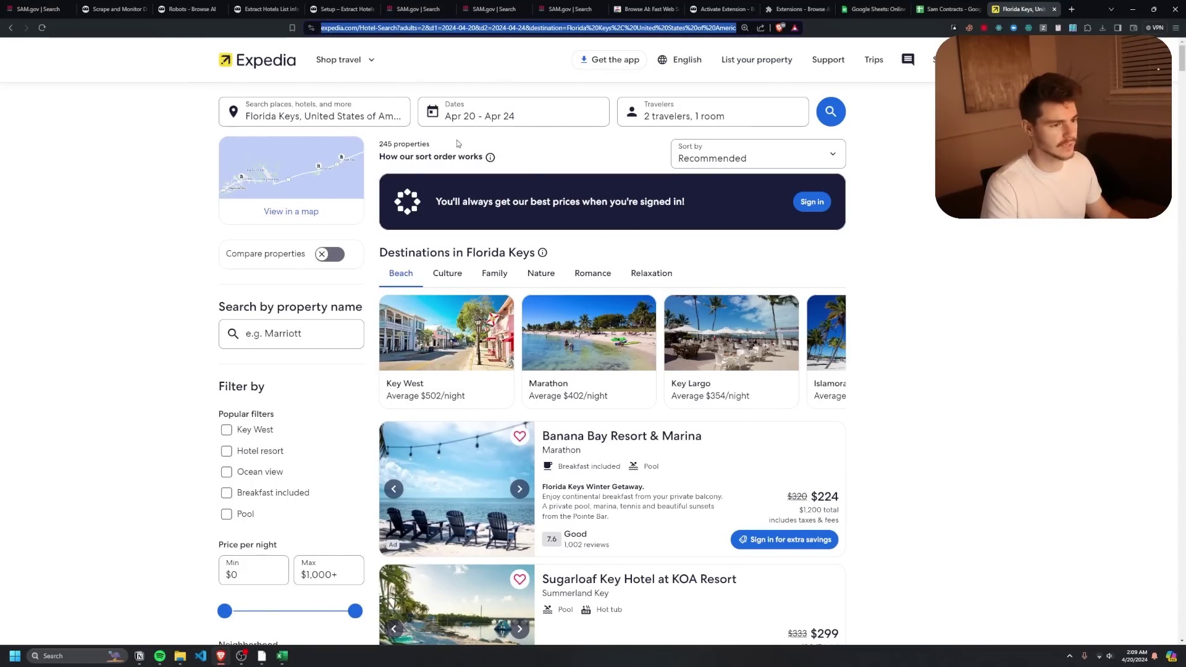
key(ctrl+5)
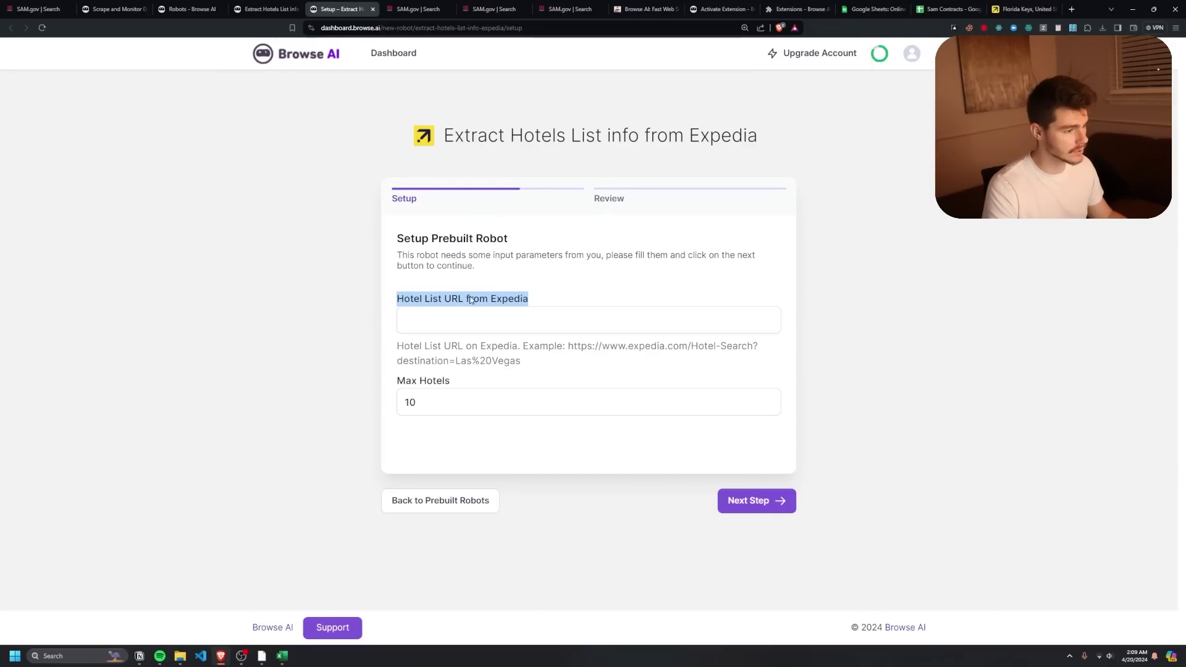
click(451, 316)
key(ctrl+v)
click(330, 376)
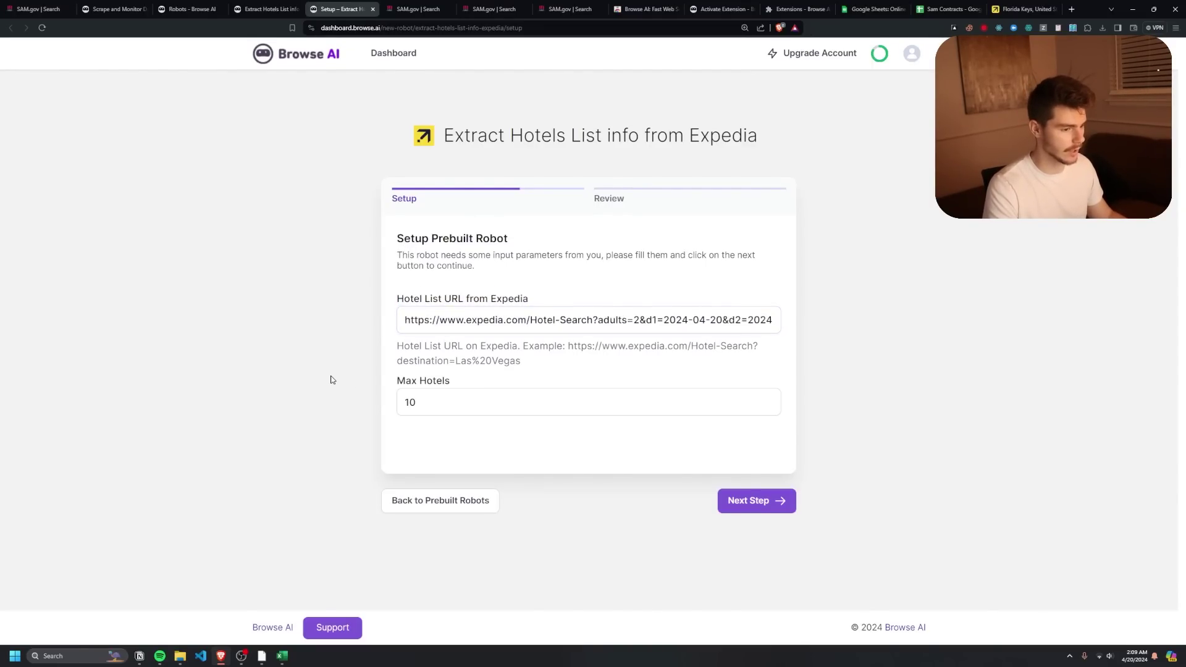
Set Max Hotels to 20, review the robot's configuration and start extracting.
drag(439, 397, 338, 398)
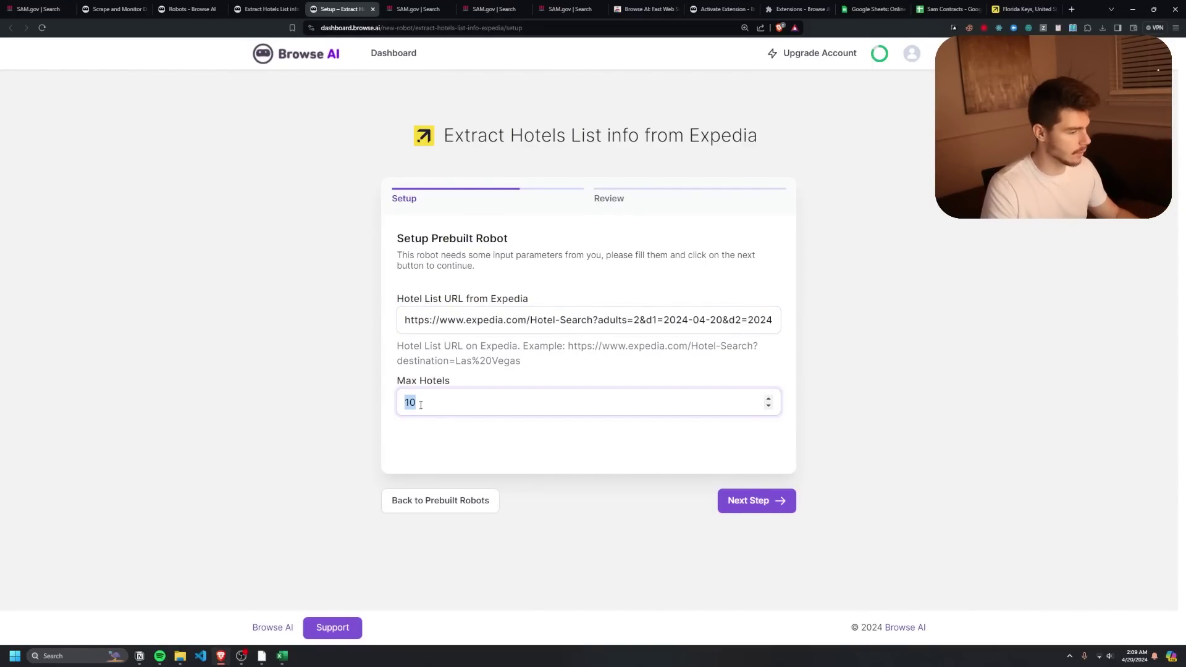
click(331, 413)
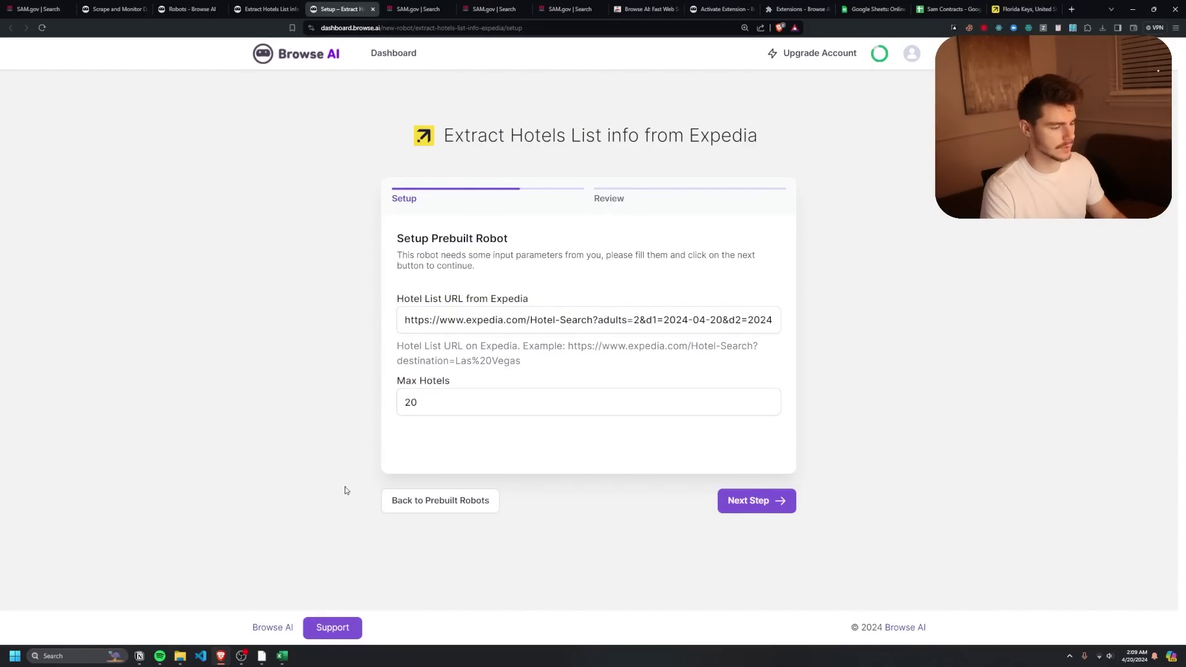
click(758, 508)
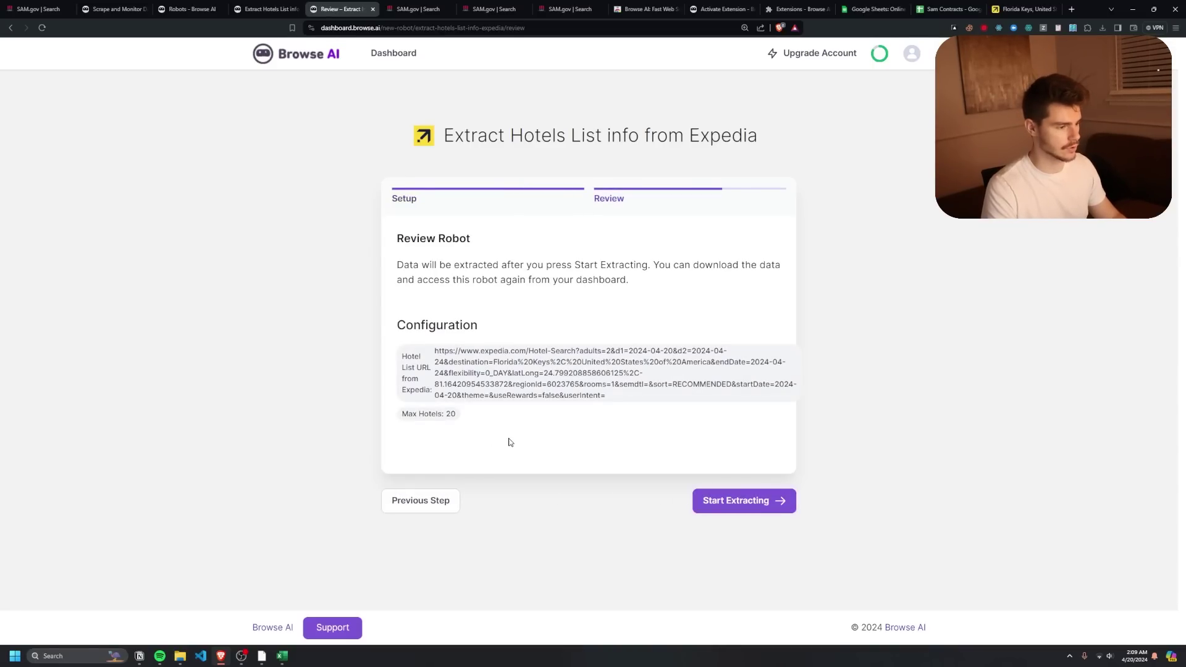
drag(529, 395, 379, 278)
click(378, 278)
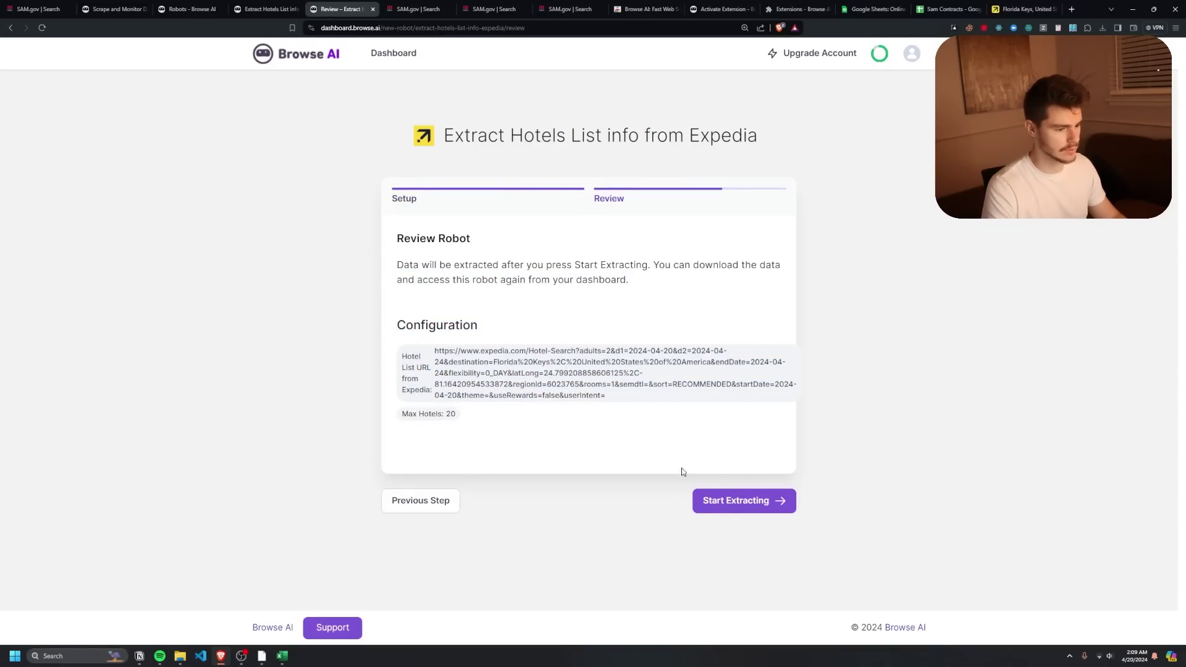
click(742, 503)
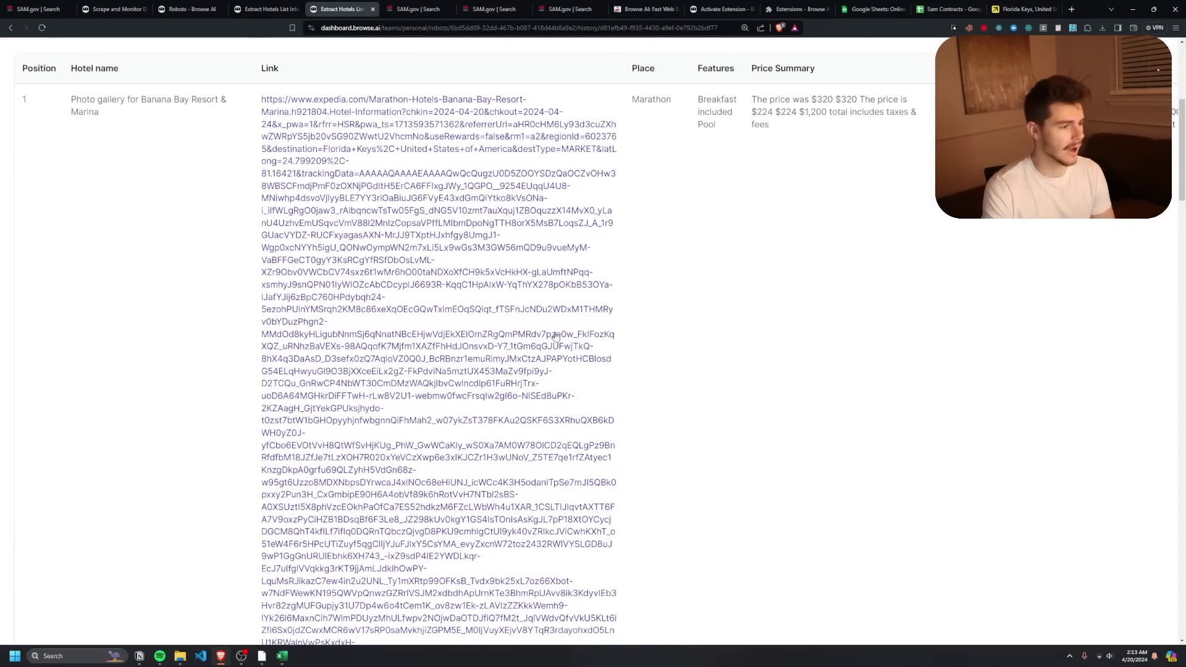
Look through the extracted Expedia hotels and expand the list to all 20 items.
scroll(556, 337, down, 20)
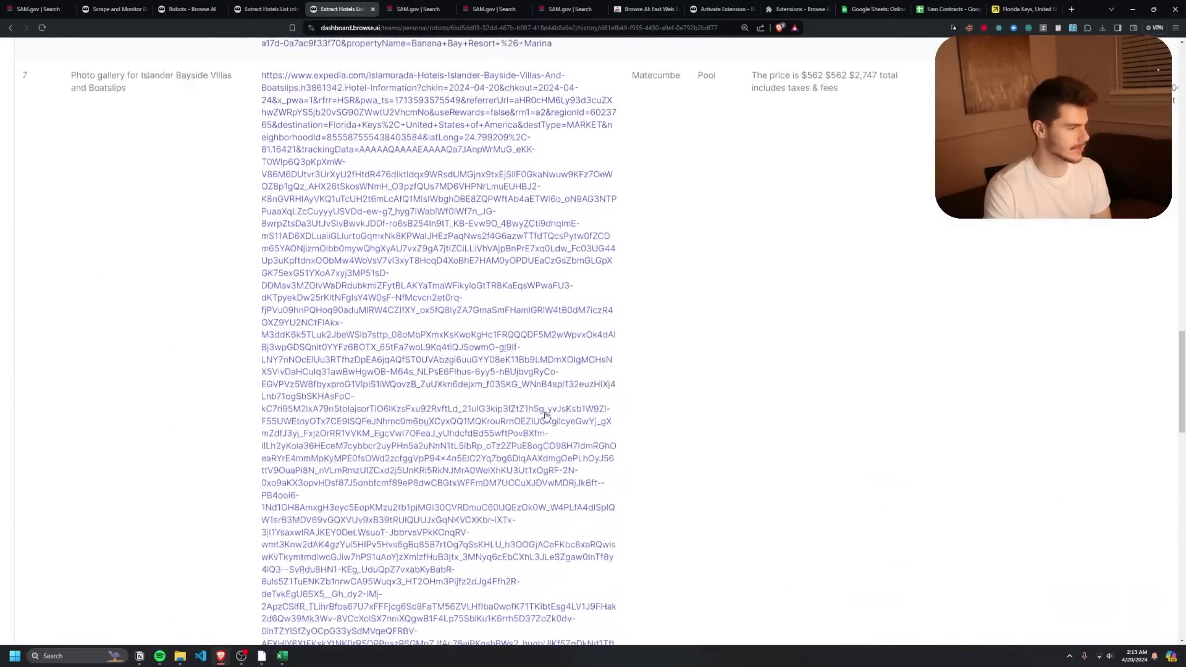
scroll(545, 417, down, 20)
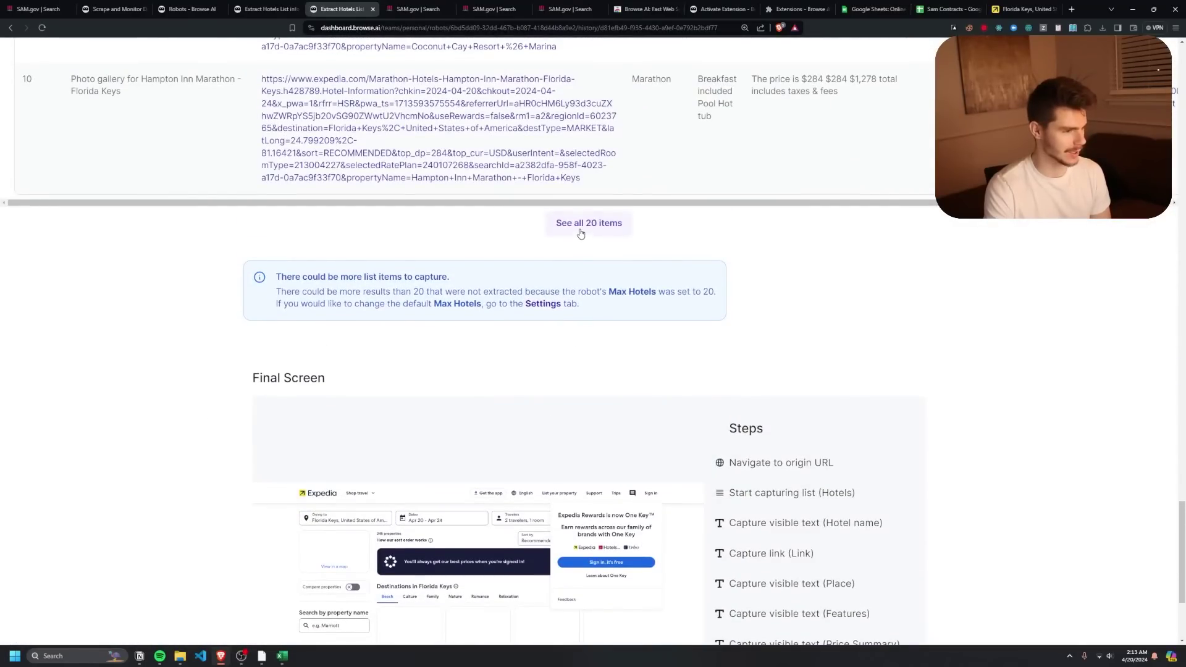
click(580, 233)
scroll(505, 463, down, 15)
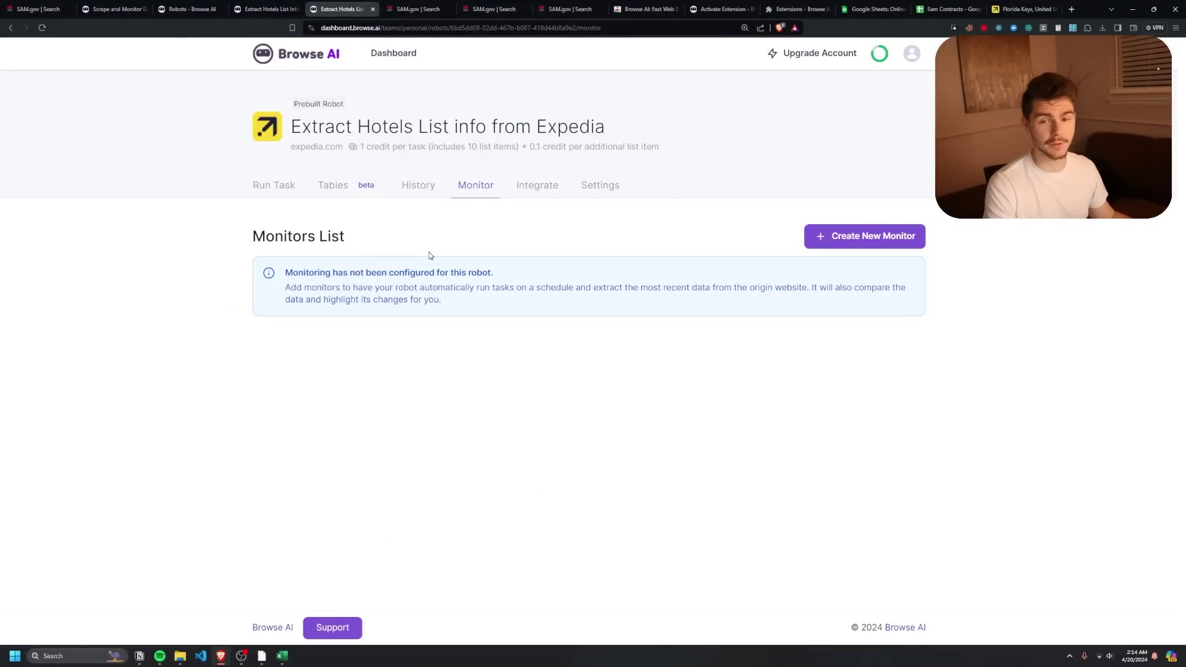
Create a default monitor that runs the Expedia hotels robot once every day with the prefilled hotel URL and Max Hotels of 20.
click(479, 181)
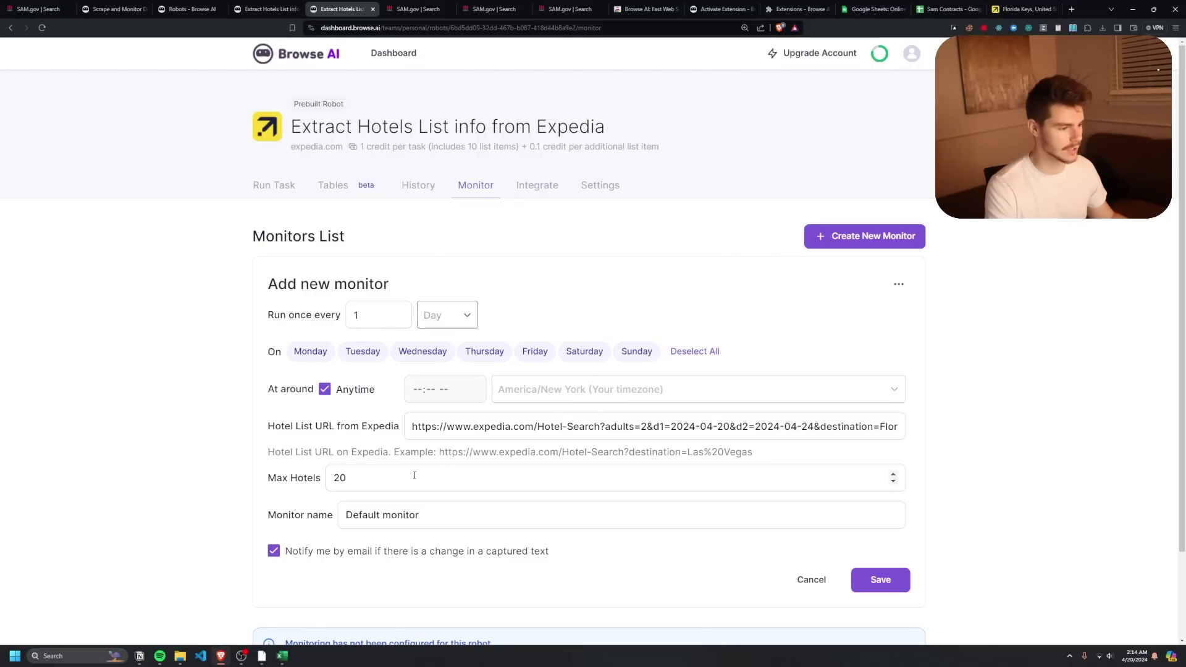
drag(442, 426, 872, 429)
key(Tab)
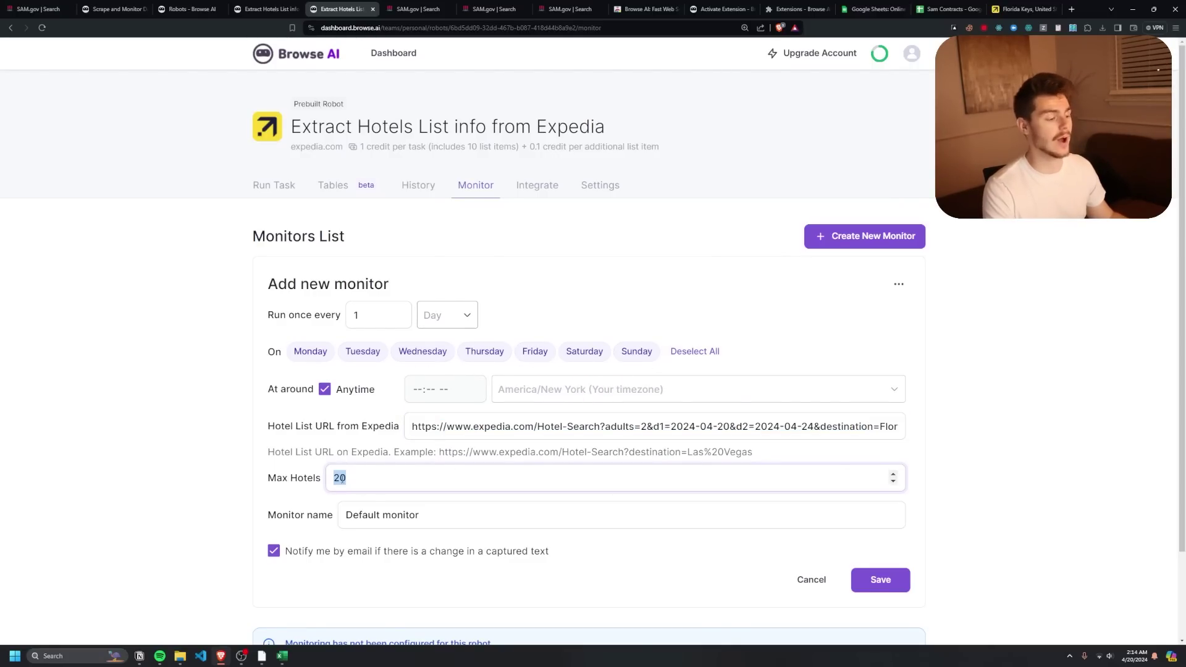
scroll(316, 491, down, 2)
click(881, 477)
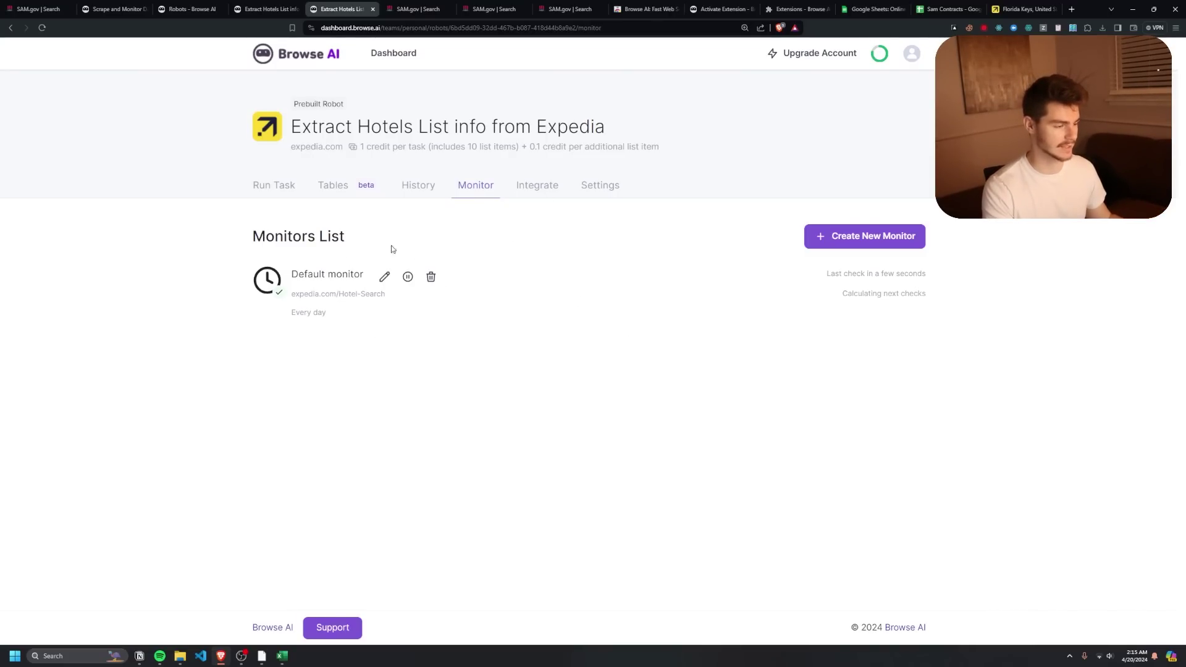
Return to the prebuilt robots page and filter the automations by the Indeed site.
key(ctrl+shift+Tab)
scroll(239, 451, up, 2)
click(234, 440)
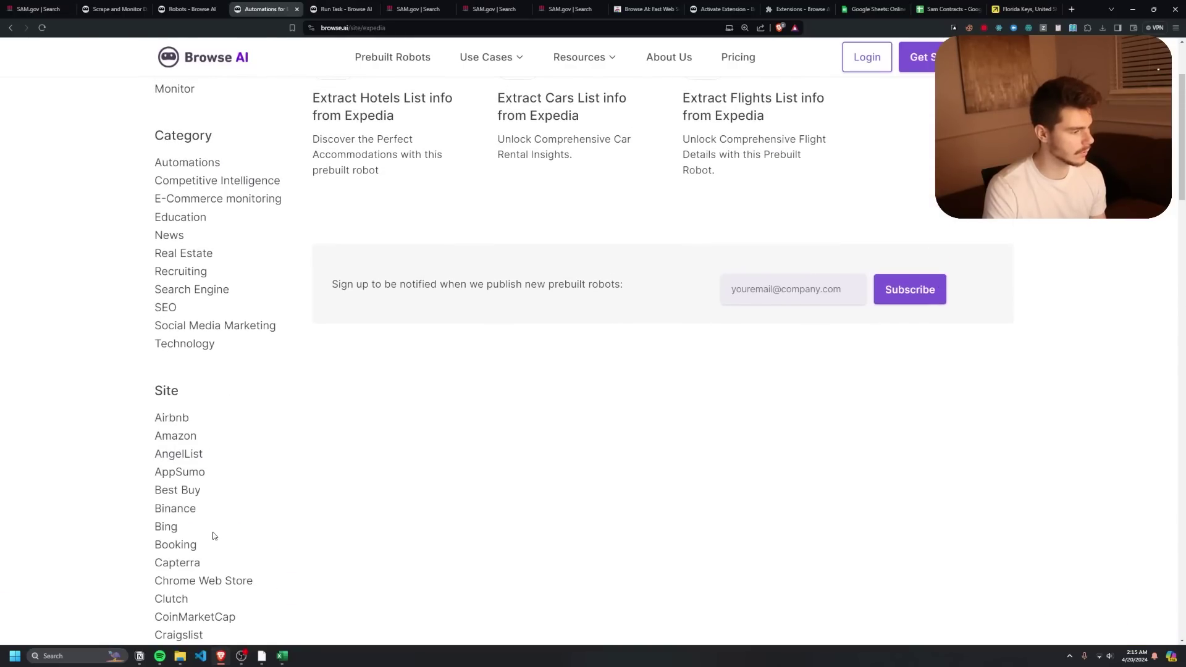
scroll(212, 534, down, 3)
scroll(204, 445, down, 6)
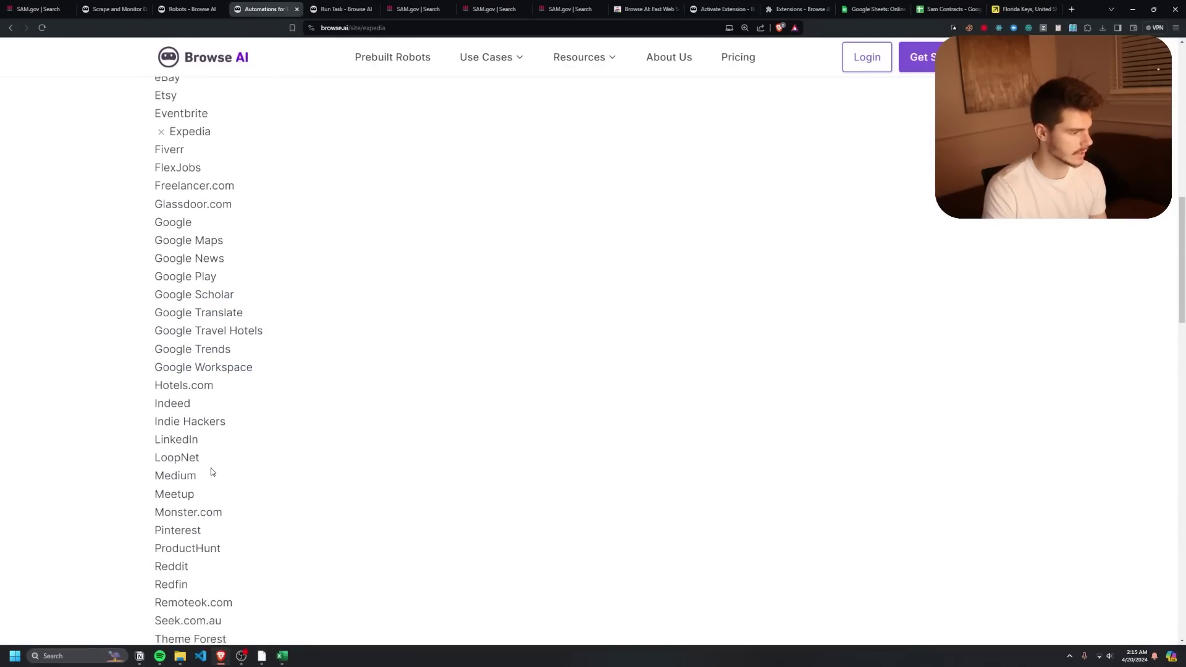
click(187, 403)
scroll(270, 504, down, 1)
scroll(250, 510, up, 1)
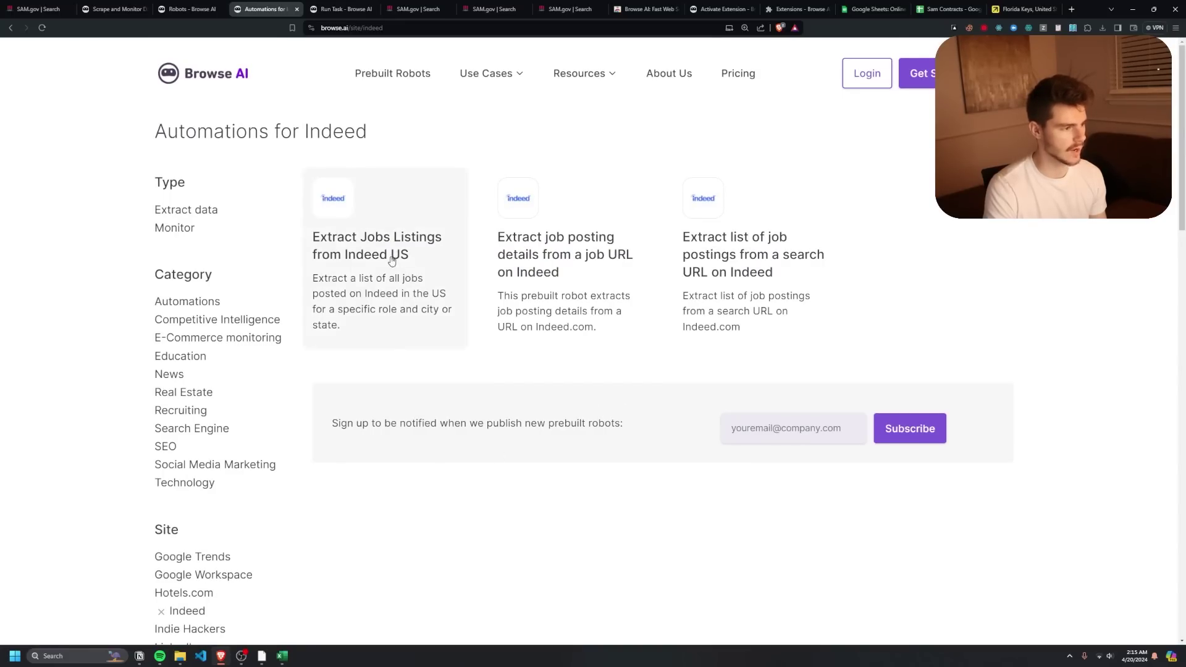
Review the "Extract Jobs Listings from Indeed US" robot's inputs and outputs and start using this automation.
click(366, 239)
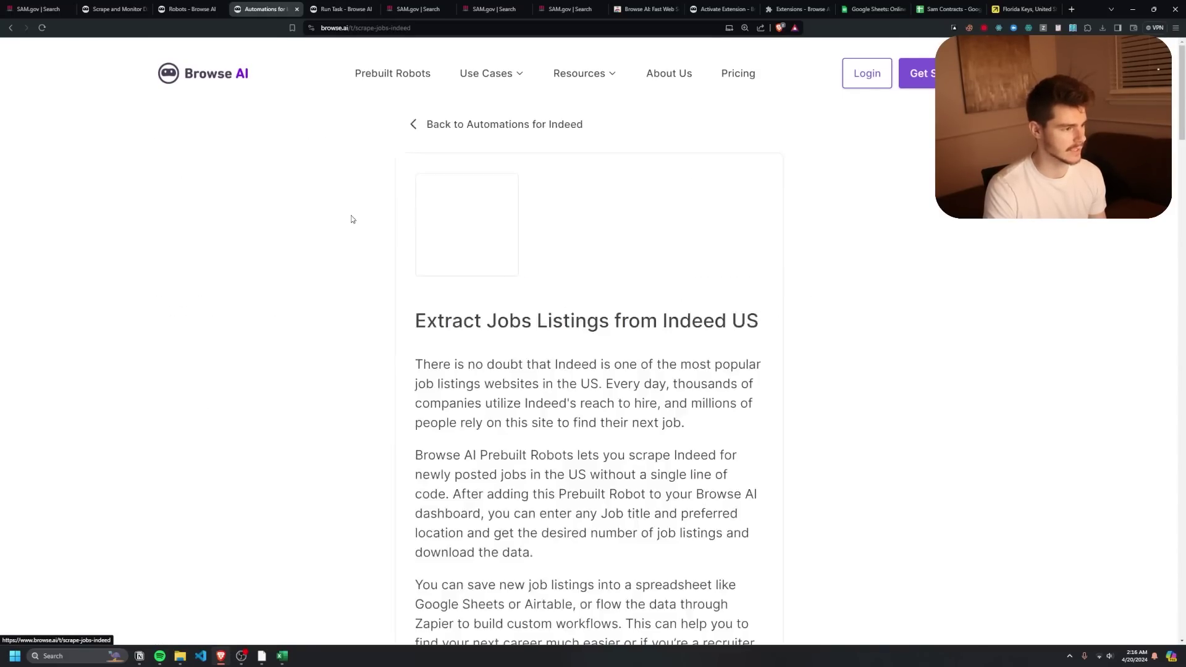
scroll(410, 305, down, 8)
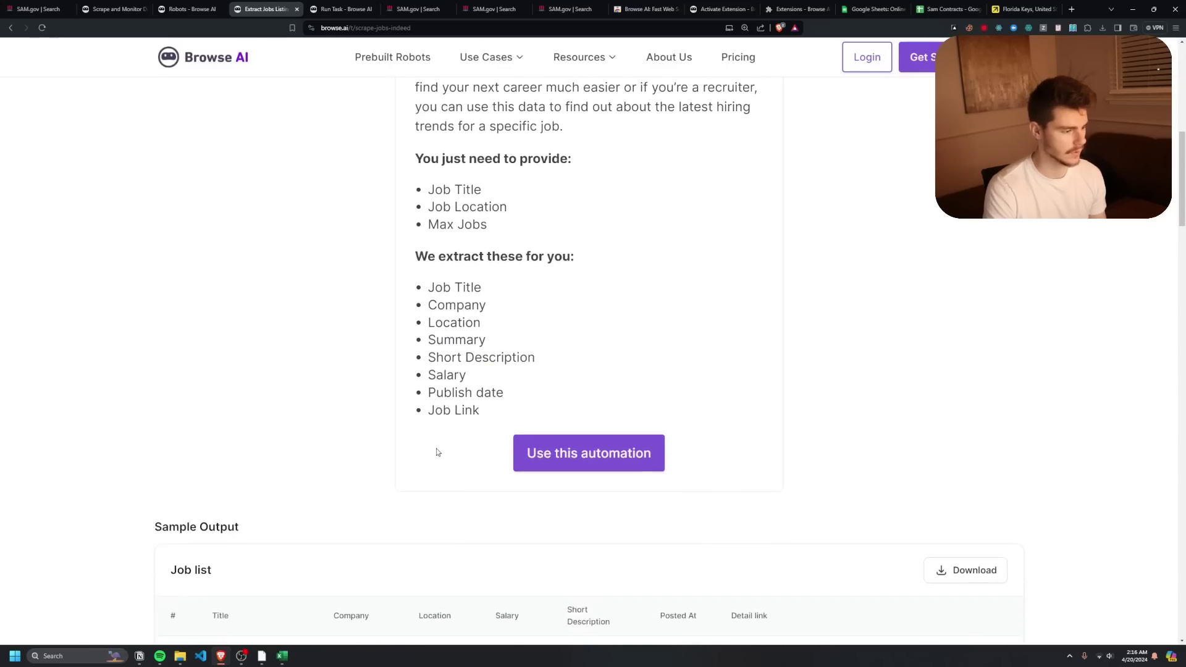
click(606, 460)
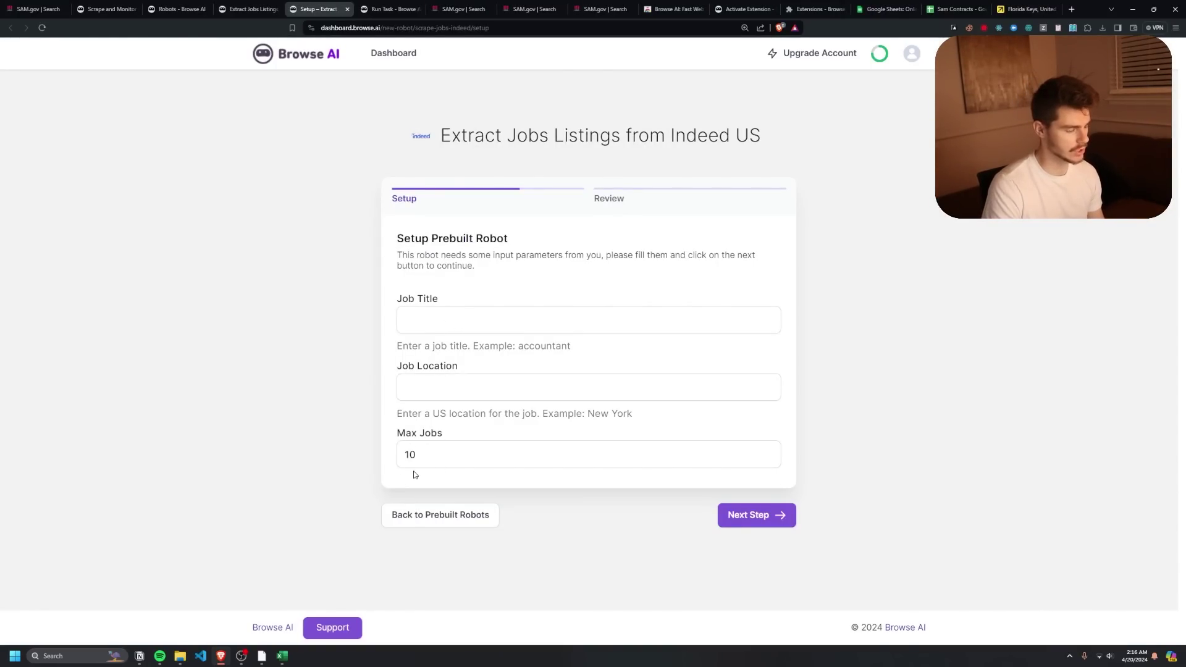
Set the Job Title to Automation Expert, Job Location to Remote and Max Jobs to 30, and start extracting.
click(463, 304)
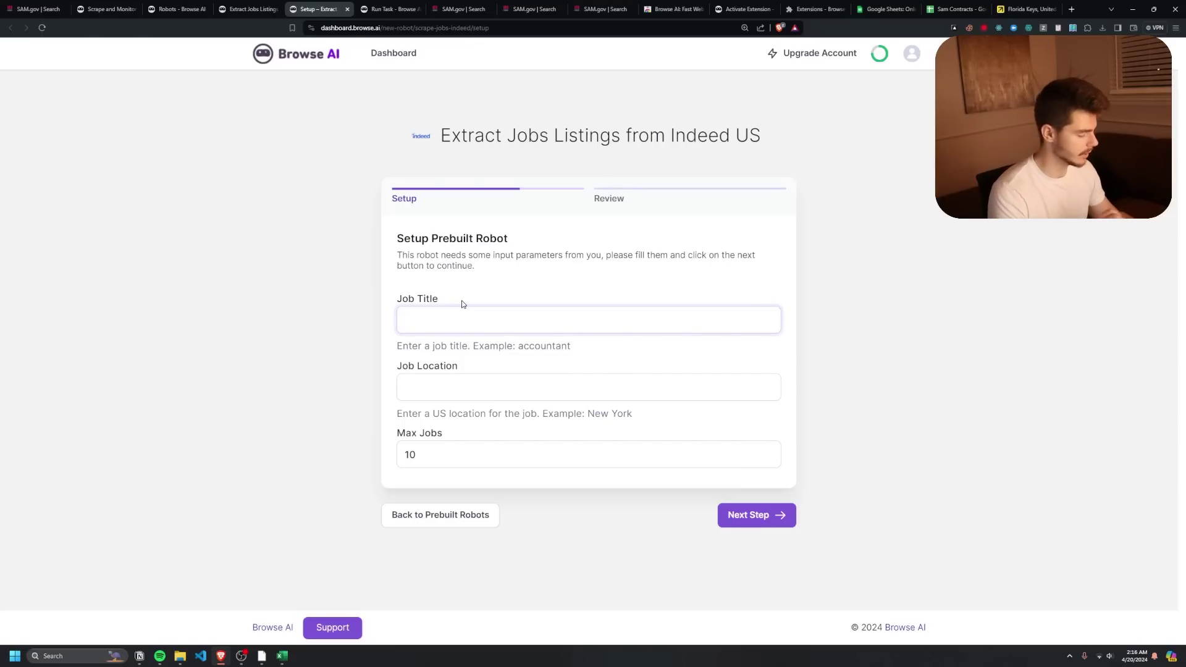
text(Automation Expert)
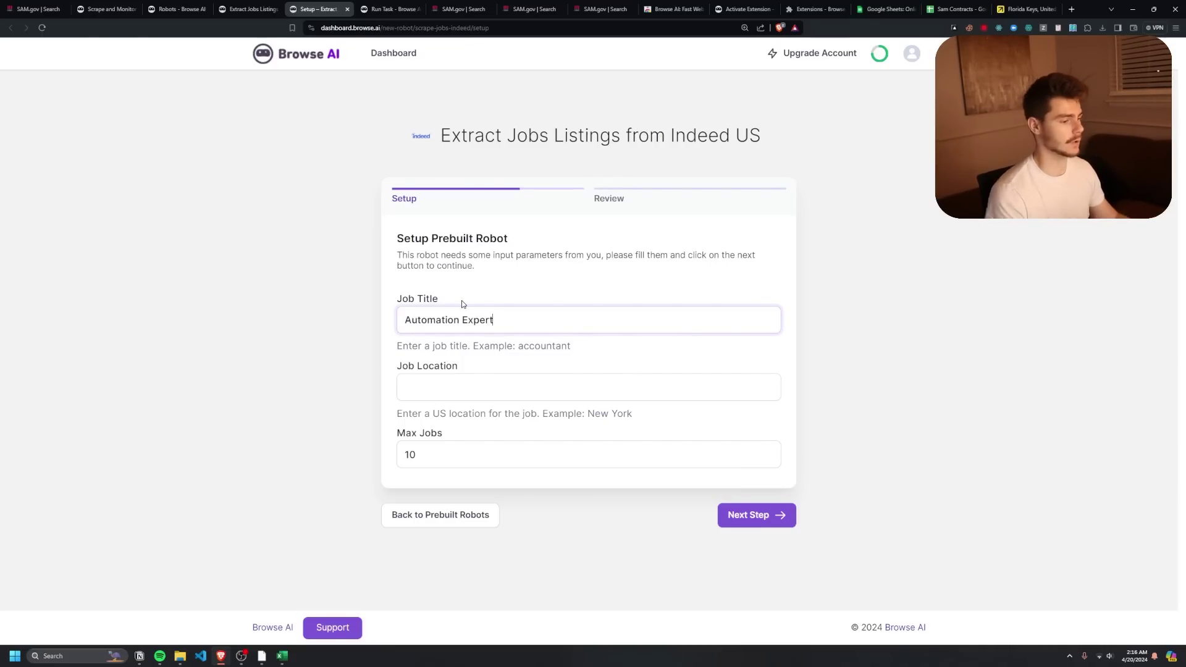
click(433, 394)
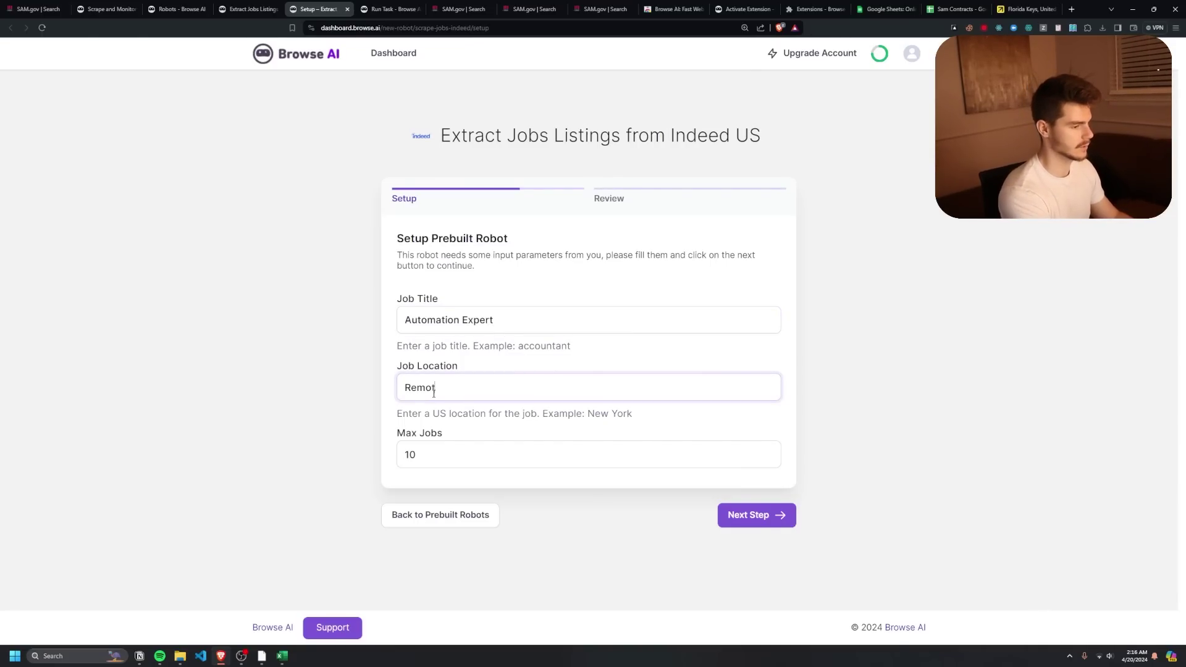
key(Tab)
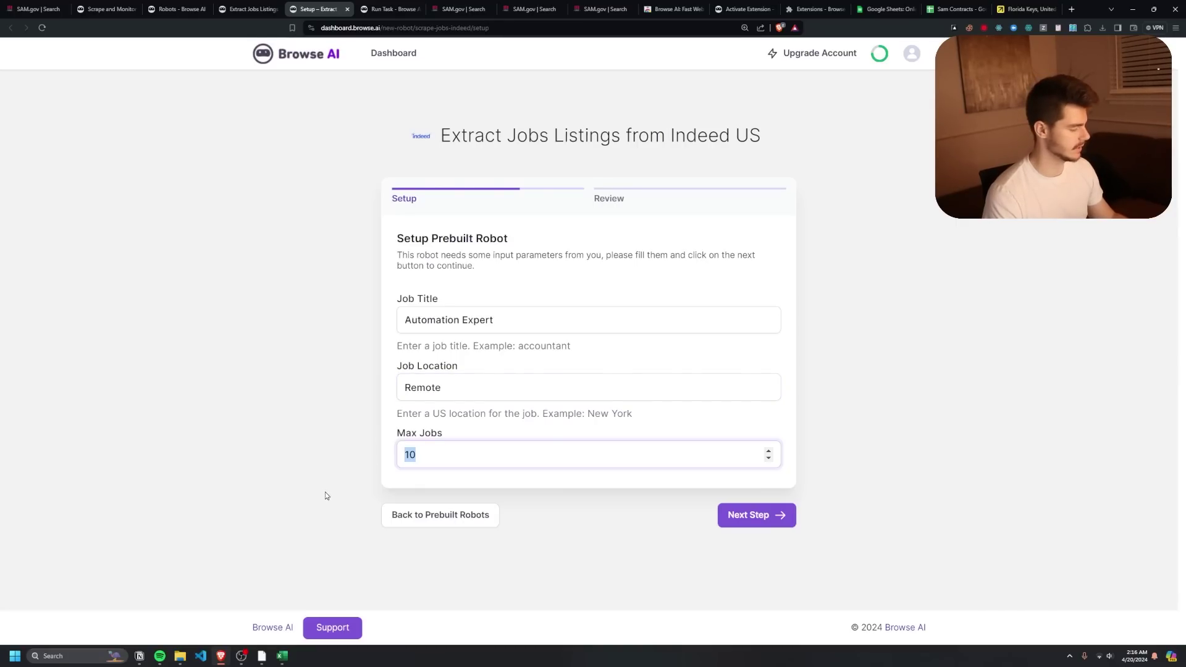
text(30)
click(766, 518)
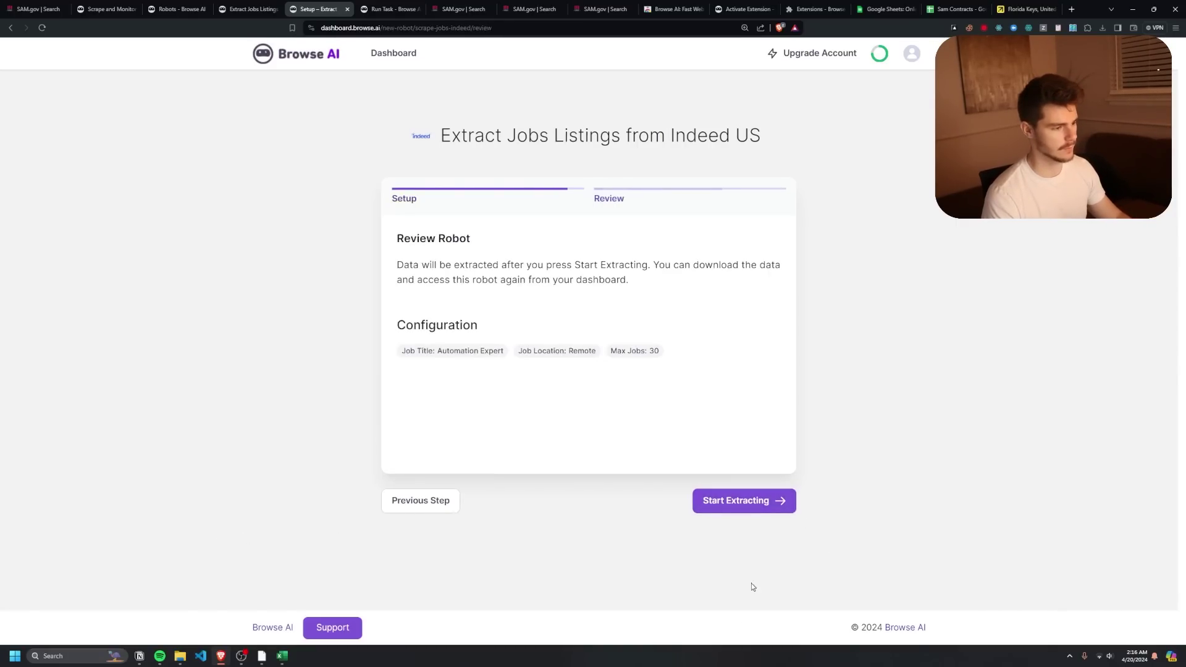
click(747, 501)
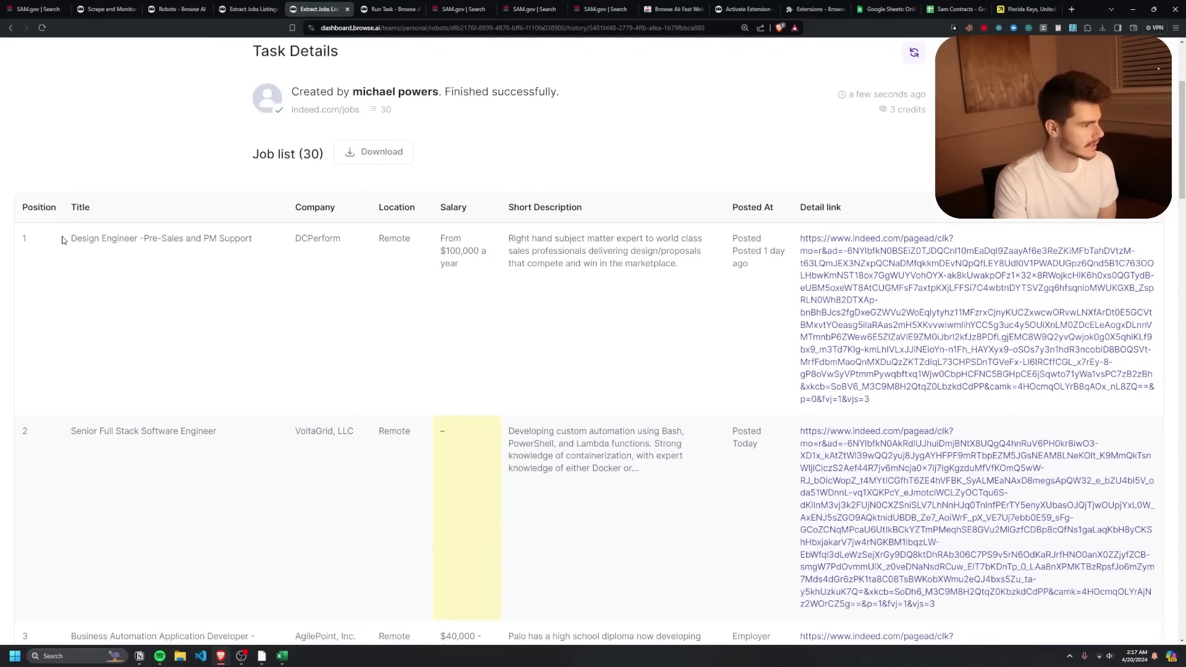
Examine the extracted Indeed job titles, expanding the list to all 30 items.
scroll(147, 250, down, 3)
drag(76, 246, 185, 247)
scroll(260, 319, down, 2)
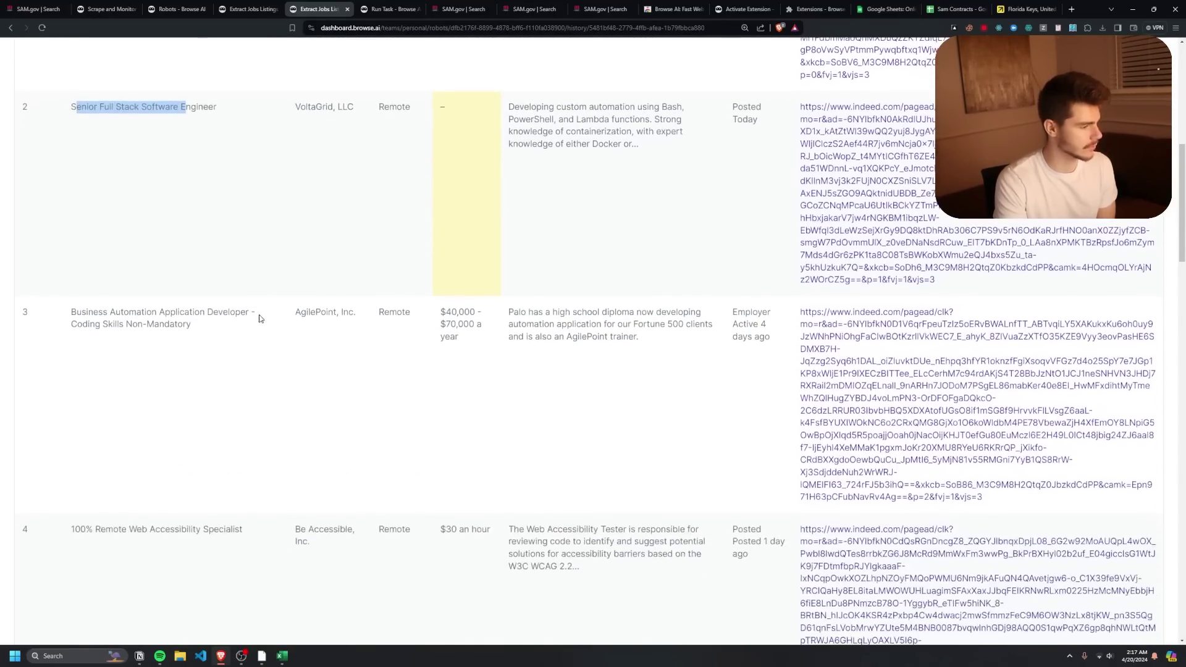
scroll(186, 324, down, 3)
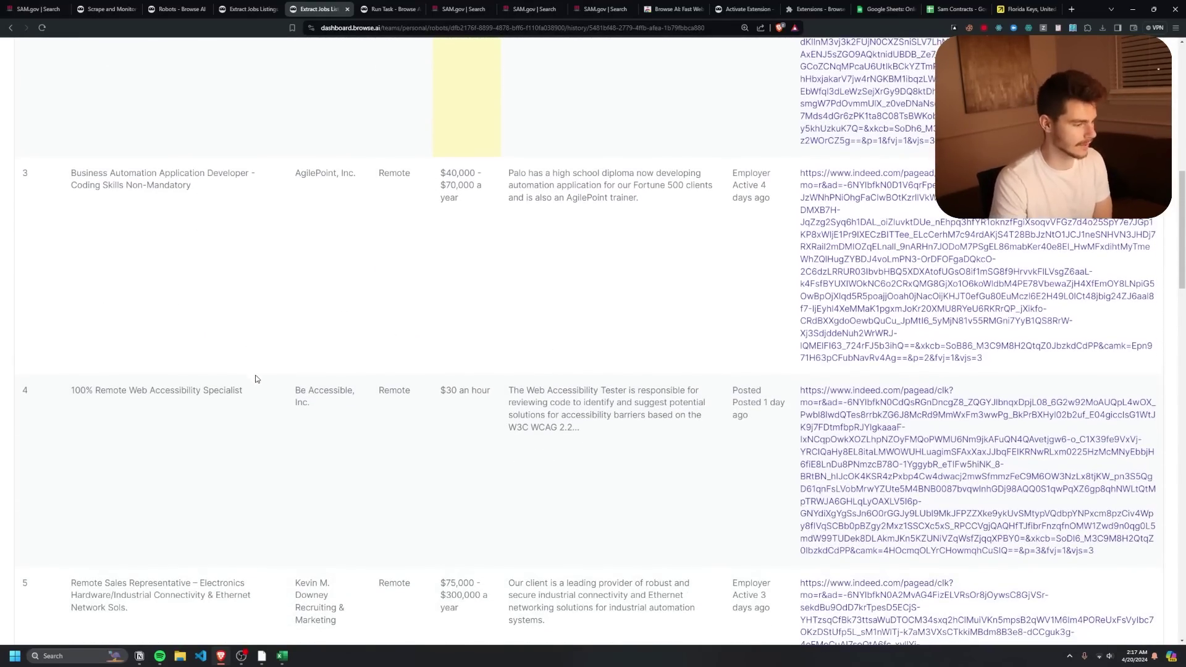
scroll(255, 379, down, 20)
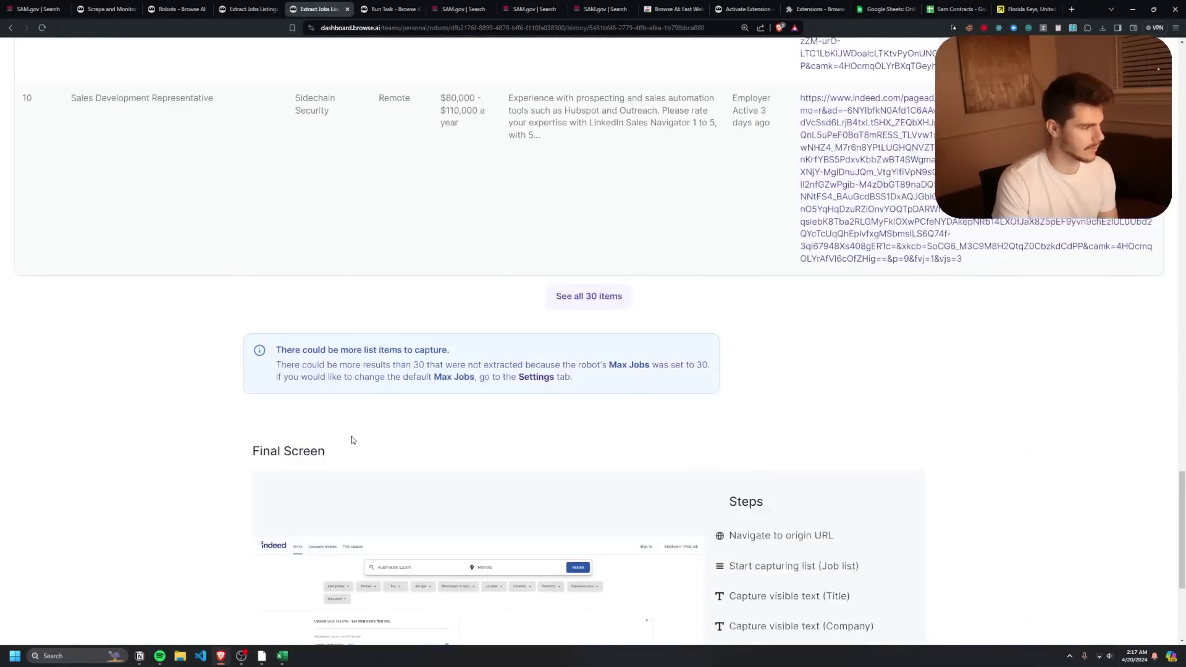
click(621, 262)
scroll(617, 364, down, 3)
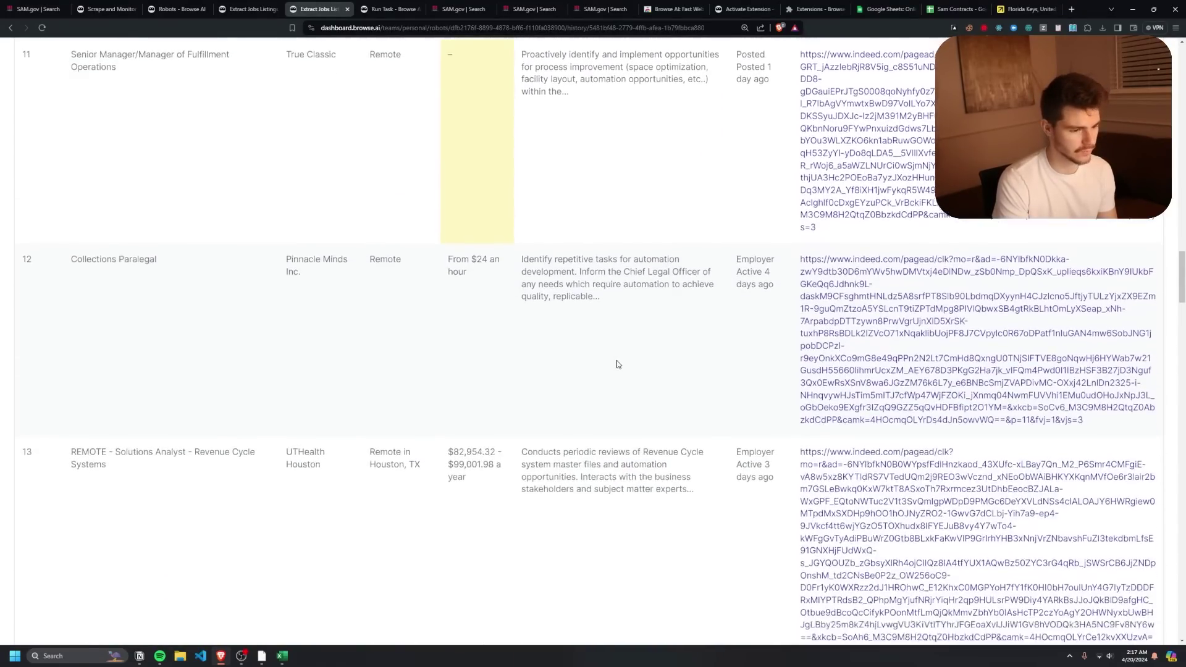
scroll(618, 365, down, 15)
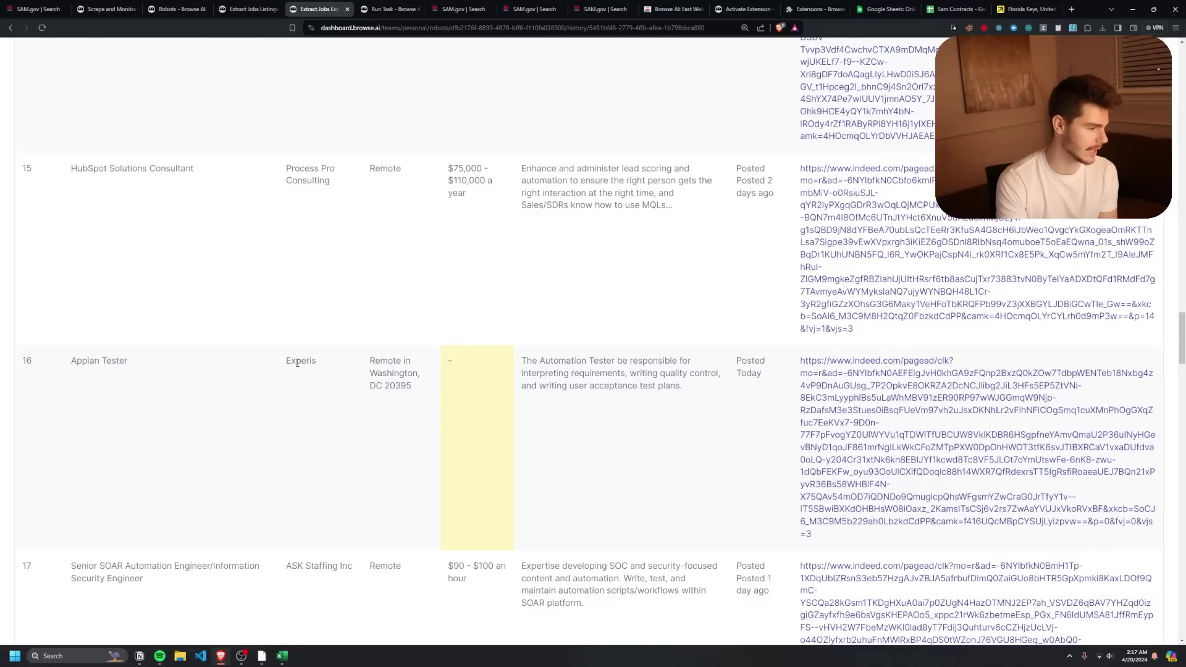
drag(54, 368, 195, 428)
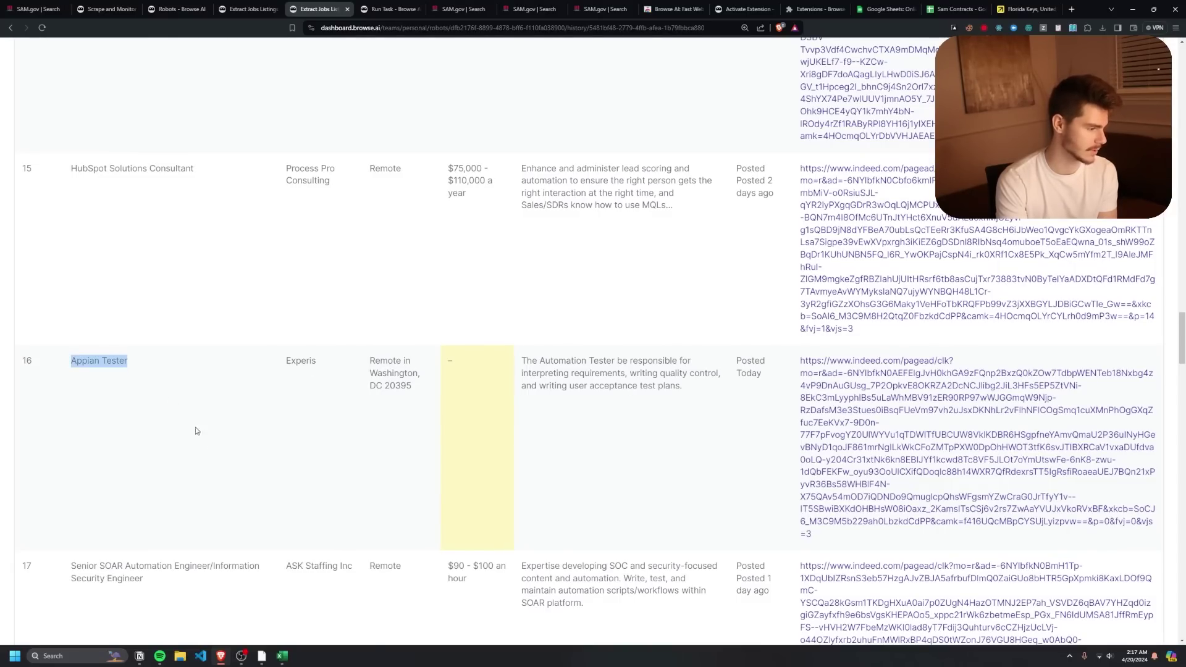
Download the Indeed job list as CSV, open it in Excel and look over its rows.
scroll(423, 334, up, 20)
click(390, 341)
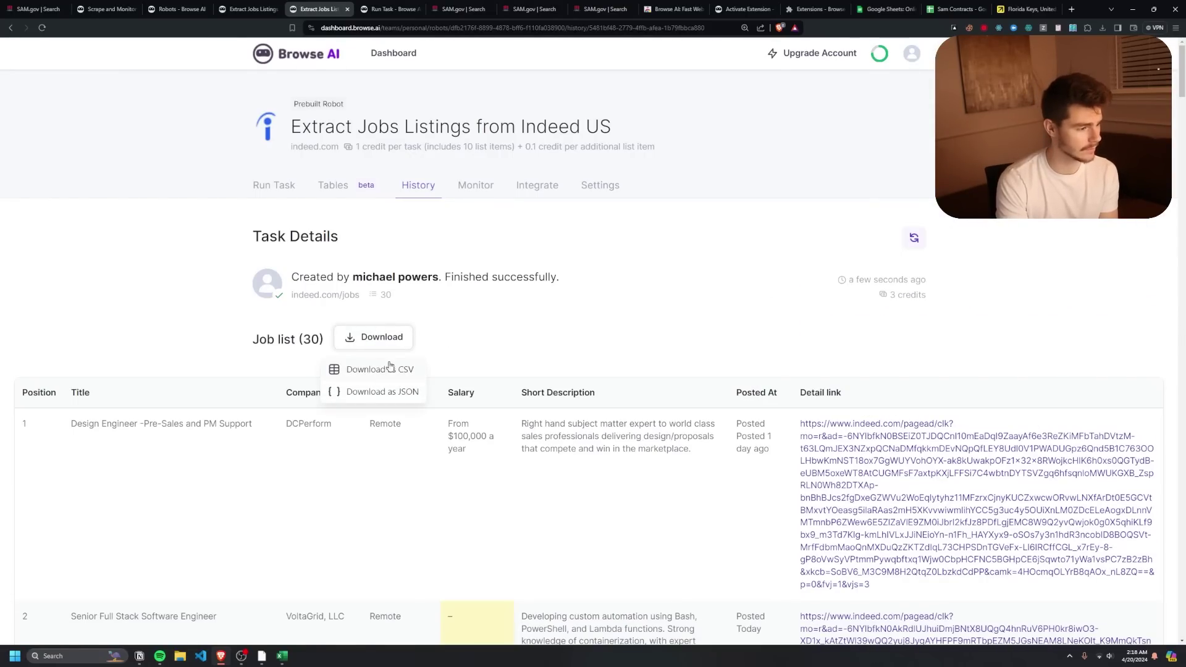
click(387, 375)
key(Return)
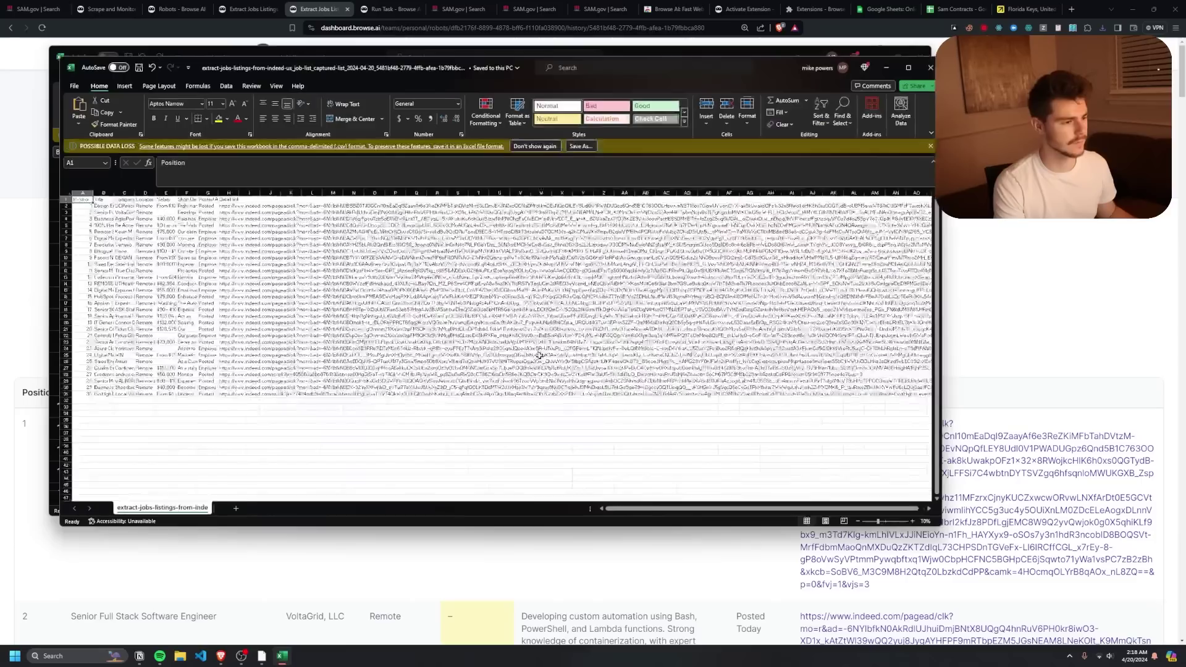
scroll(386, 357, up, 2)
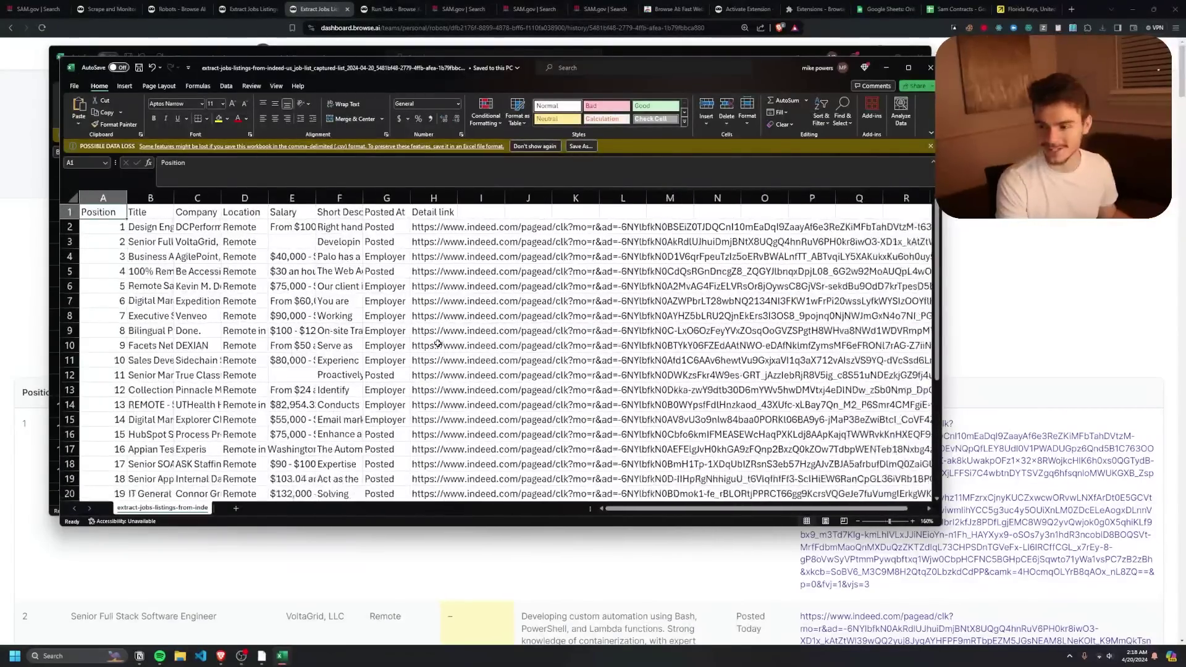
scroll(343, 388, down, 4)
scroll(343, 388, up, 3)
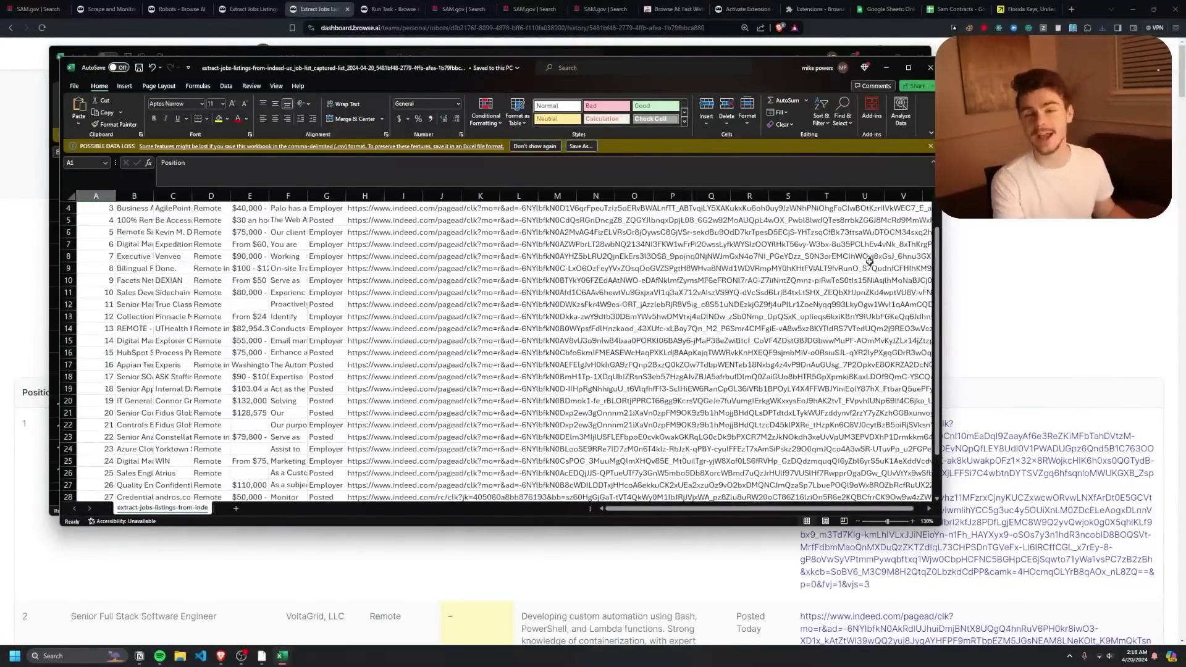
Return to Browse AI and set up the Indeed robot's Google Sheets integration with a new spreadsheet named "Indeed".
key(alt+Tab)
click(546, 189)
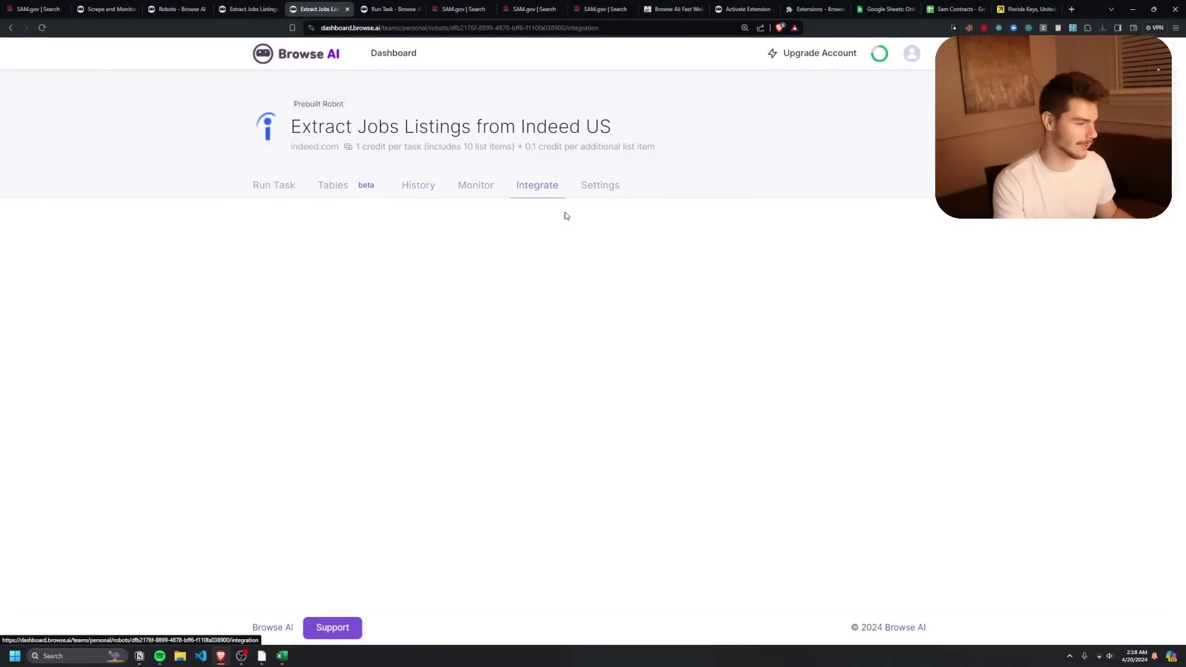
click(340, 295)
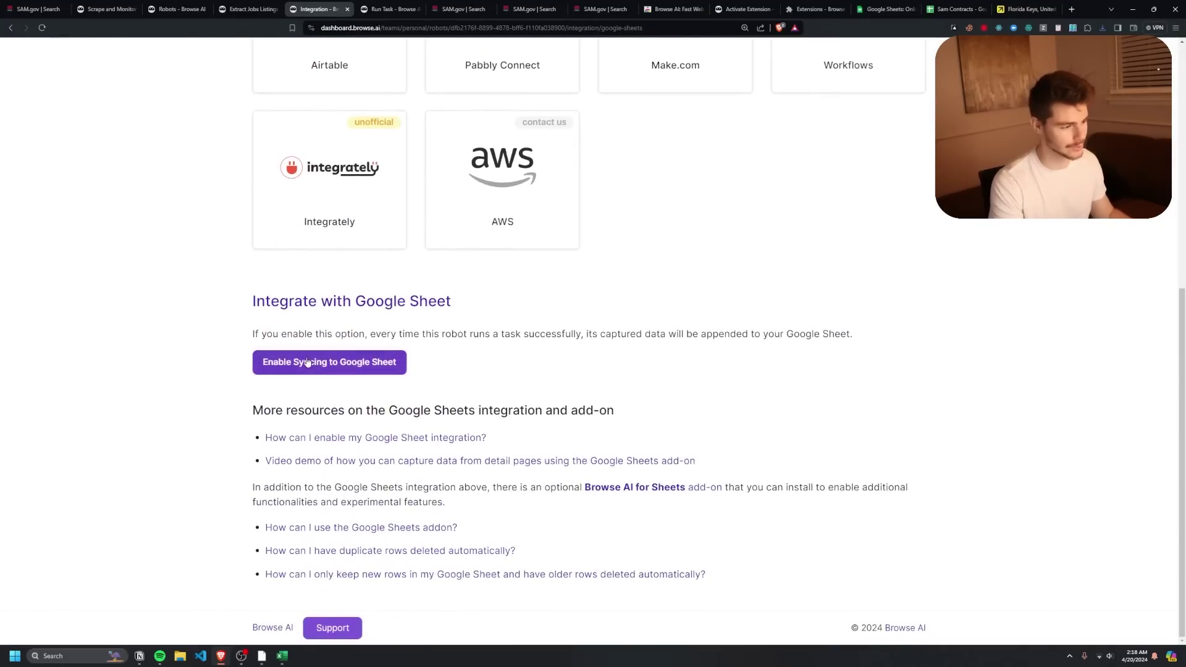
click(307, 363)
click(313, 383)
click(321, 409)
click(297, 470)
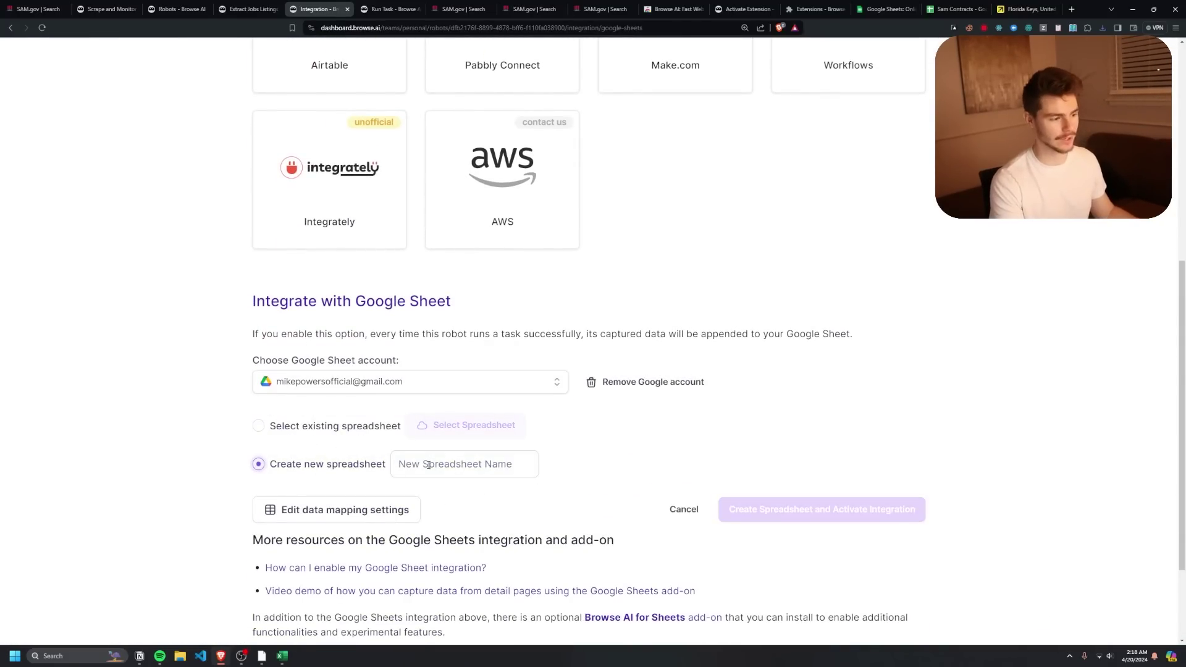
text(Indeed)
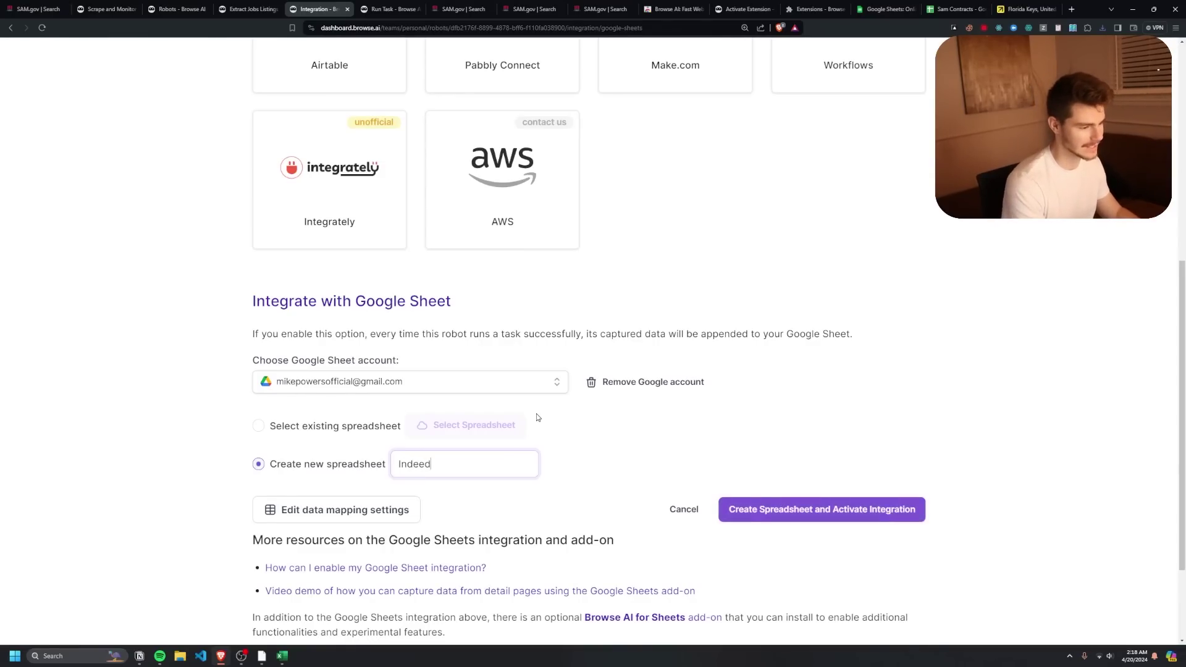